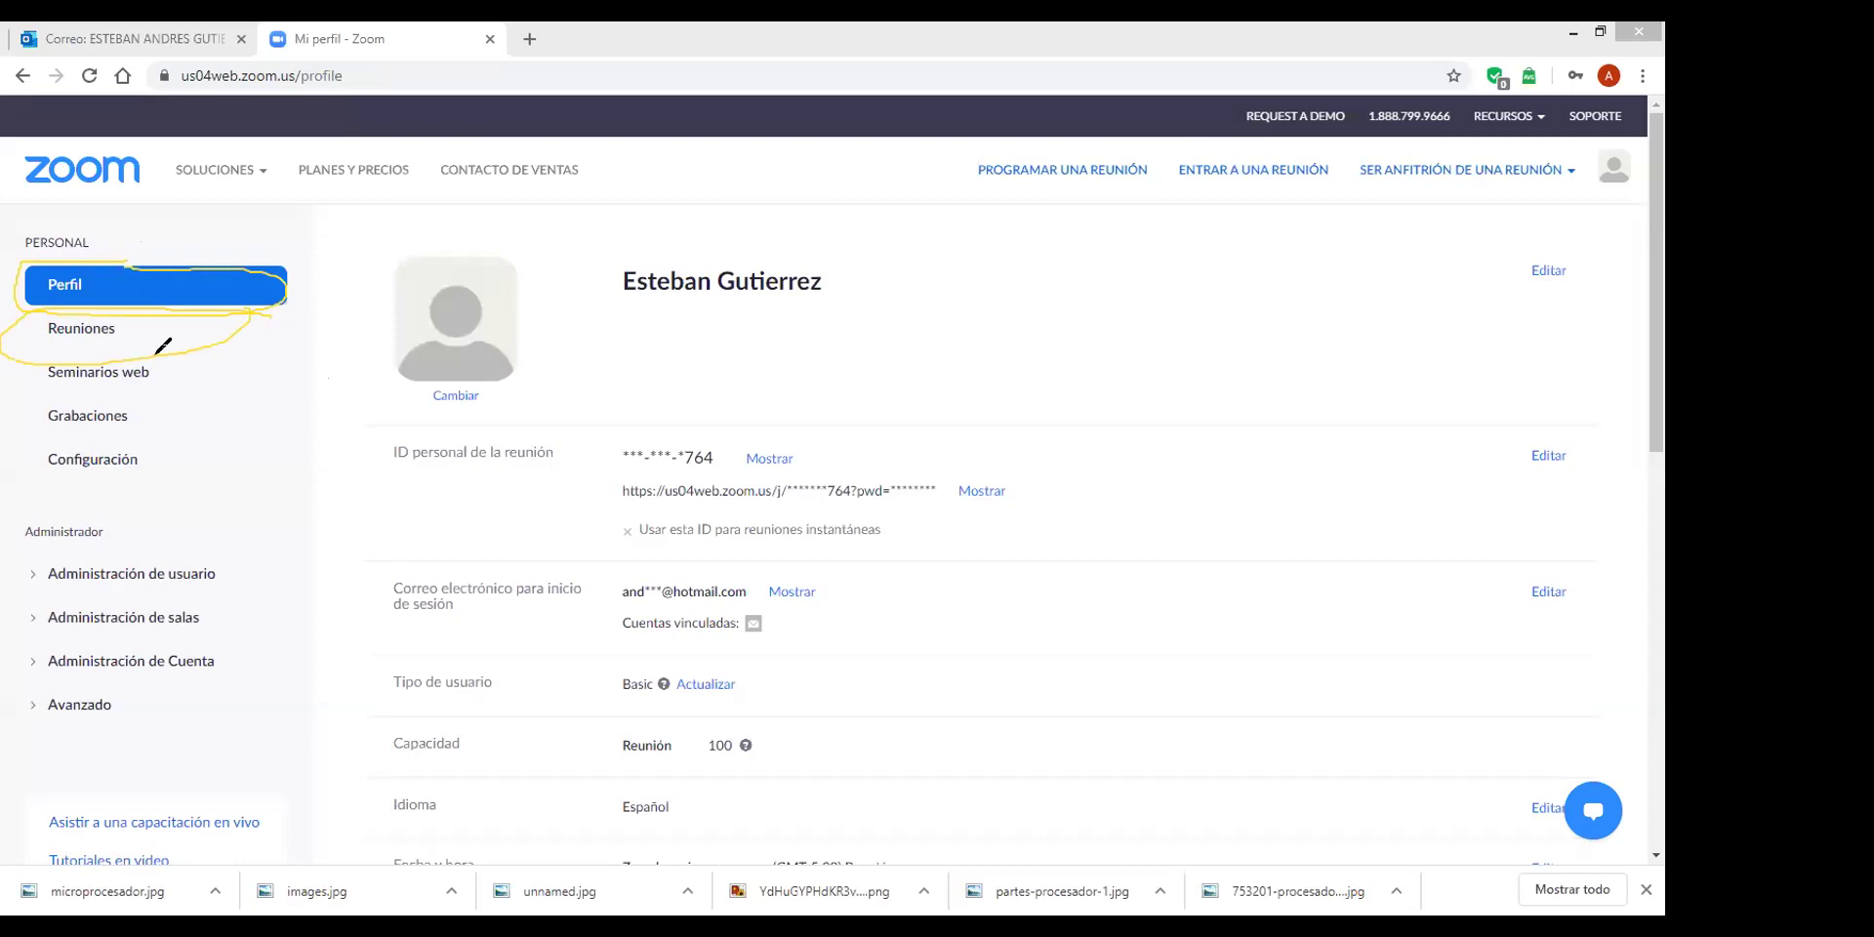
Mark the Webinars, Recordings and Settings sidebar sections with the pen, then clear the marks.
mouse_move(13, 354)
mouse_down()
mouse_move(171, 386)
mouse_move(222, 349)
mouse_up()
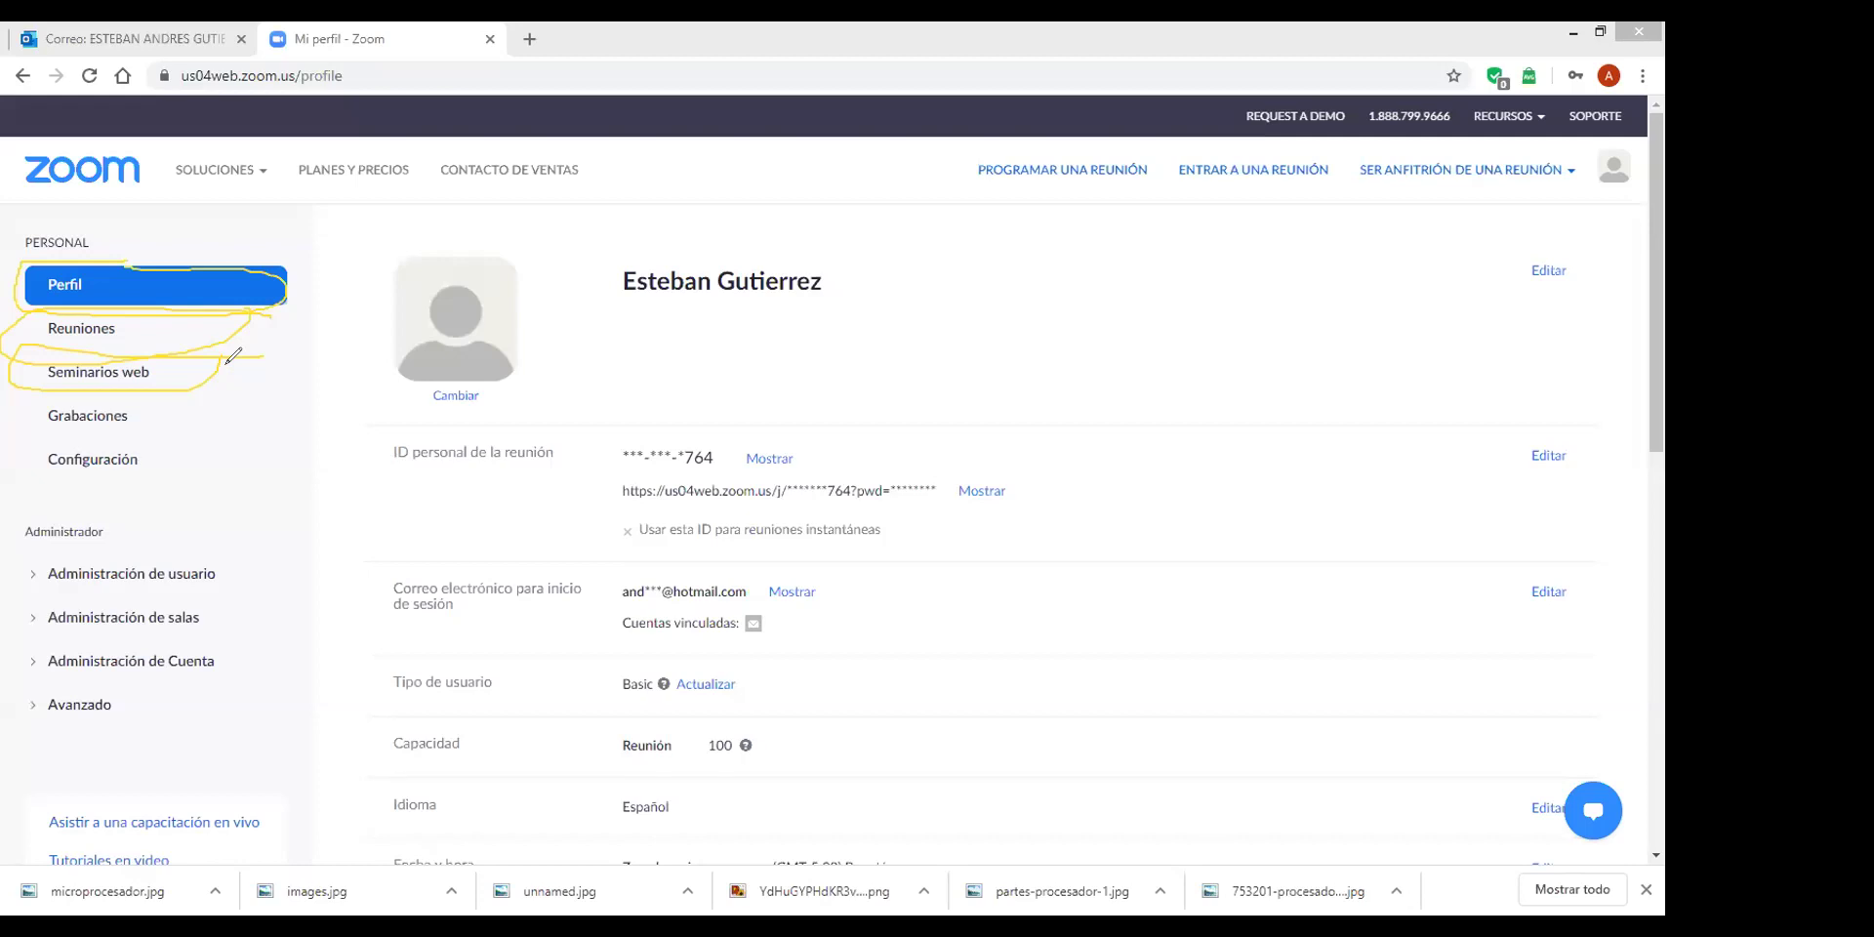
drag(214, 390, 5, 429)
drag(219, 390, 117, 439)
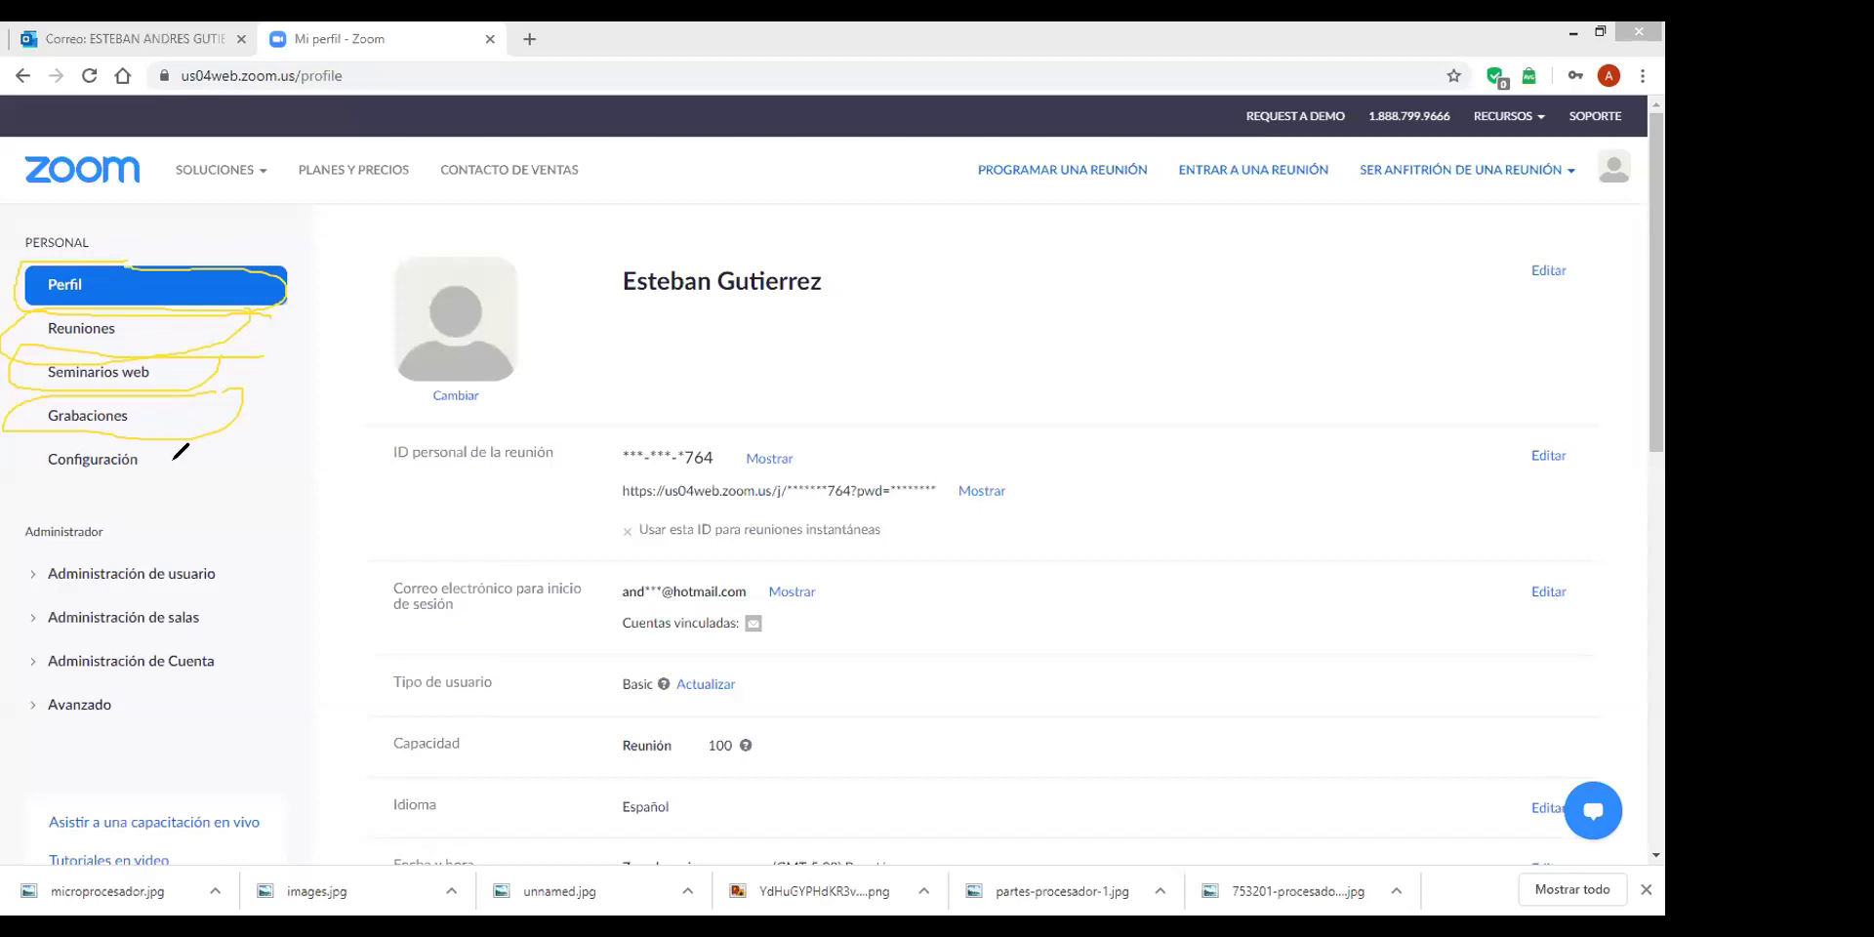
mouse_move(164, 430)
mouse_down()
mouse_move(144, 478)
mouse_move(176, 436)
mouse_move(199, 483)
mouse_up()
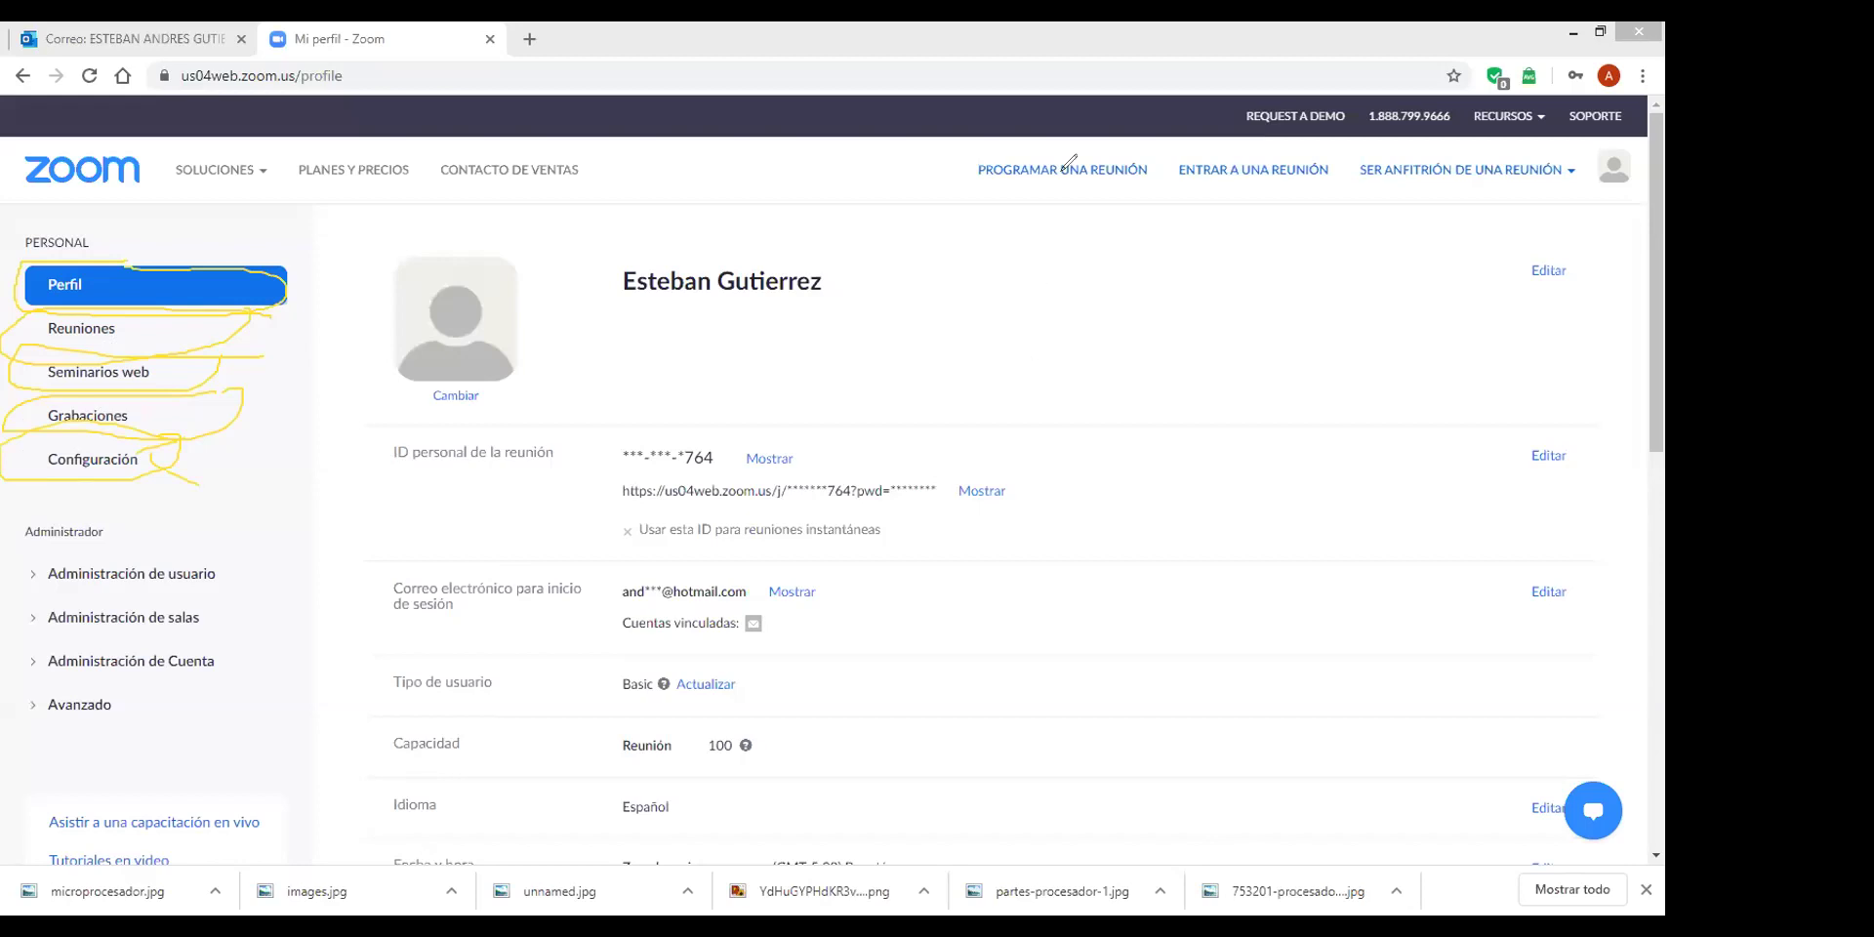
key(Escape)
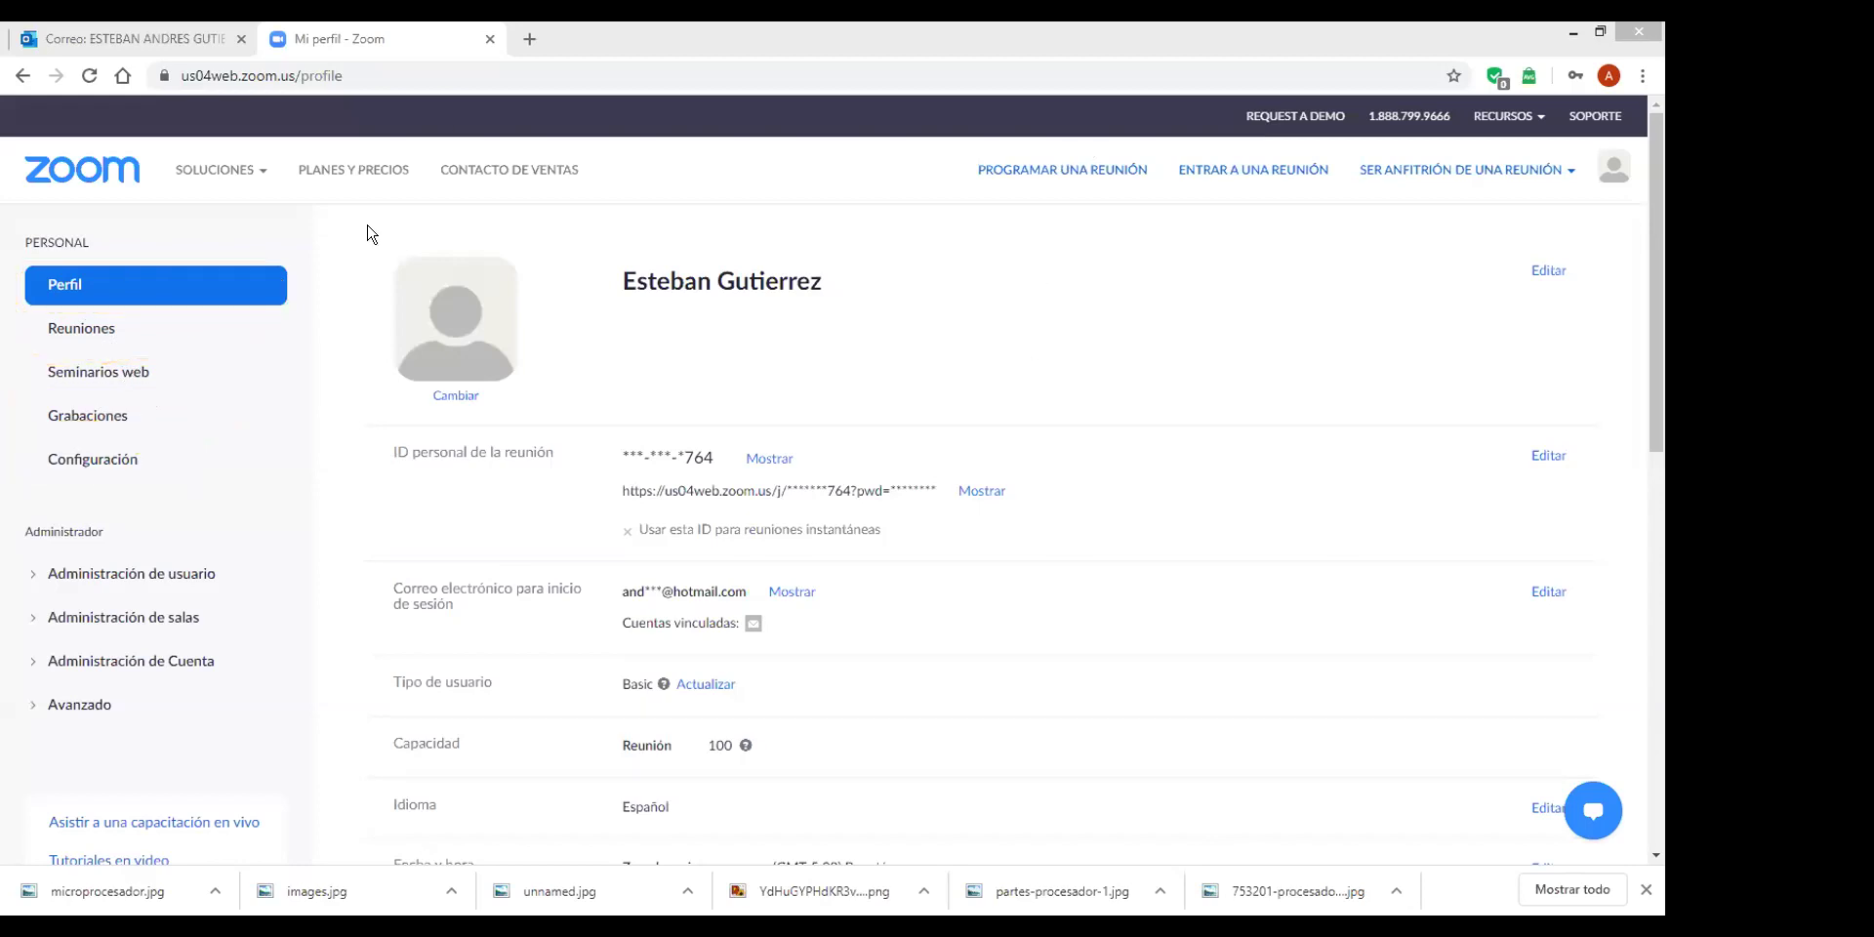
Open Reuniones and mark the upcoming-meetings heading, column headings and empty list with the pen.
click(107, 342)
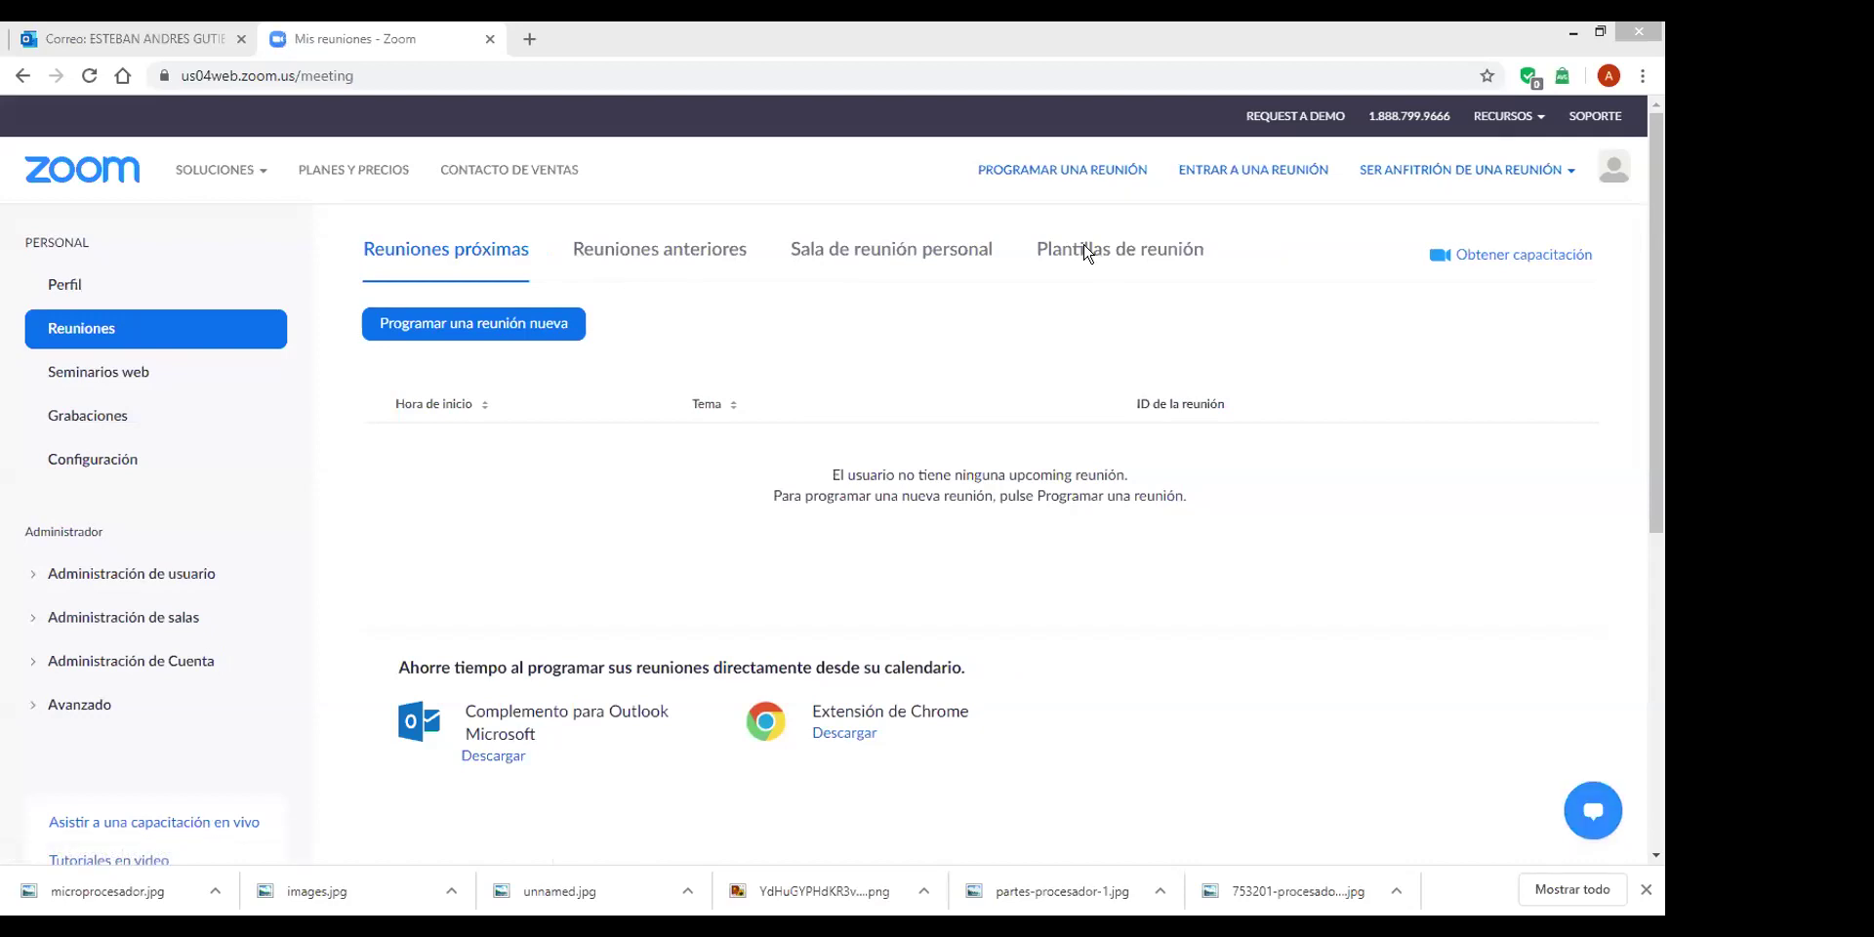
mouse_move(492, 230)
mouse_down()
mouse_move(405, 230)
mouse_move(536, 247)
mouse_move(492, 220)
mouse_up()
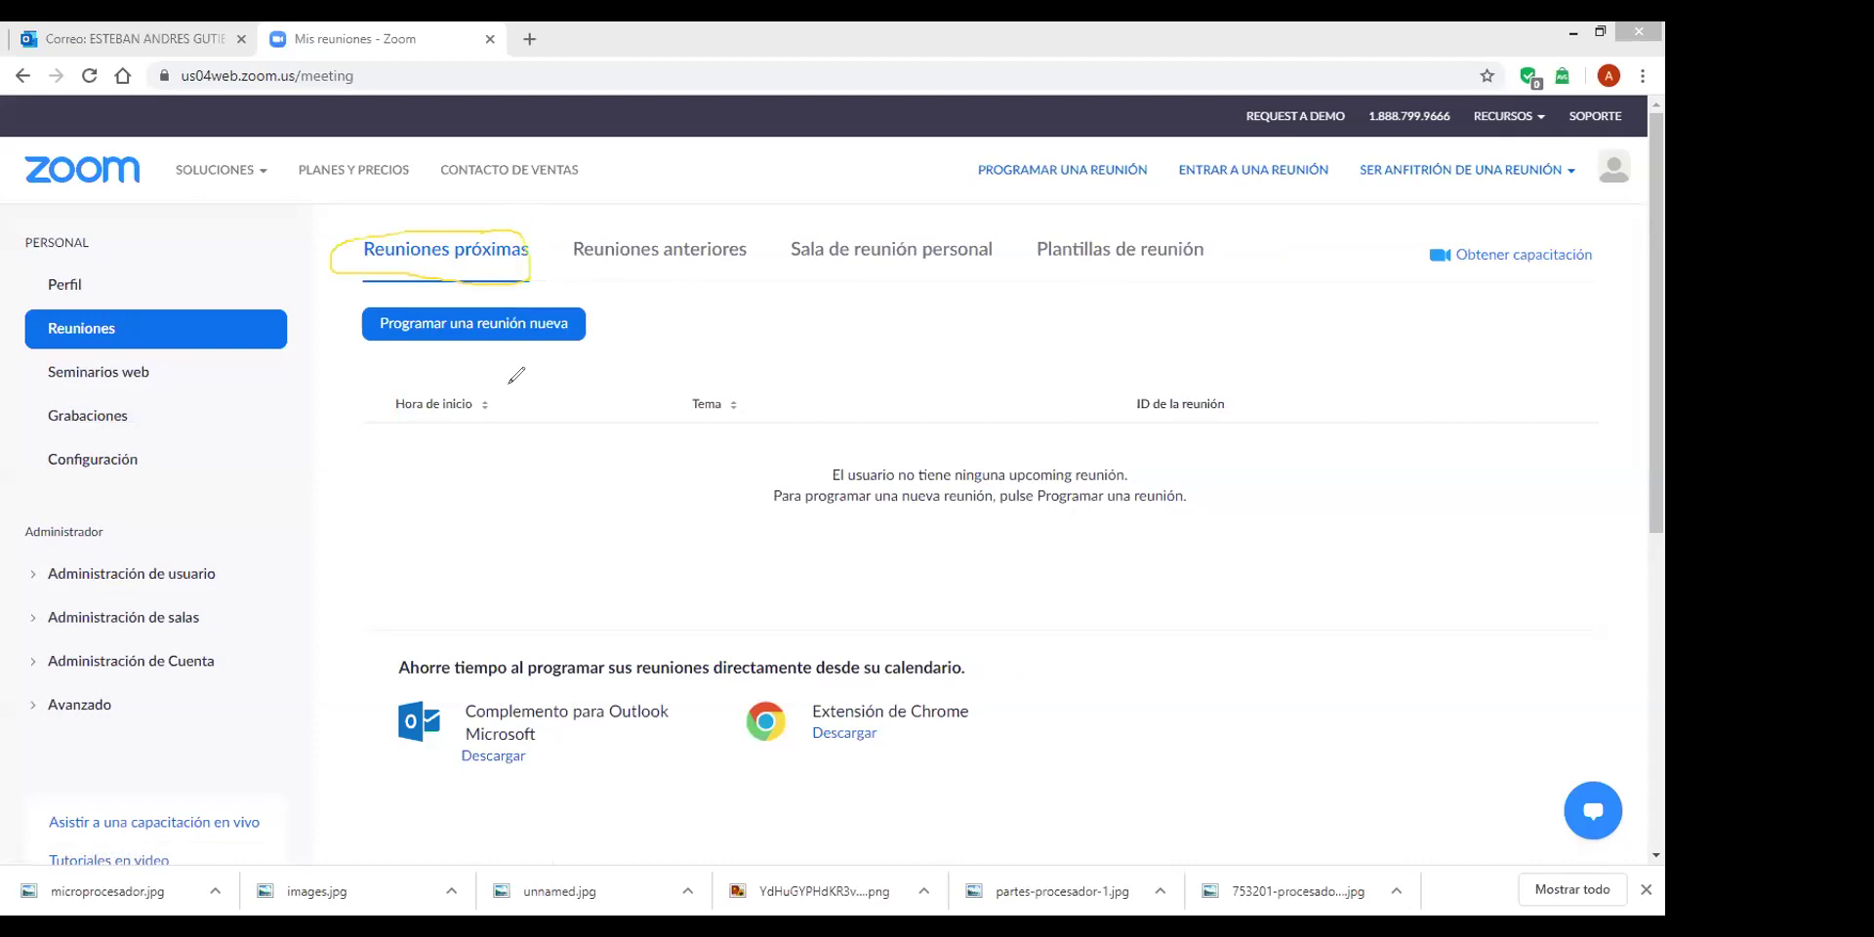
drag(370, 417, 626, 412)
drag(827, 393, 975, 391)
drag(391, 443, 803, 431)
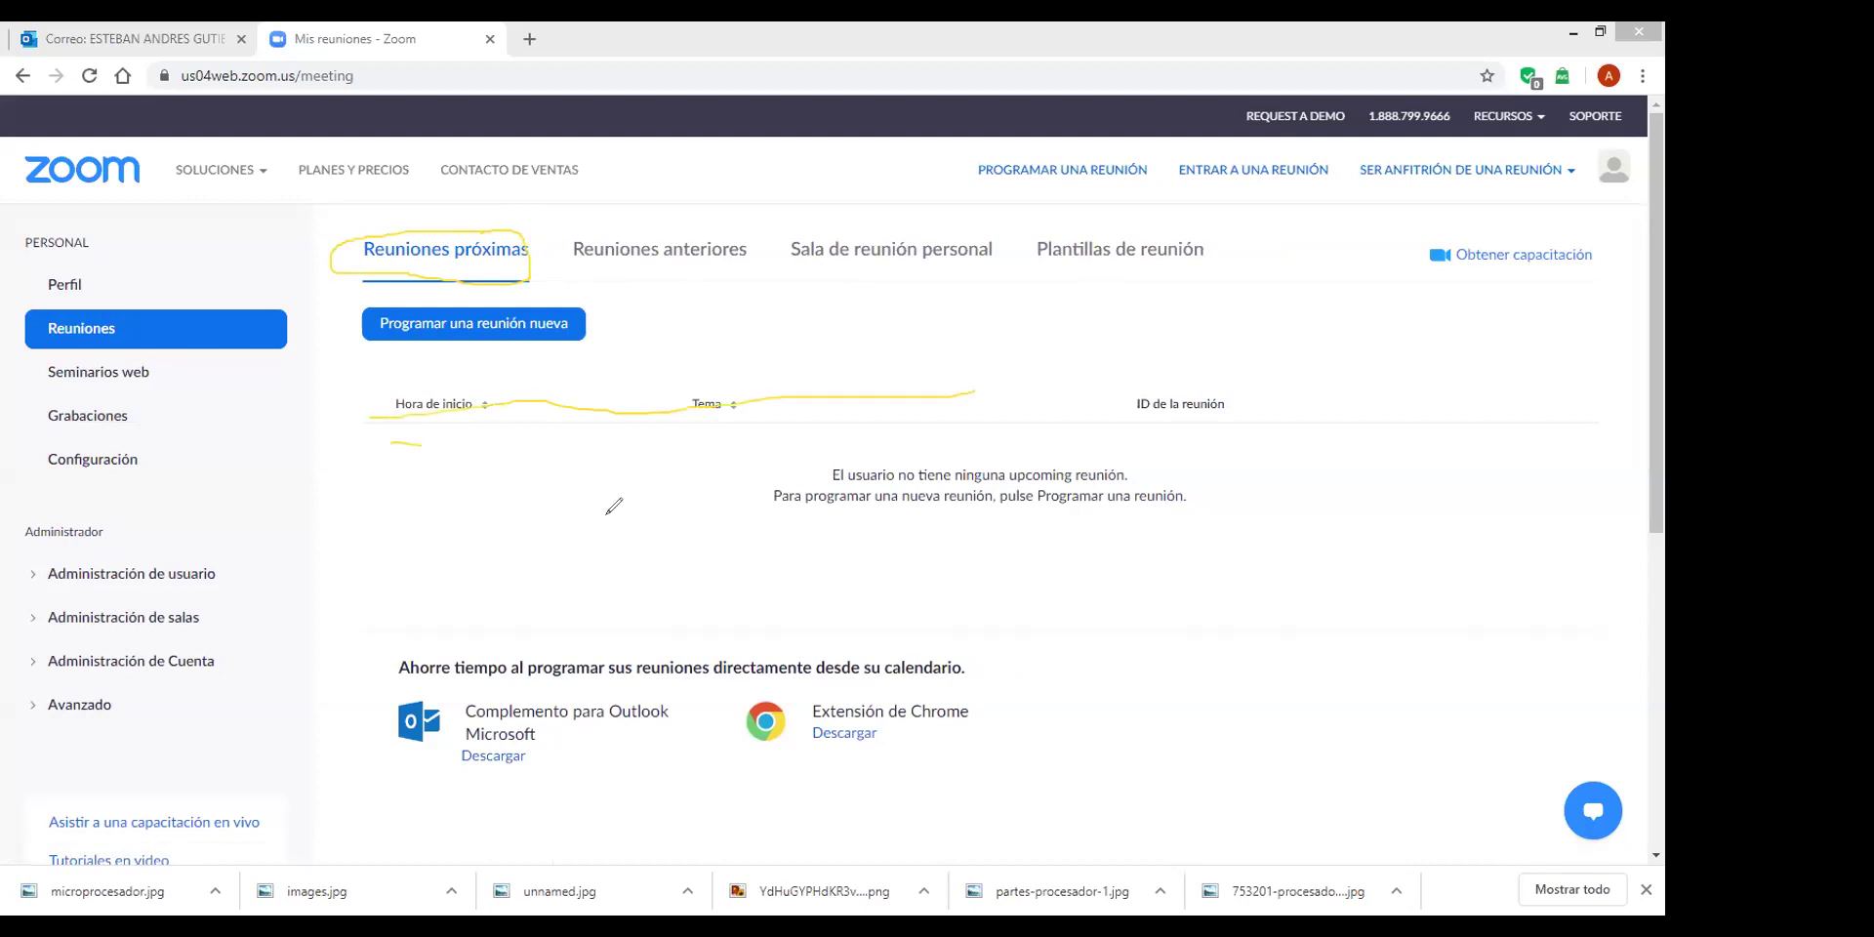
drag(340, 509, 752, 483)
drag(244, 592, 783, 564)
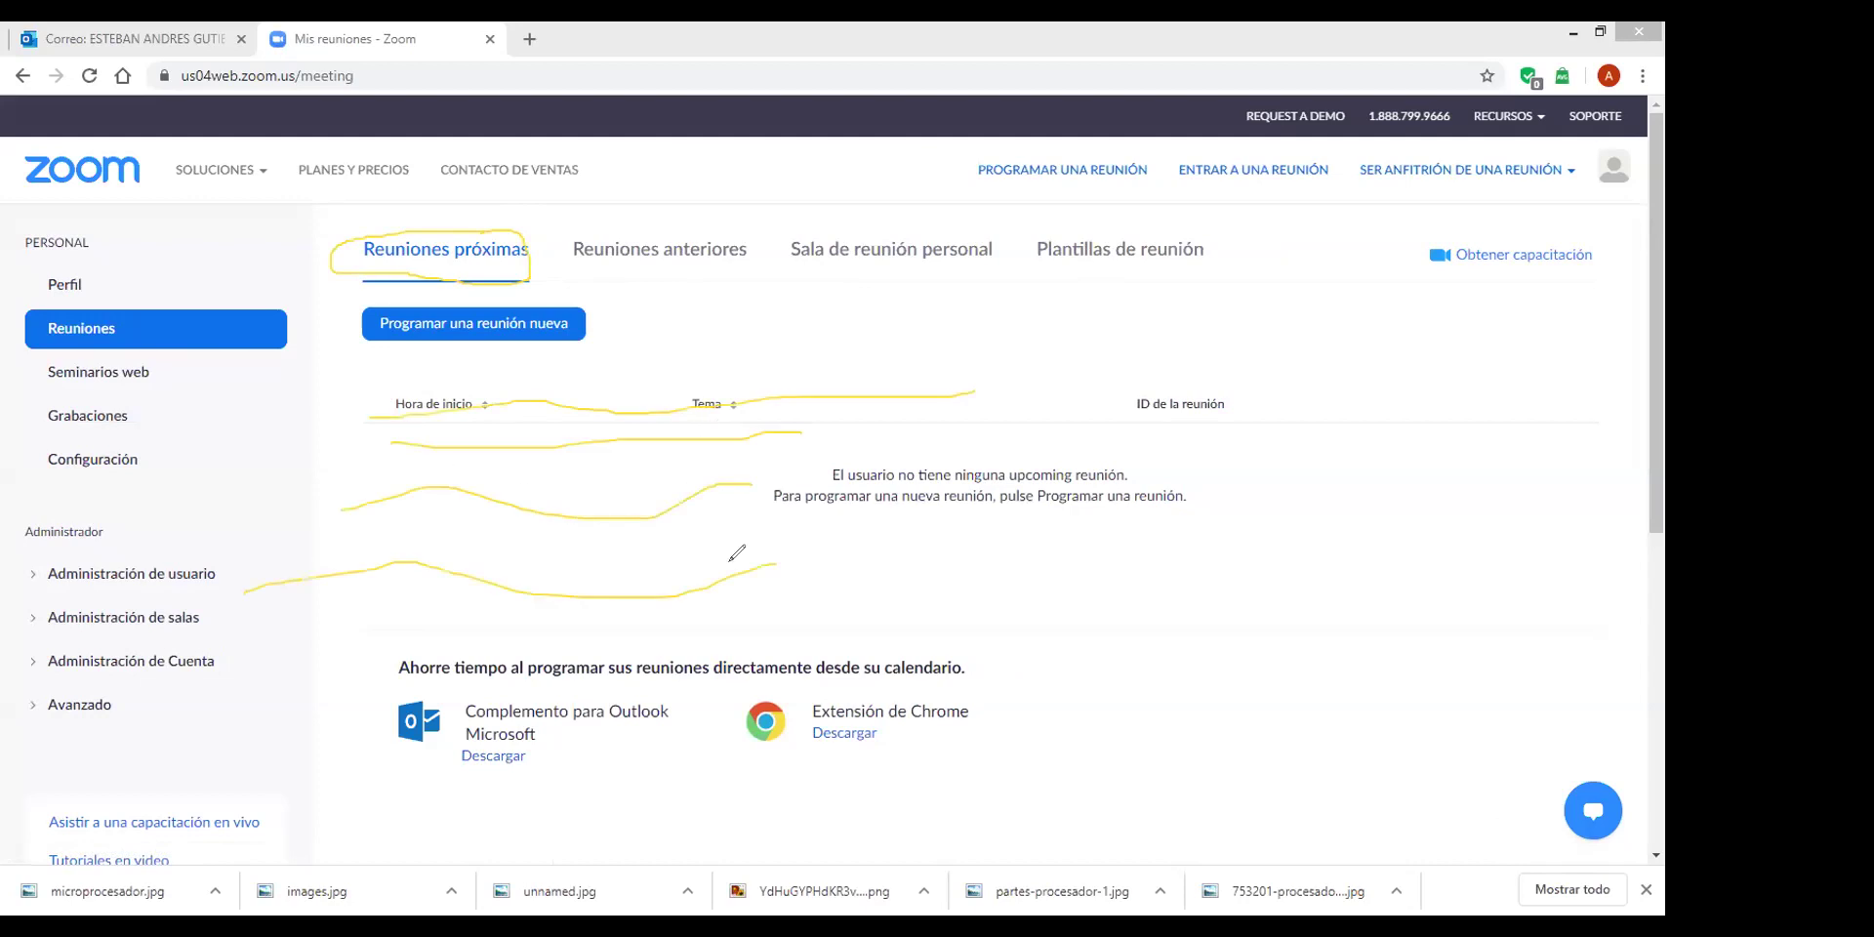
drag(288, 481, 699, 465)
drag(352, 528, 783, 546)
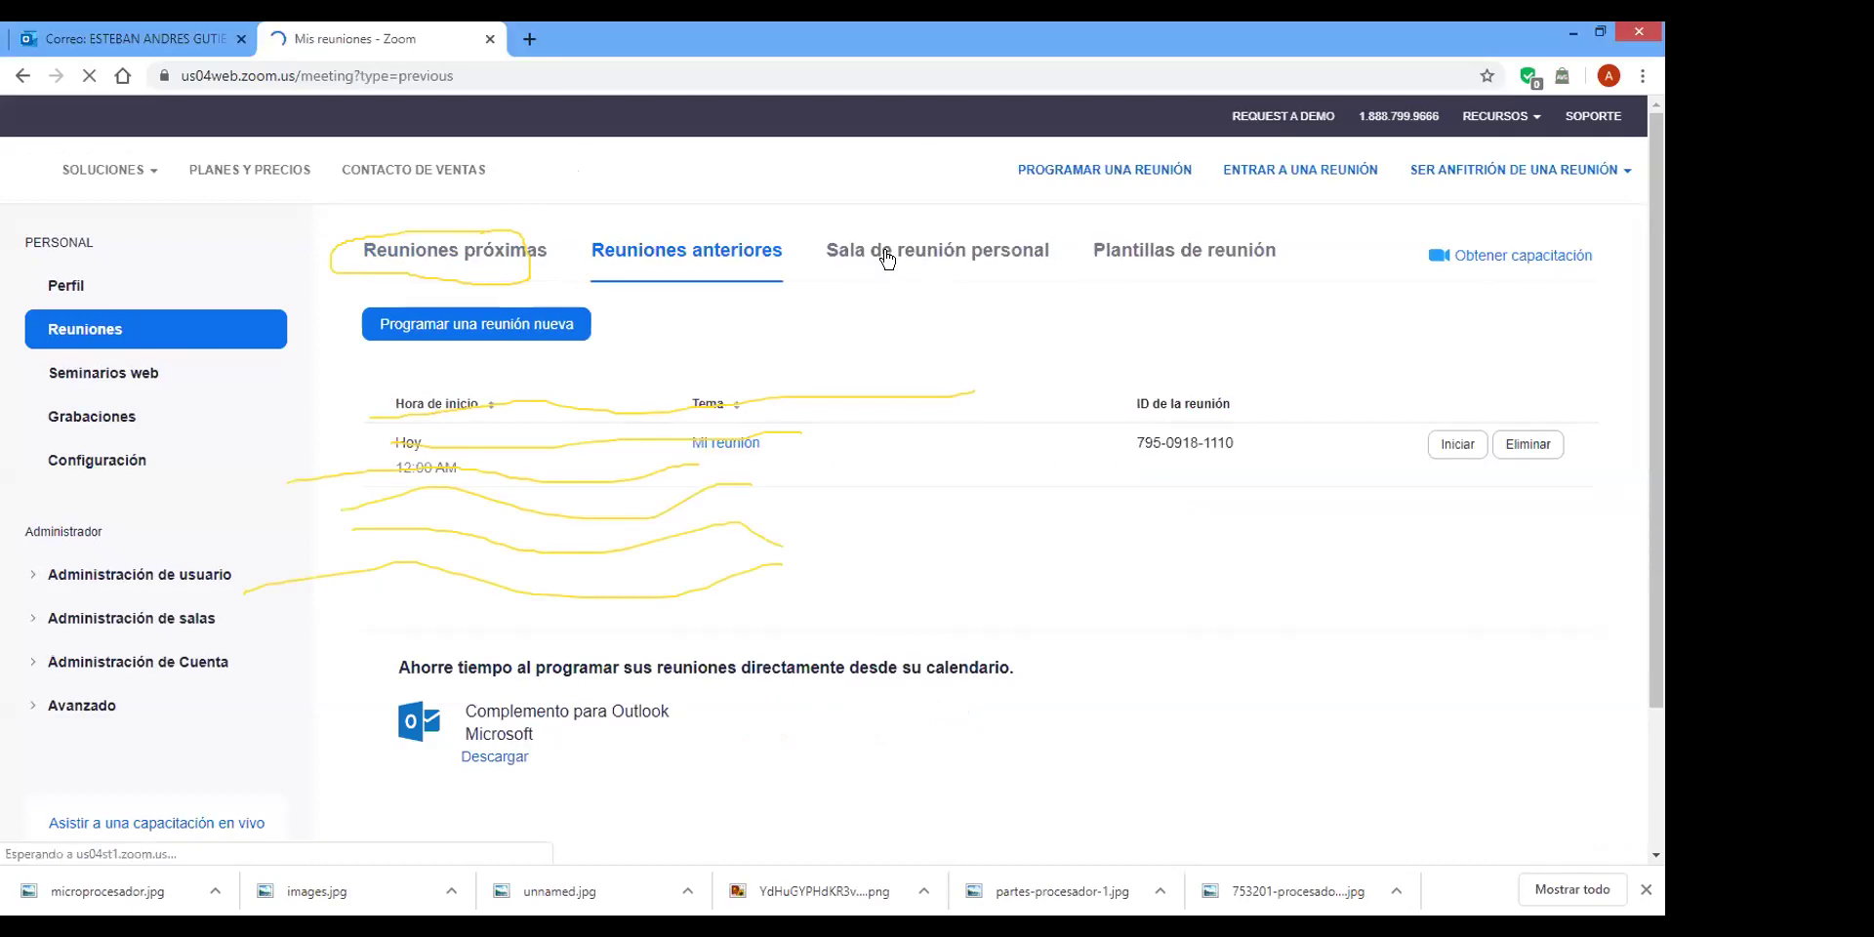
Browse the personal room and templates tabs, return to Reuniones próximas and clear annotations.
click(886, 257)
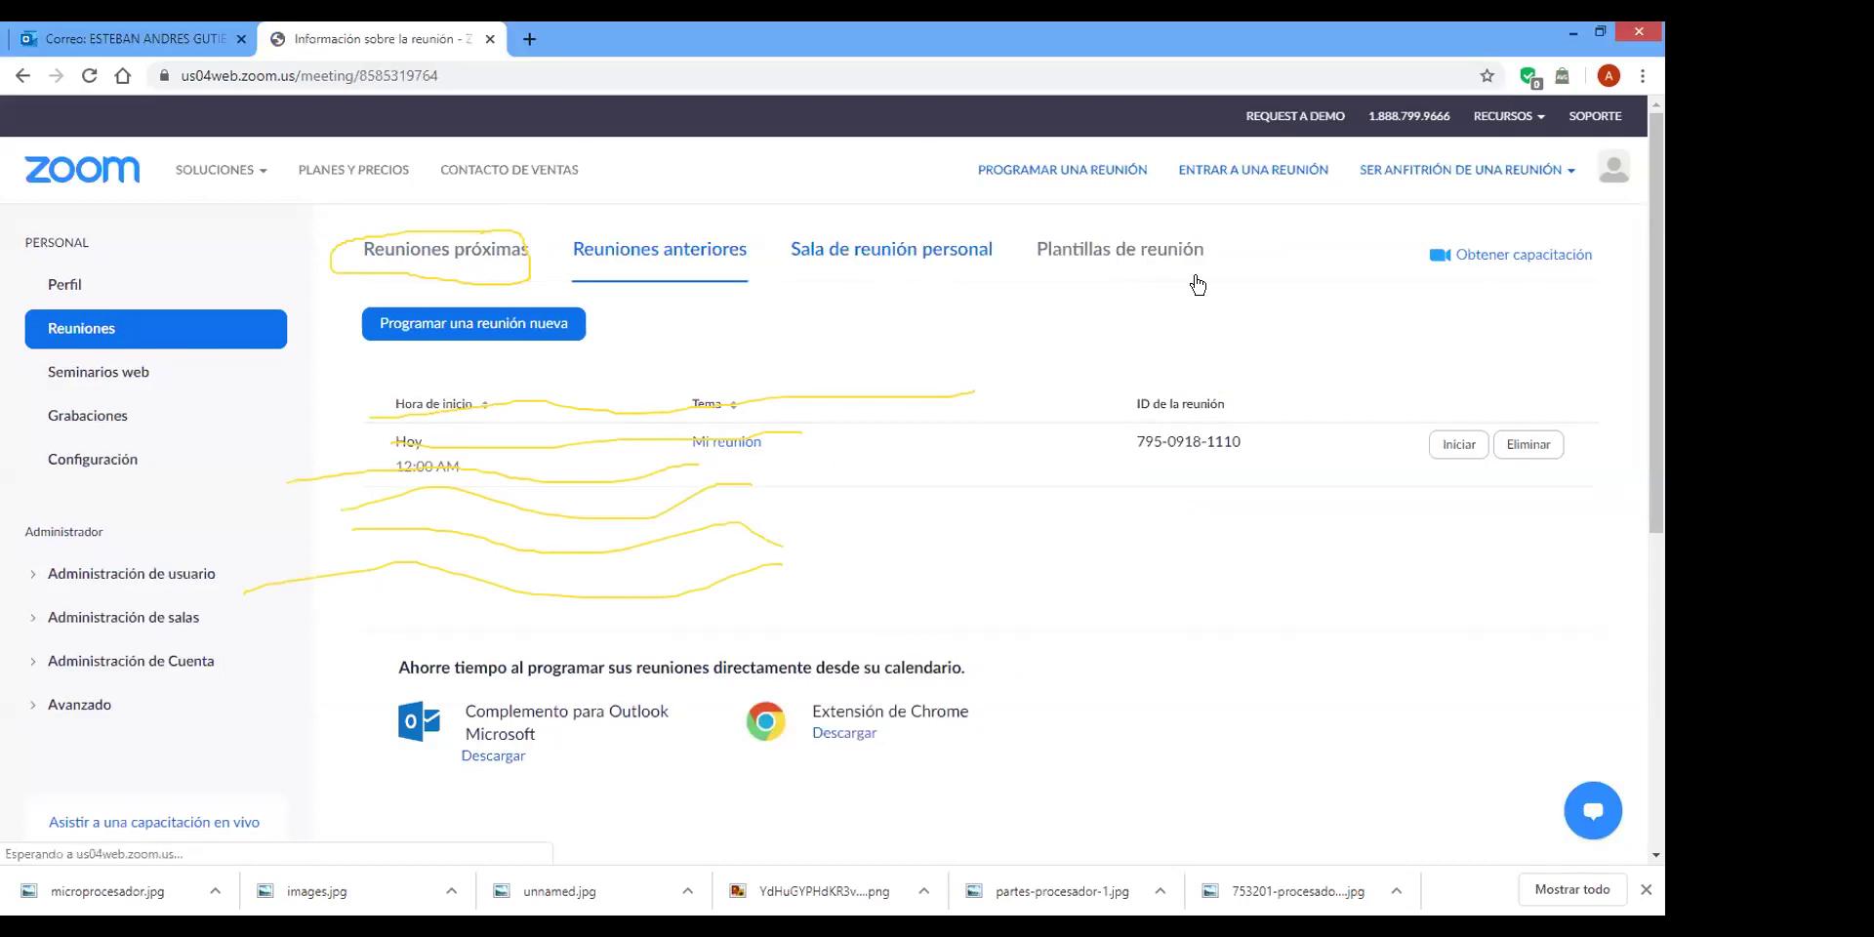
click(1144, 260)
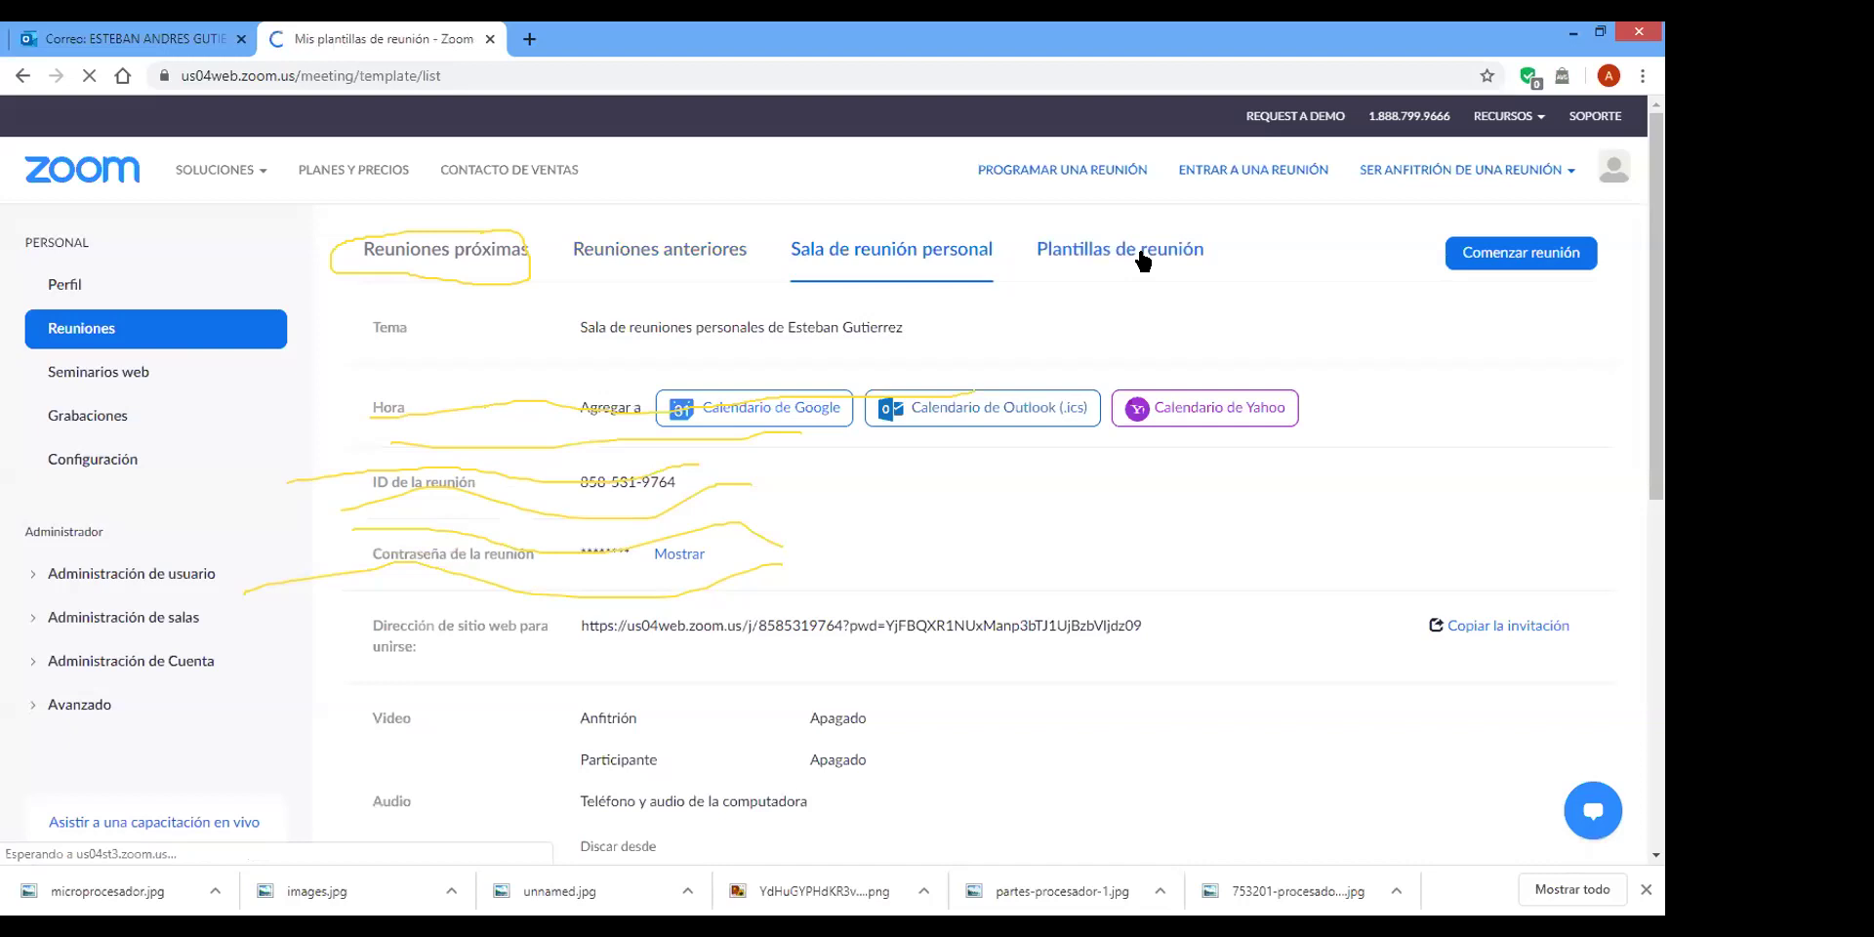
click(448, 259)
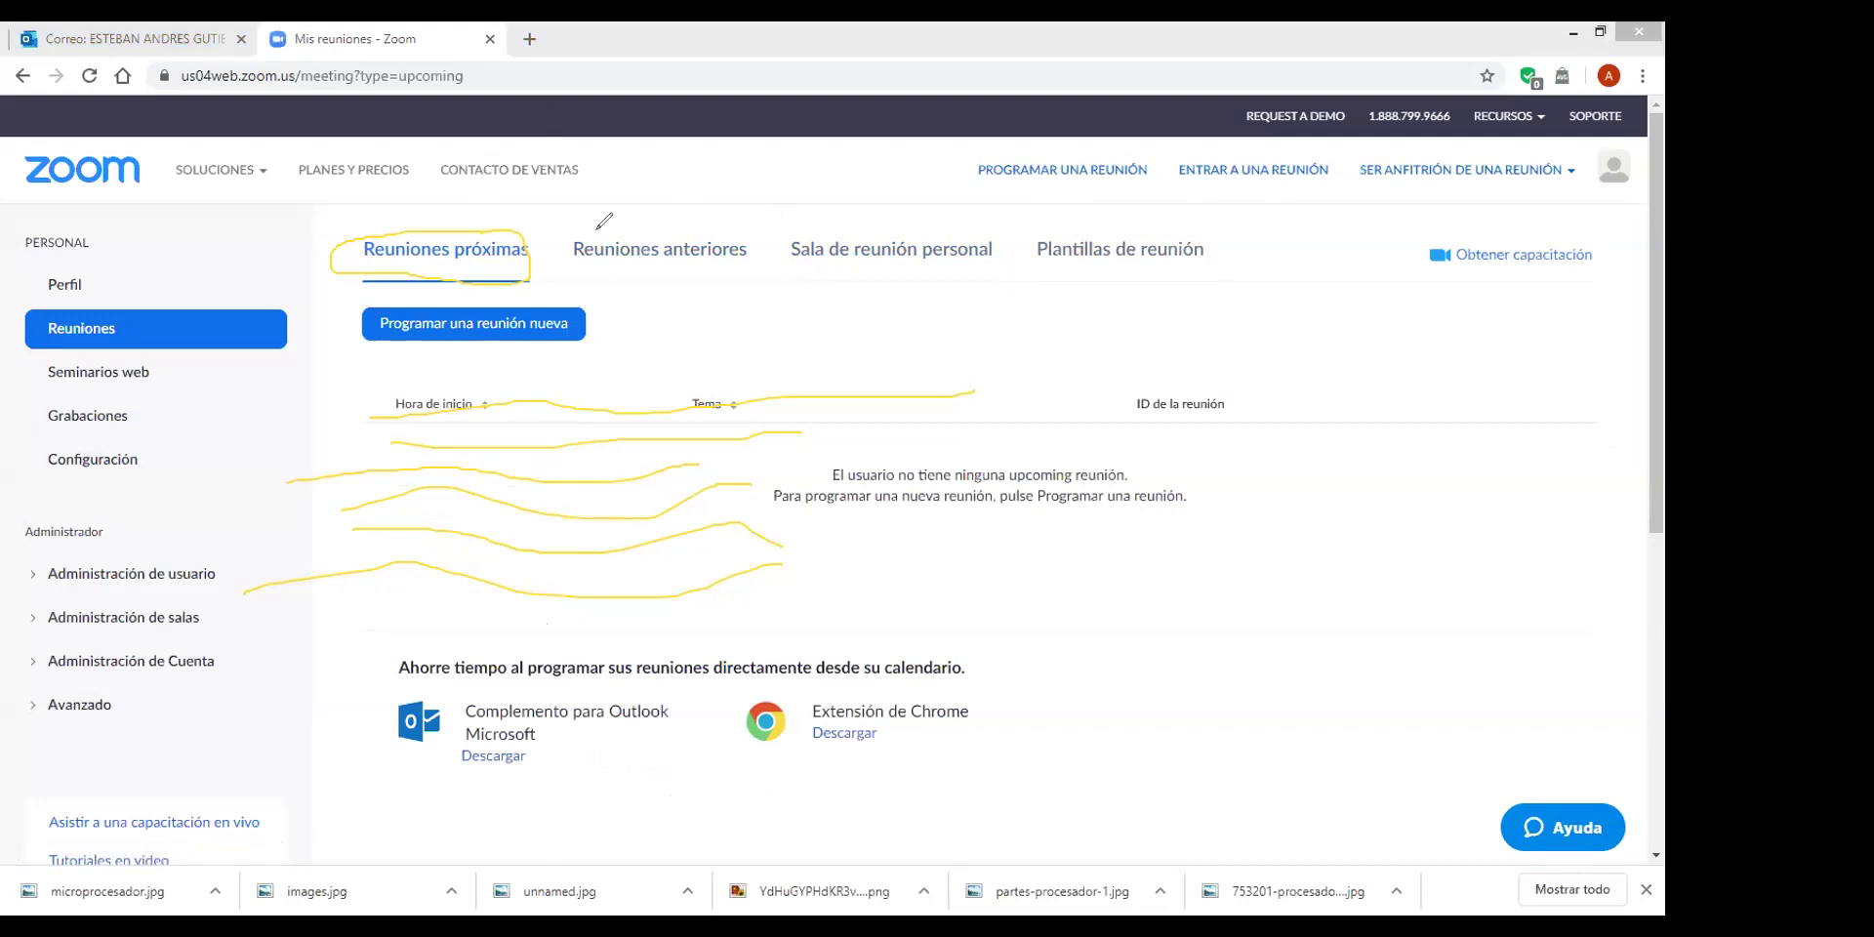
key(Escape)
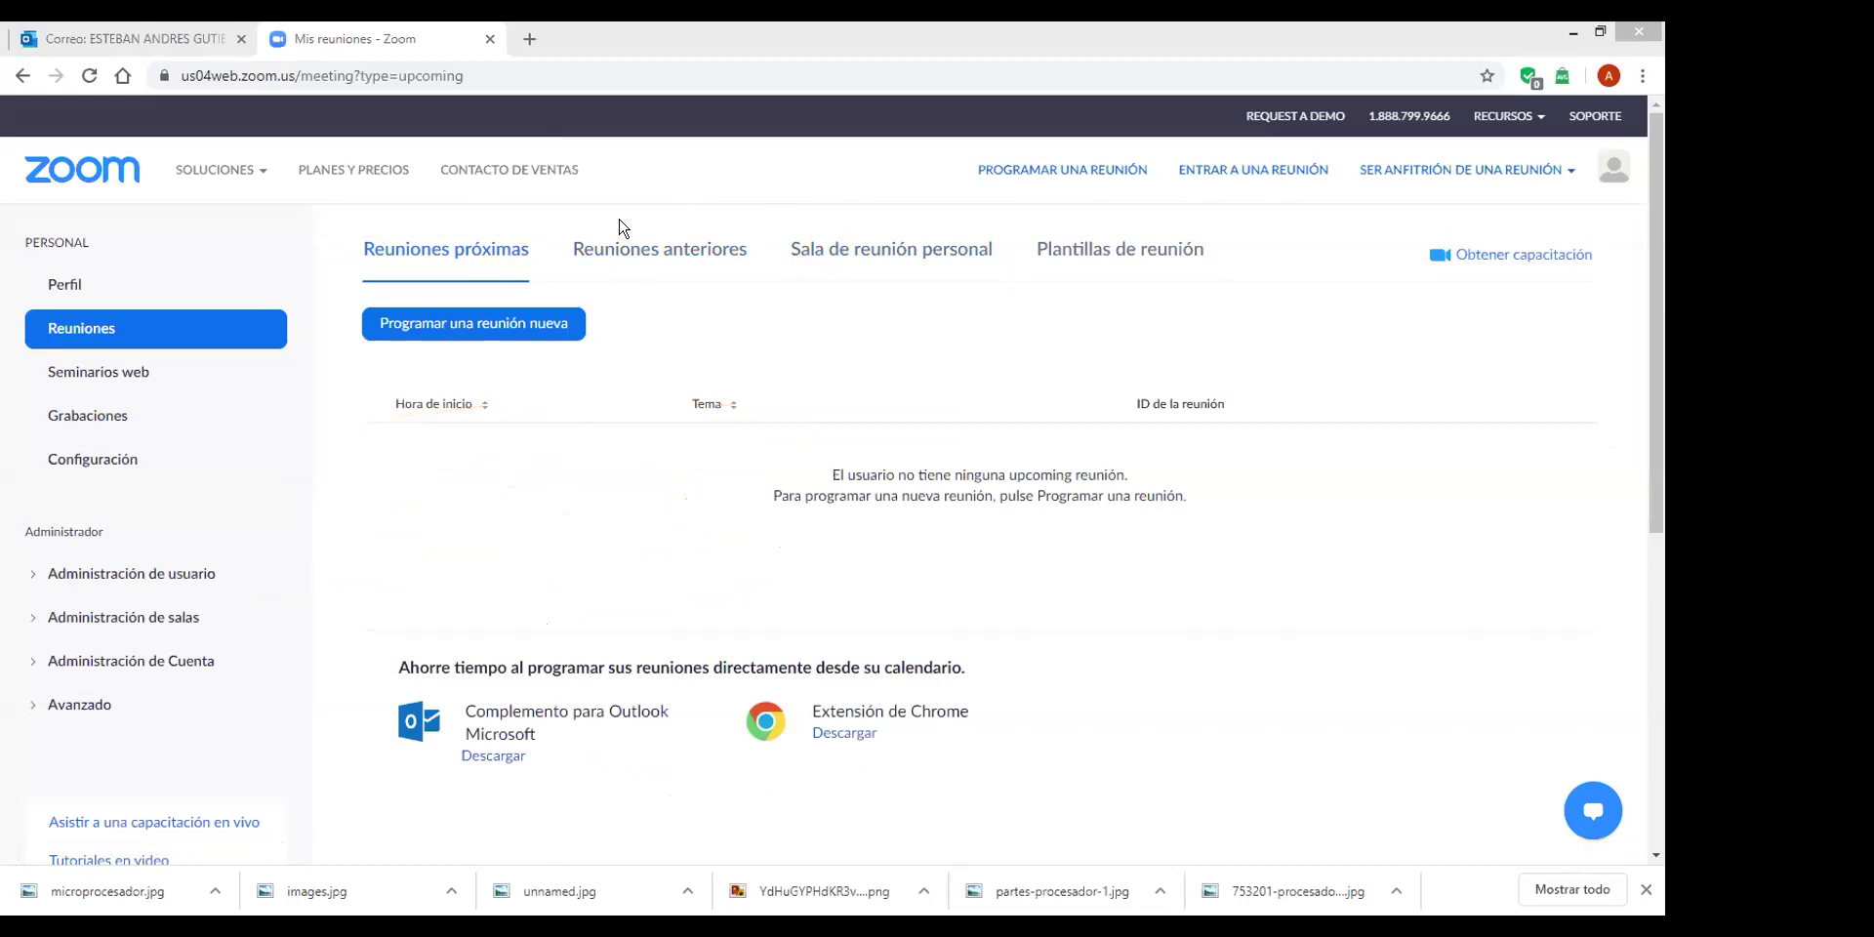
Show Reuniones anteriores and mark up the Mi reunión row and its meeting ID, then clear.
click(648, 304)
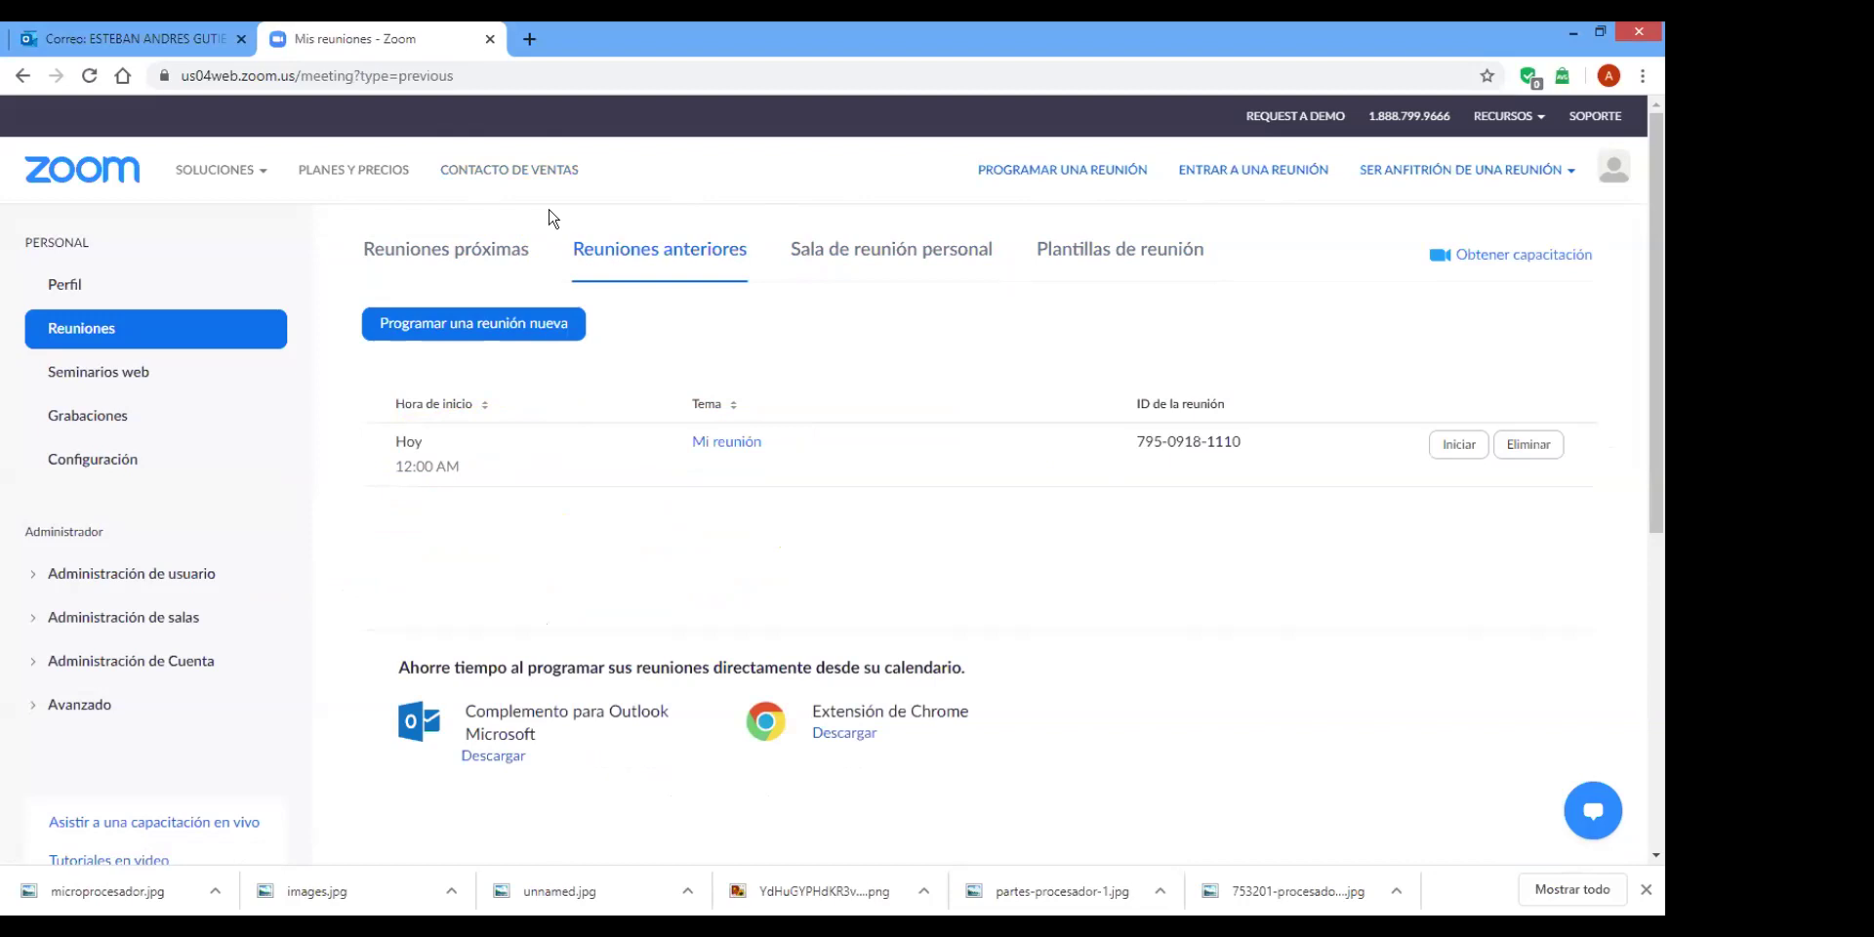
drag(407, 503, 723, 502)
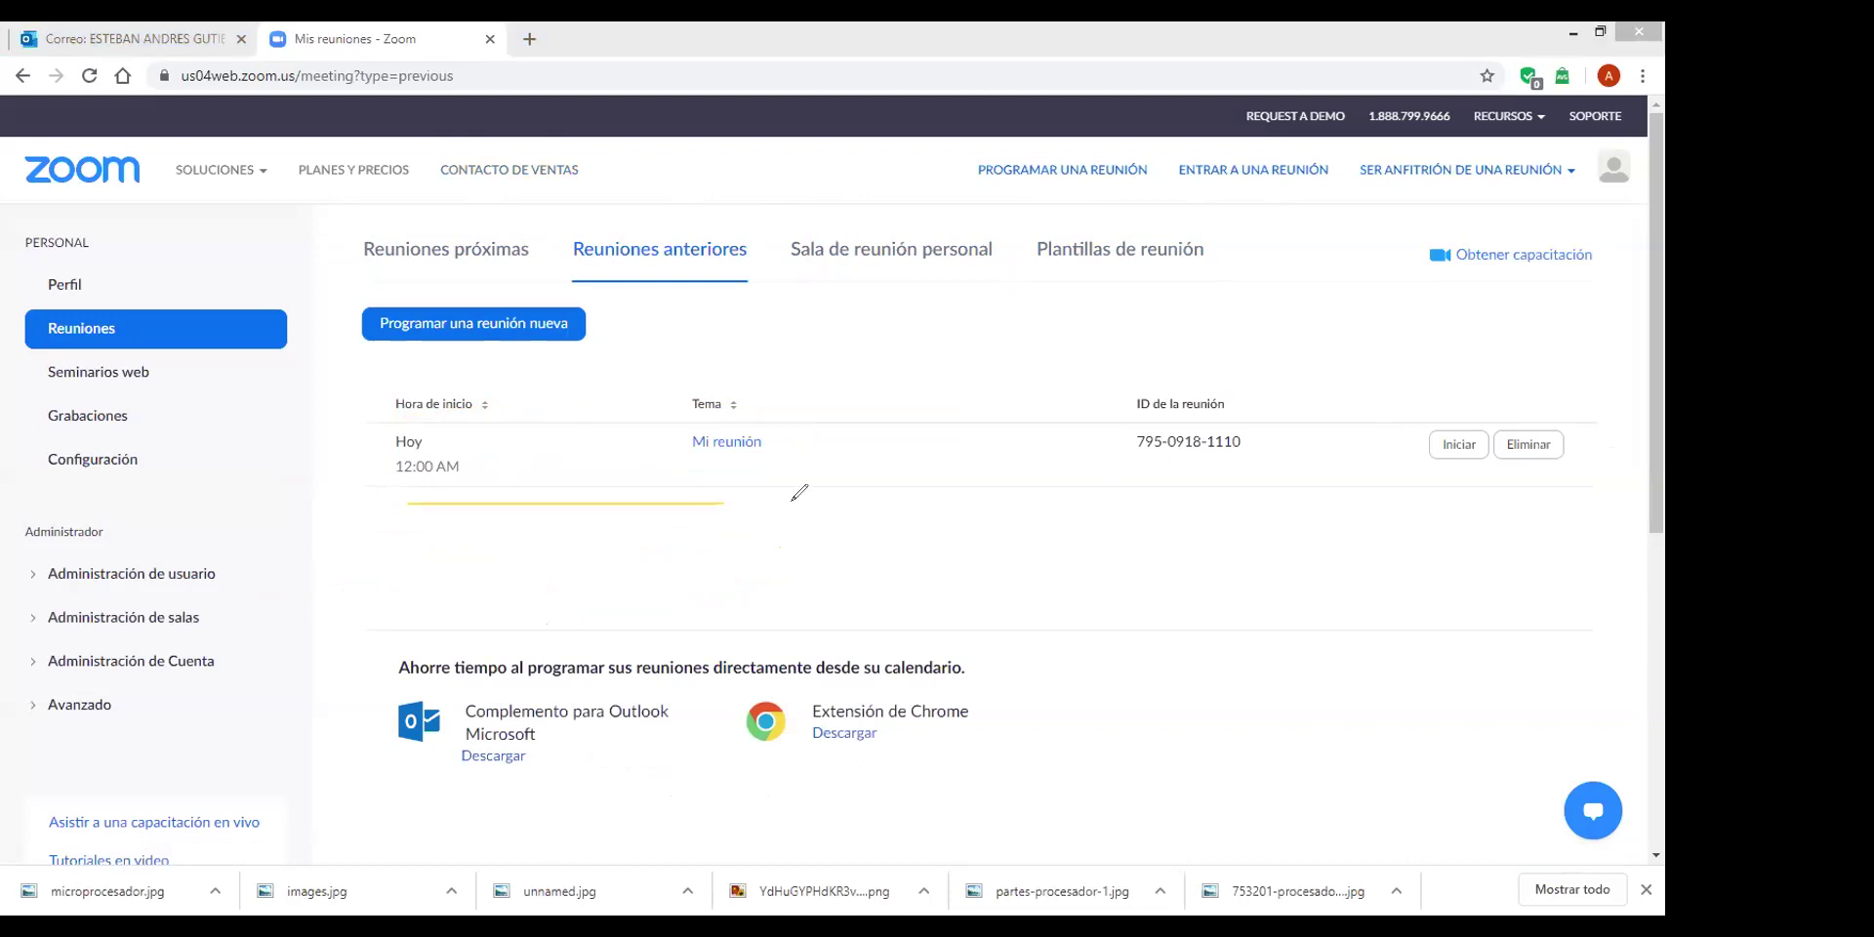
drag(799, 493, 1388, 442)
drag(401, 525, 1225, 479)
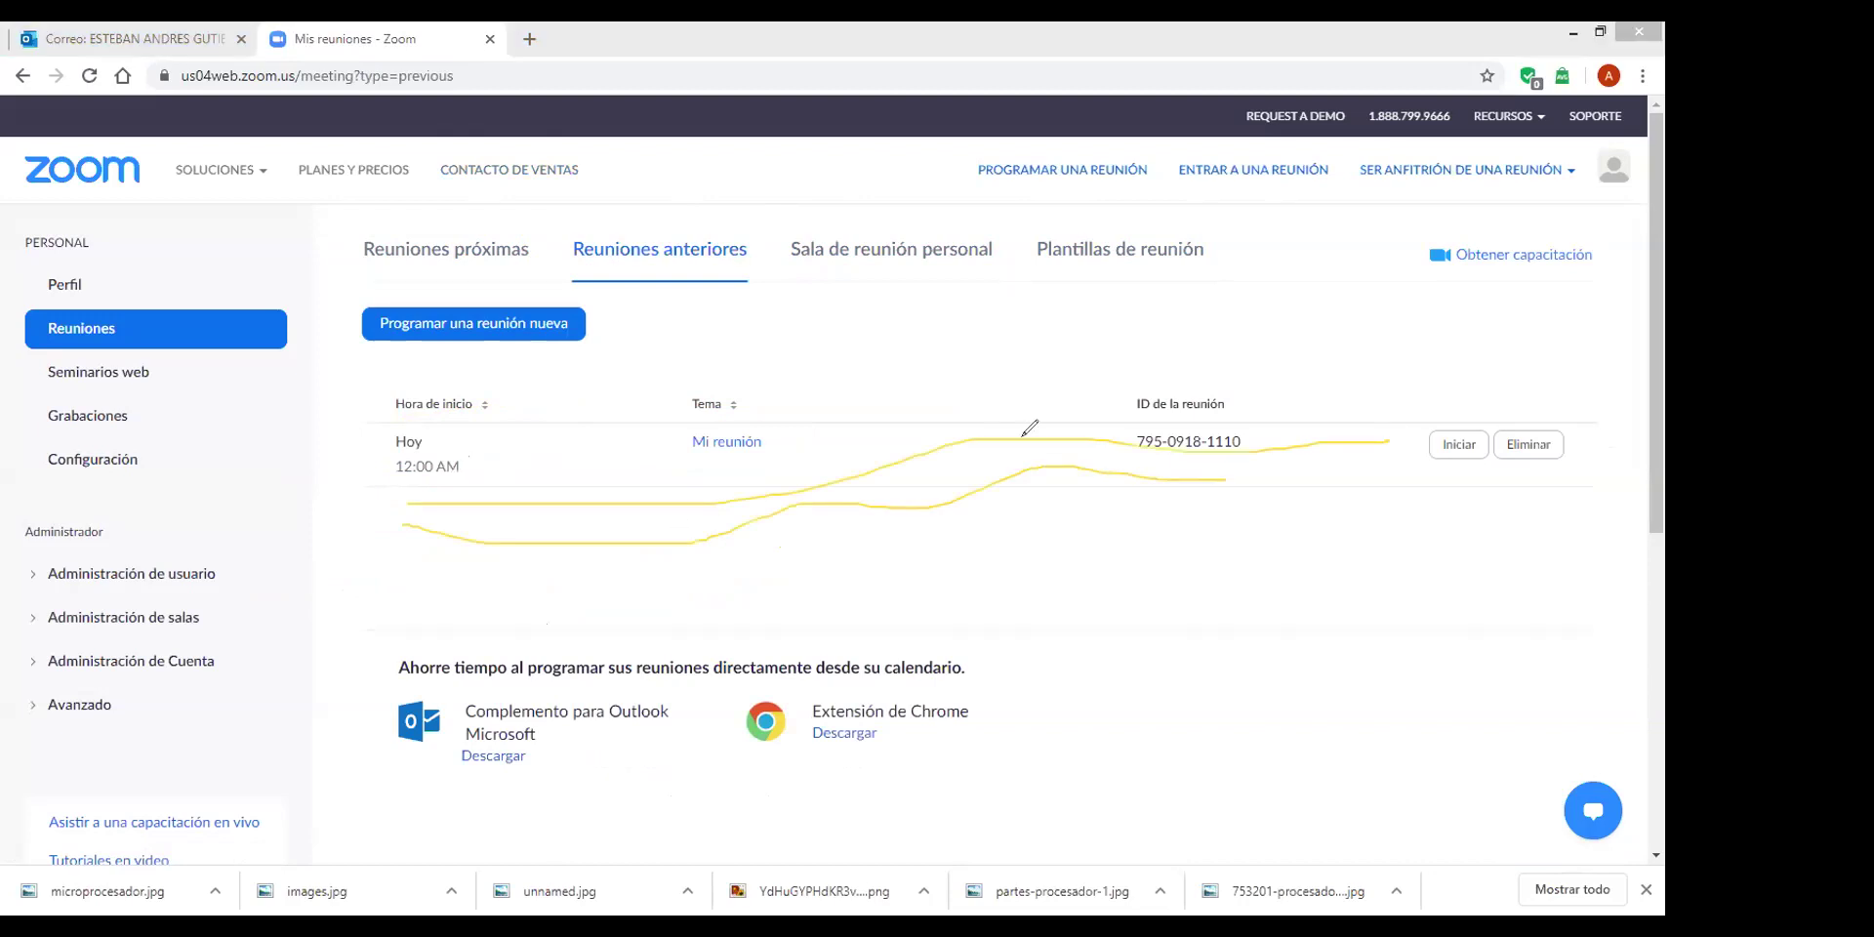
drag(454, 477, 1015, 436)
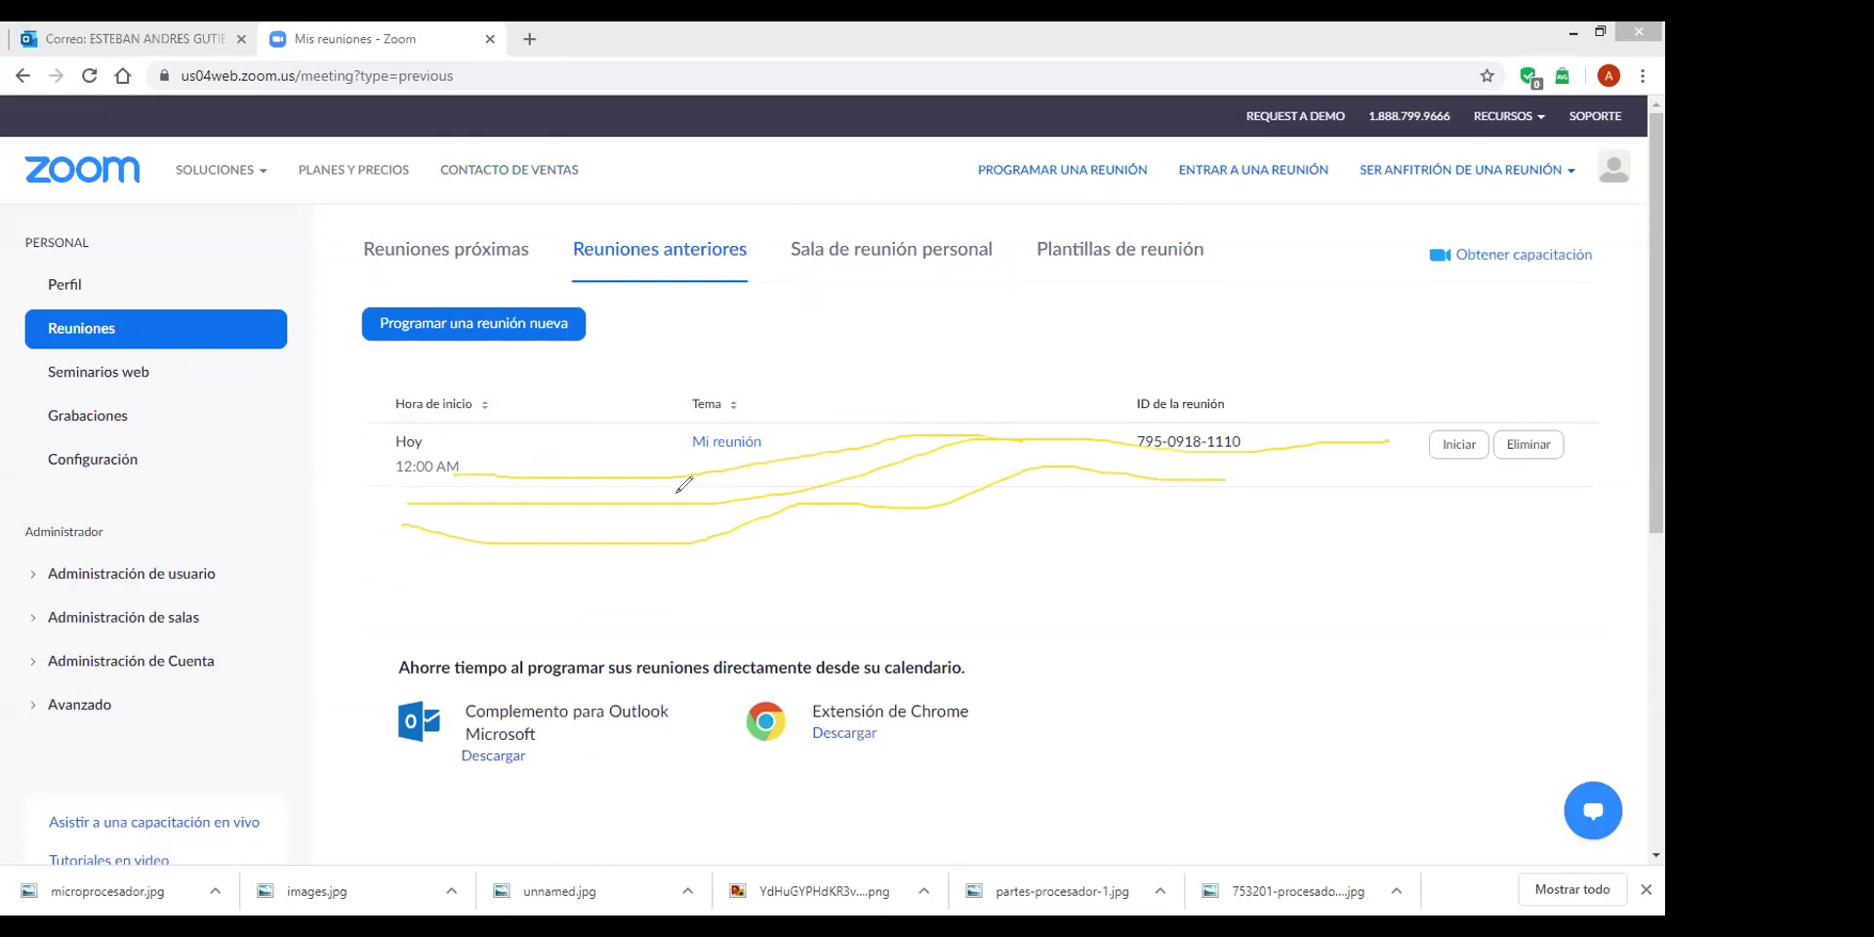
drag(605, 514, 713, 514)
mouse_move(444, 451)
mouse_down()
mouse_move(379, 473)
mouse_move(688, 441)
mouse_move(1269, 452)
mouse_move(703, 439)
mouse_up()
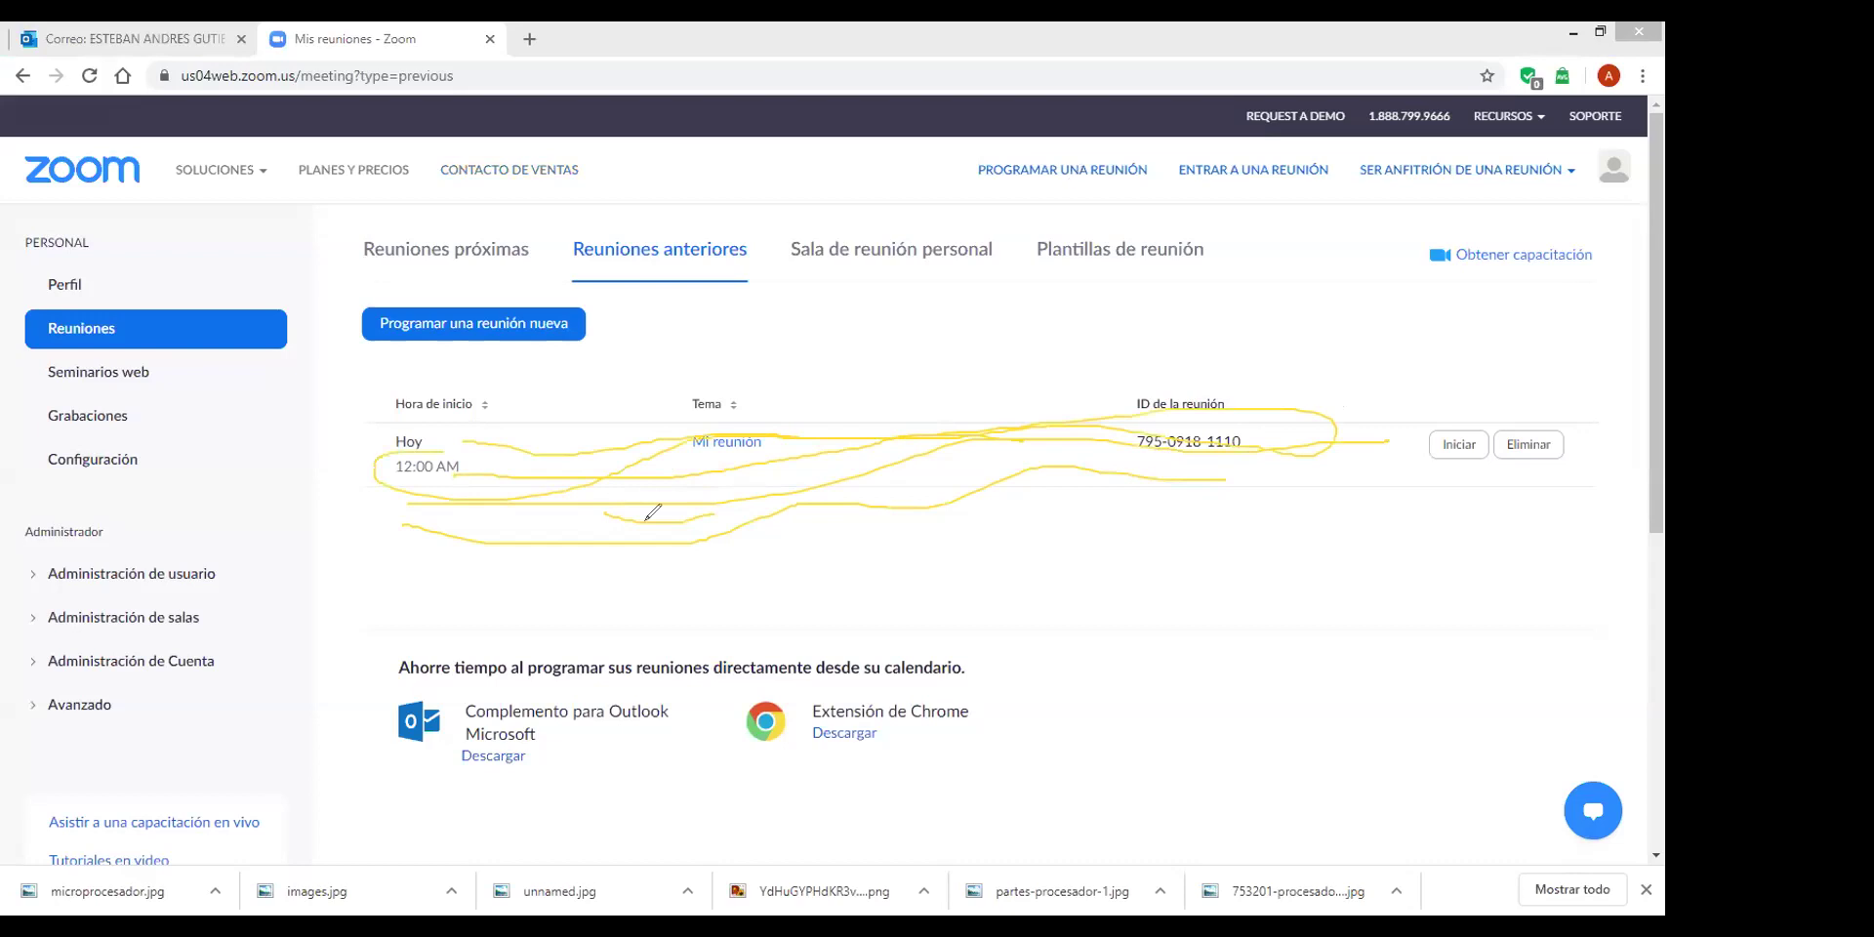
drag(646, 519, 552, 505)
key(Escape)
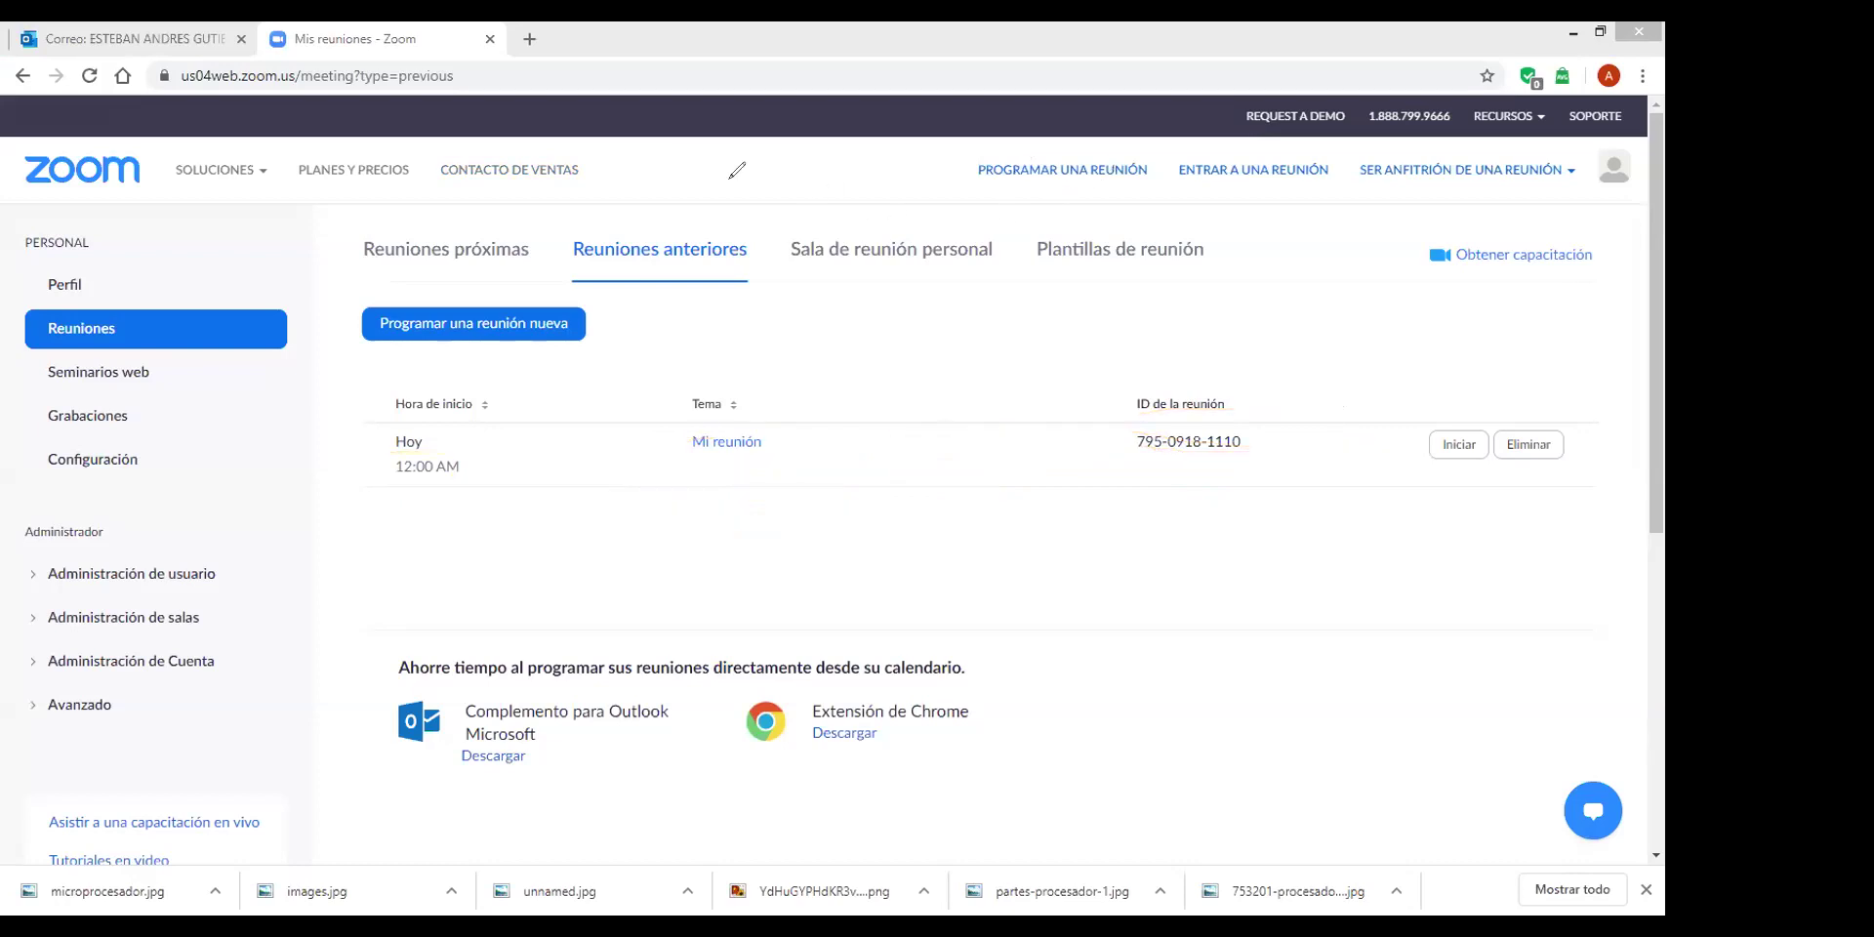
On Sala de reunión personal, circle the heading, both Video Apagado settings and the join link.
click(903, 252)
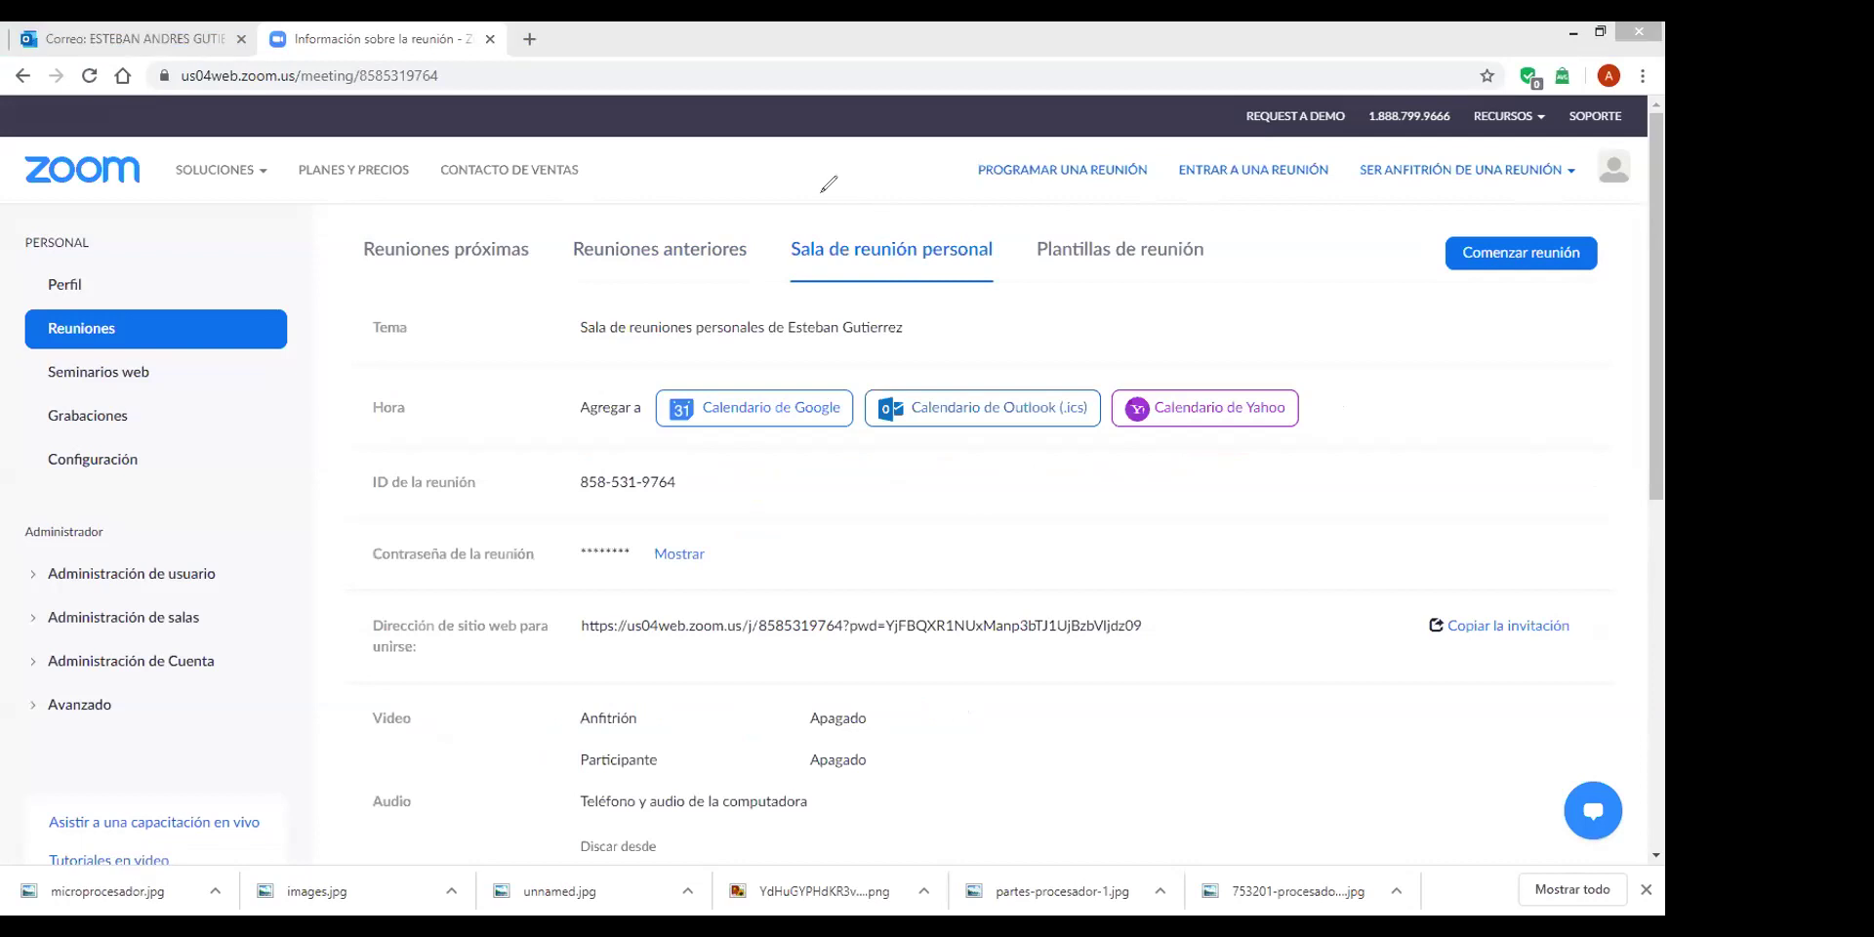
mouse_move(858, 191)
mouse_down()
mouse_move(1030, 266)
mouse_move(952, 247)
mouse_up()
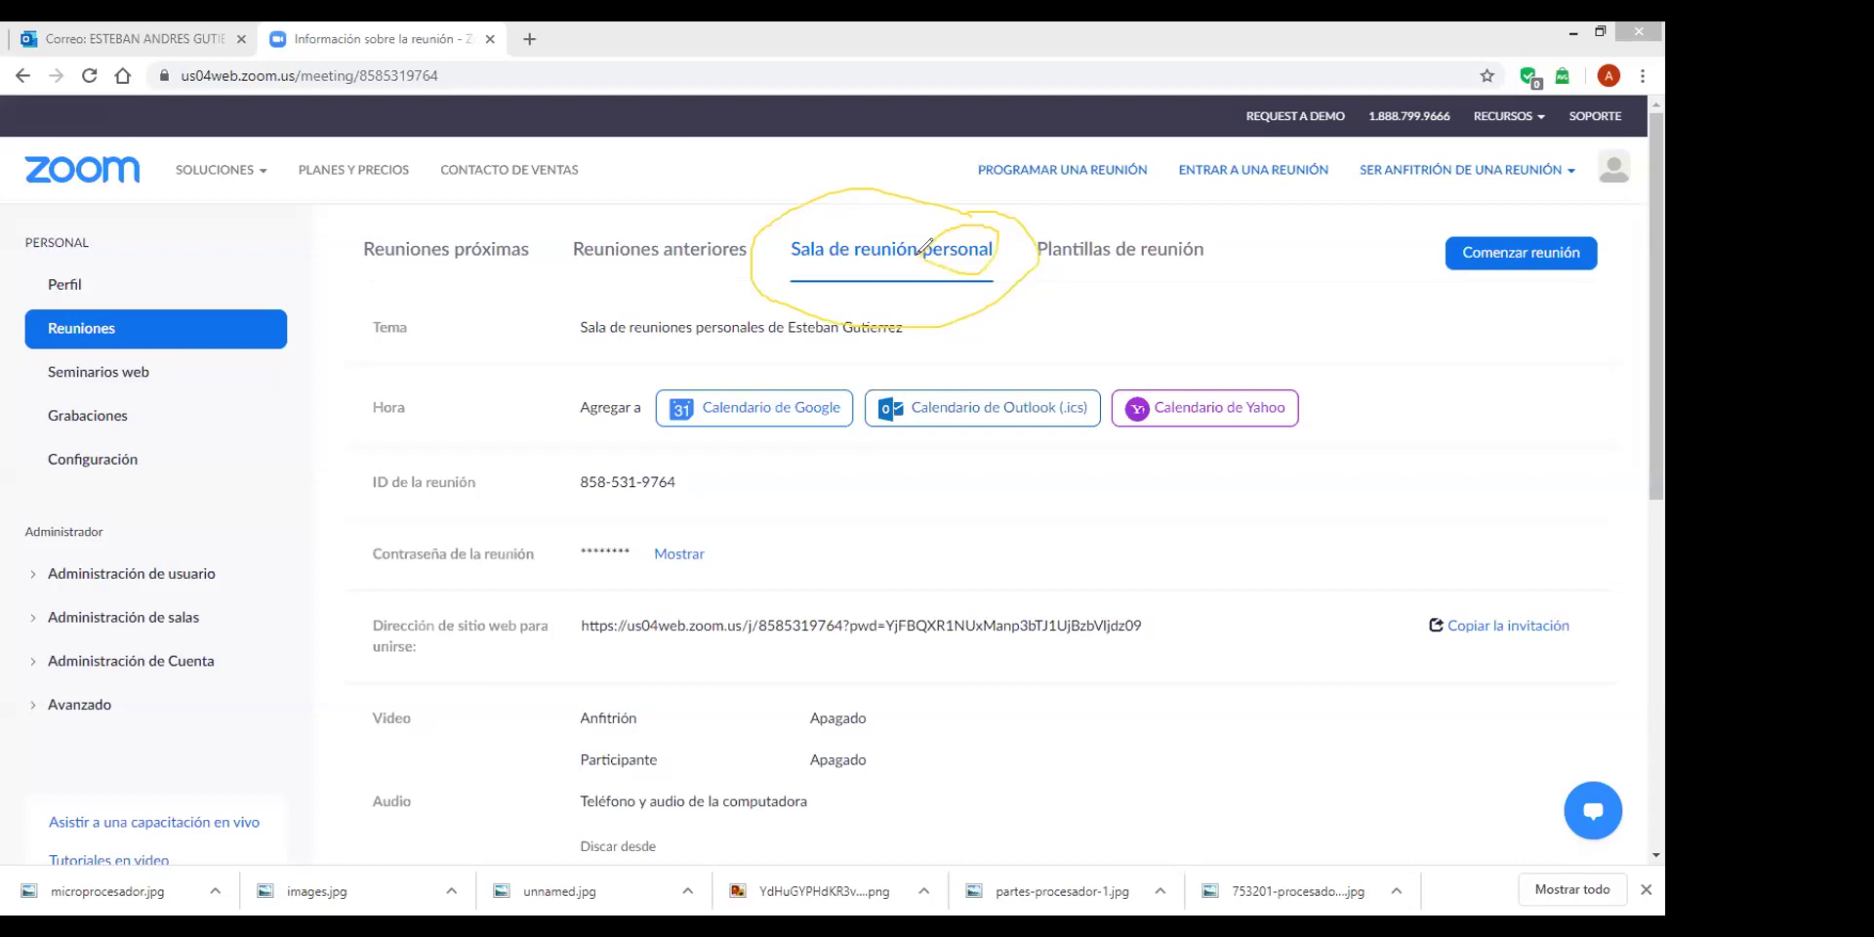
drag(773, 205, 923, 284)
drag(948, 187, 832, 284)
mouse_move(805, 695)
mouse_down()
mouse_move(817, 747)
mouse_move(850, 759)
mouse_move(834, 704)
mouse_up()
mouse_move(1114, 595)
mouse_down()
mouse_move(1138, 594)
mouse_move(884, 622)
mouse_move(866, 598)
mouse_up()
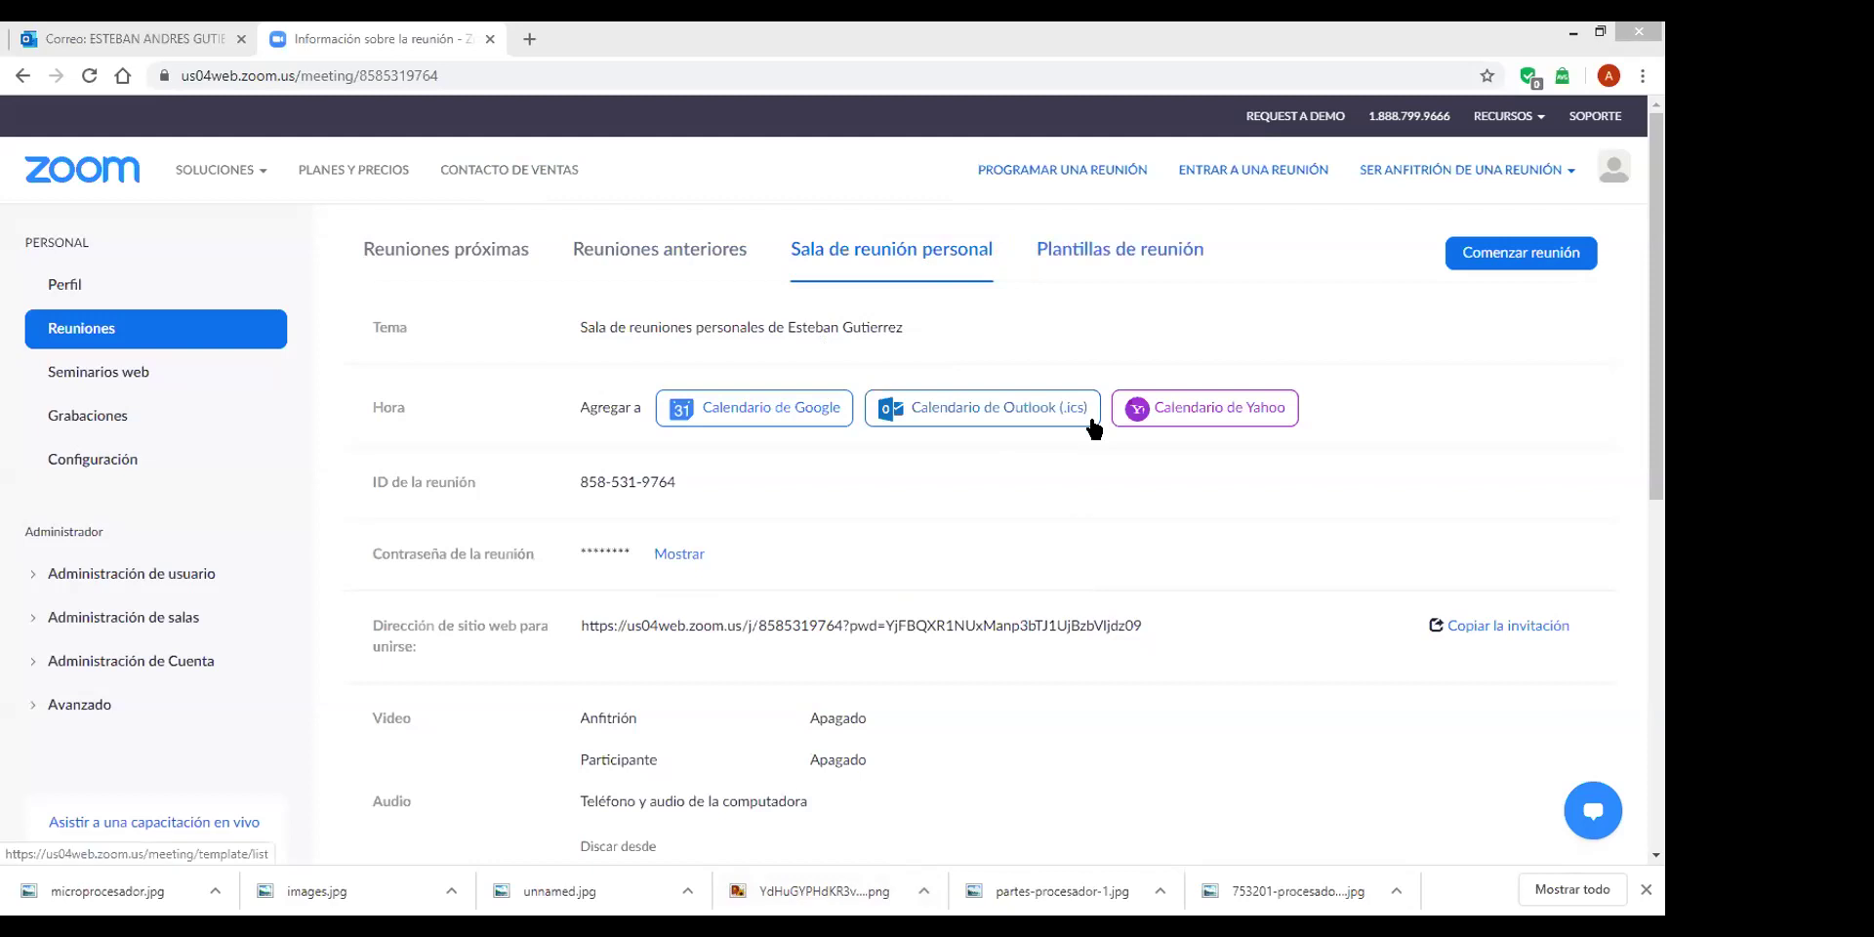
click(1106, 261)
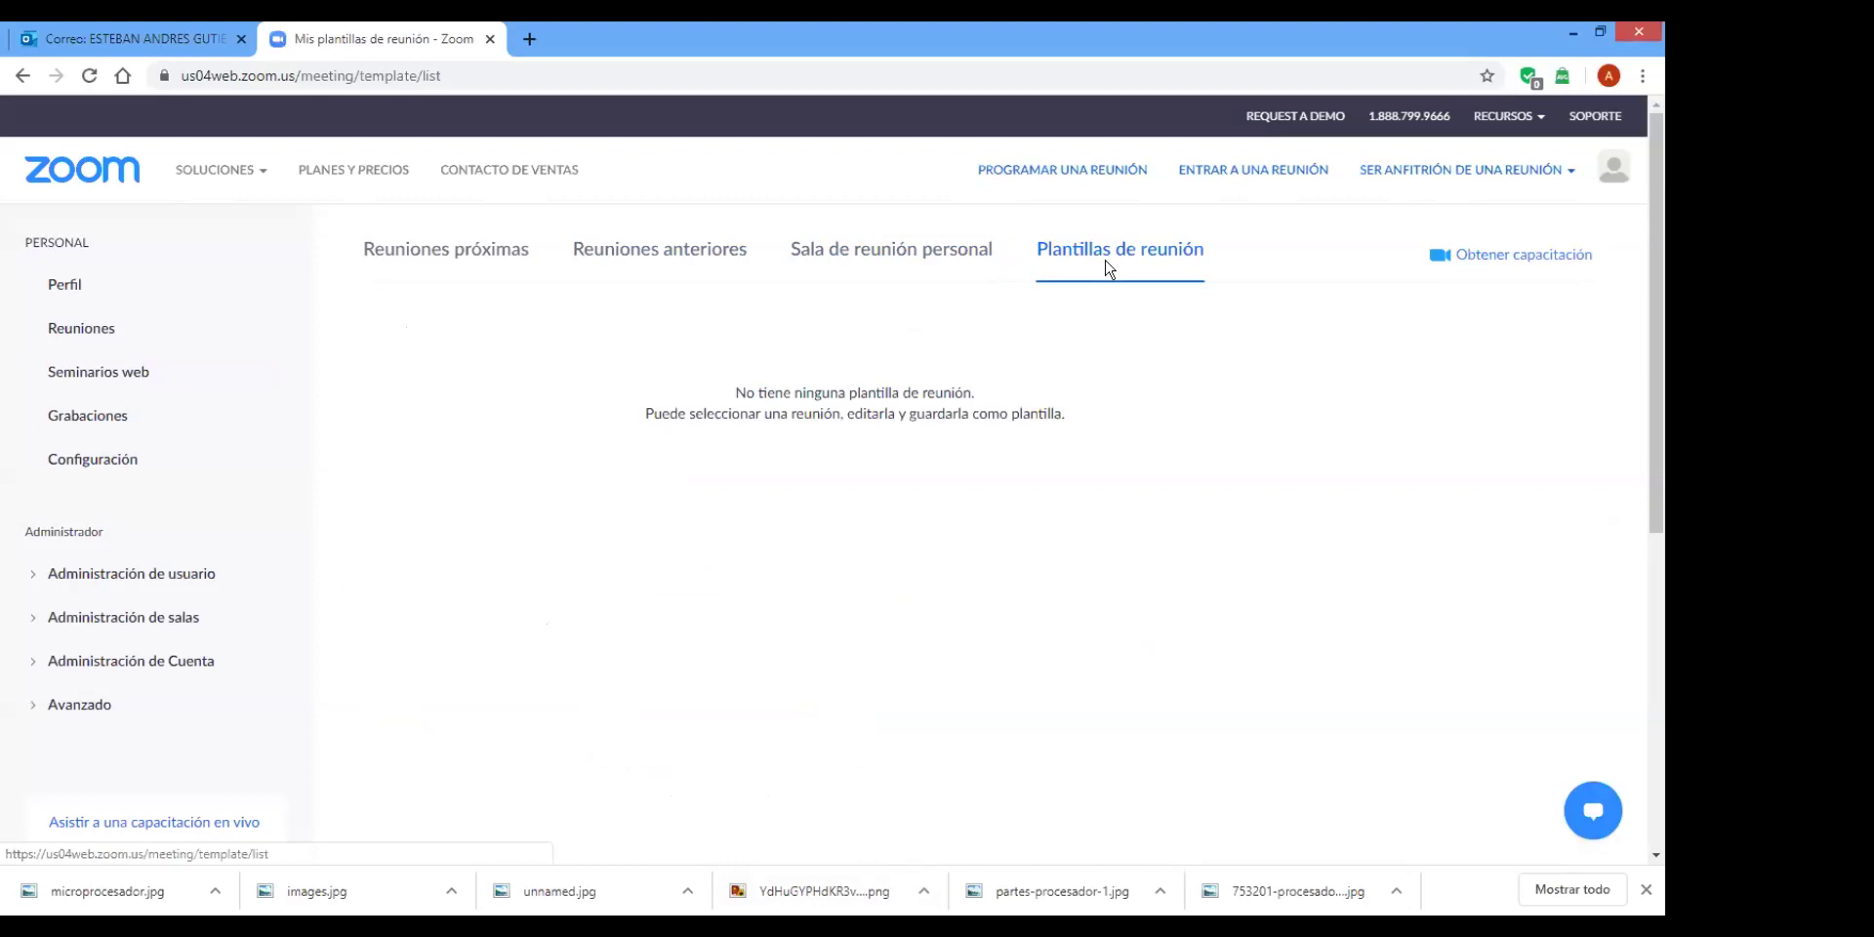
Leave the empty Plantillas de reunión tab and return to the upcoming meetings list.
click(438, 271)
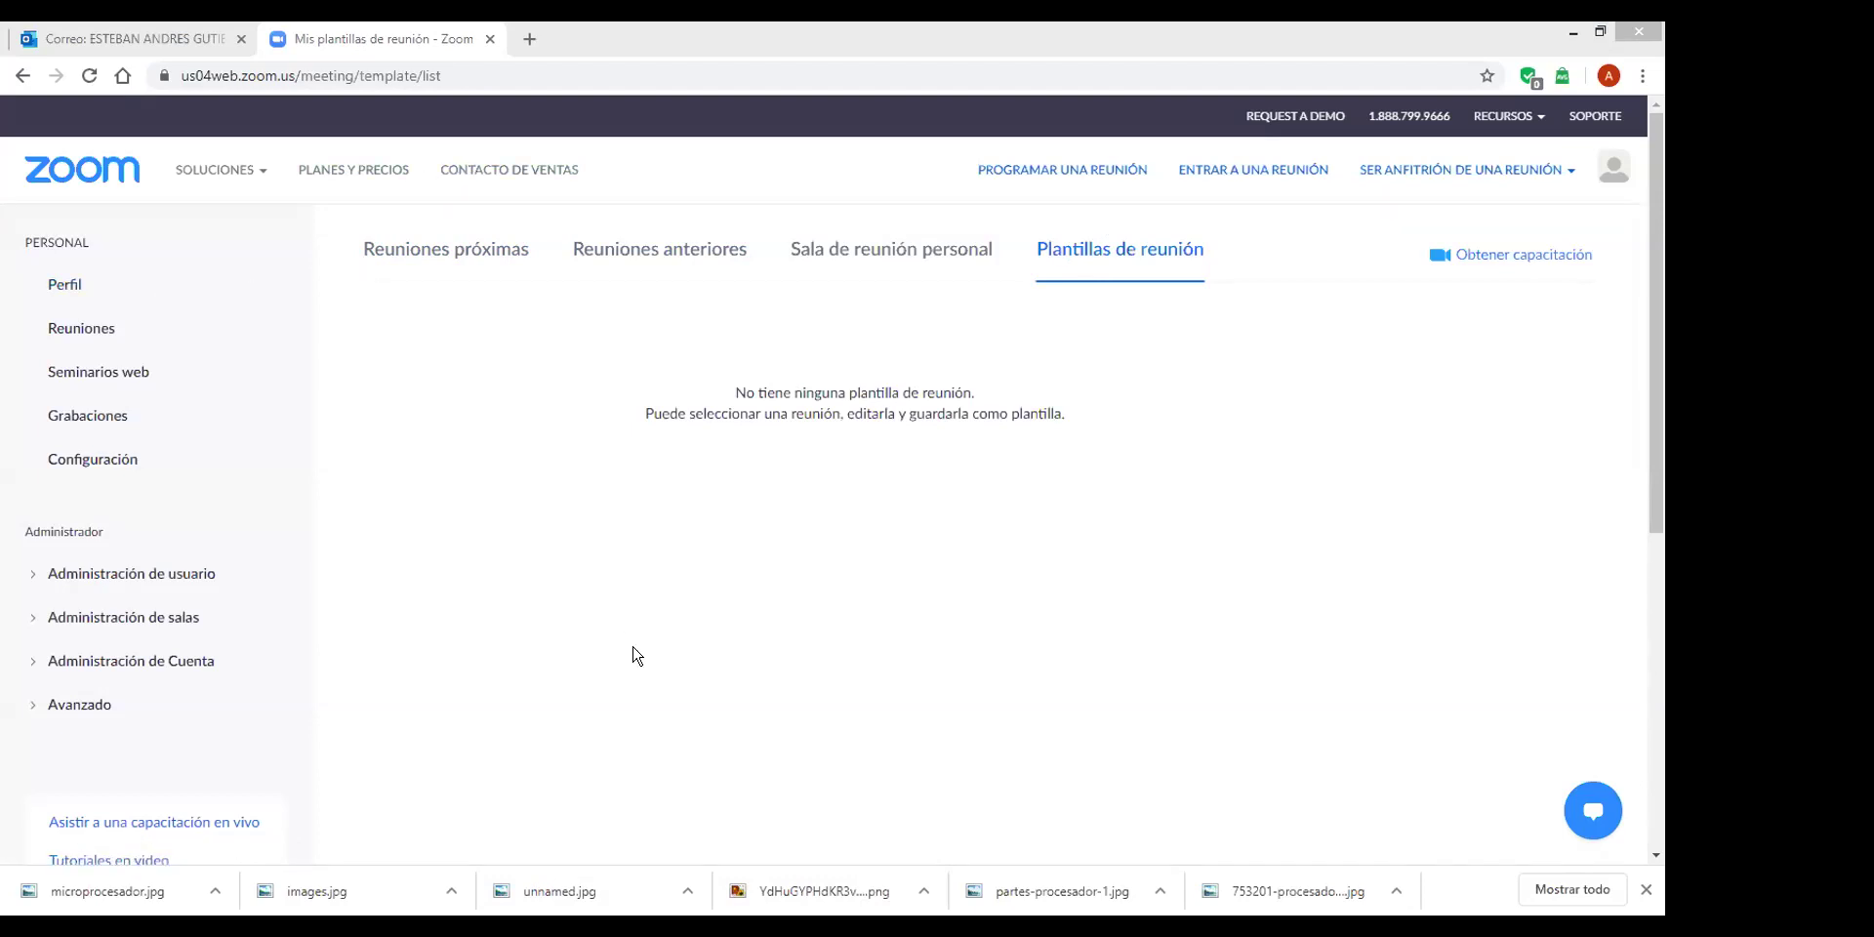
click(84, 329)
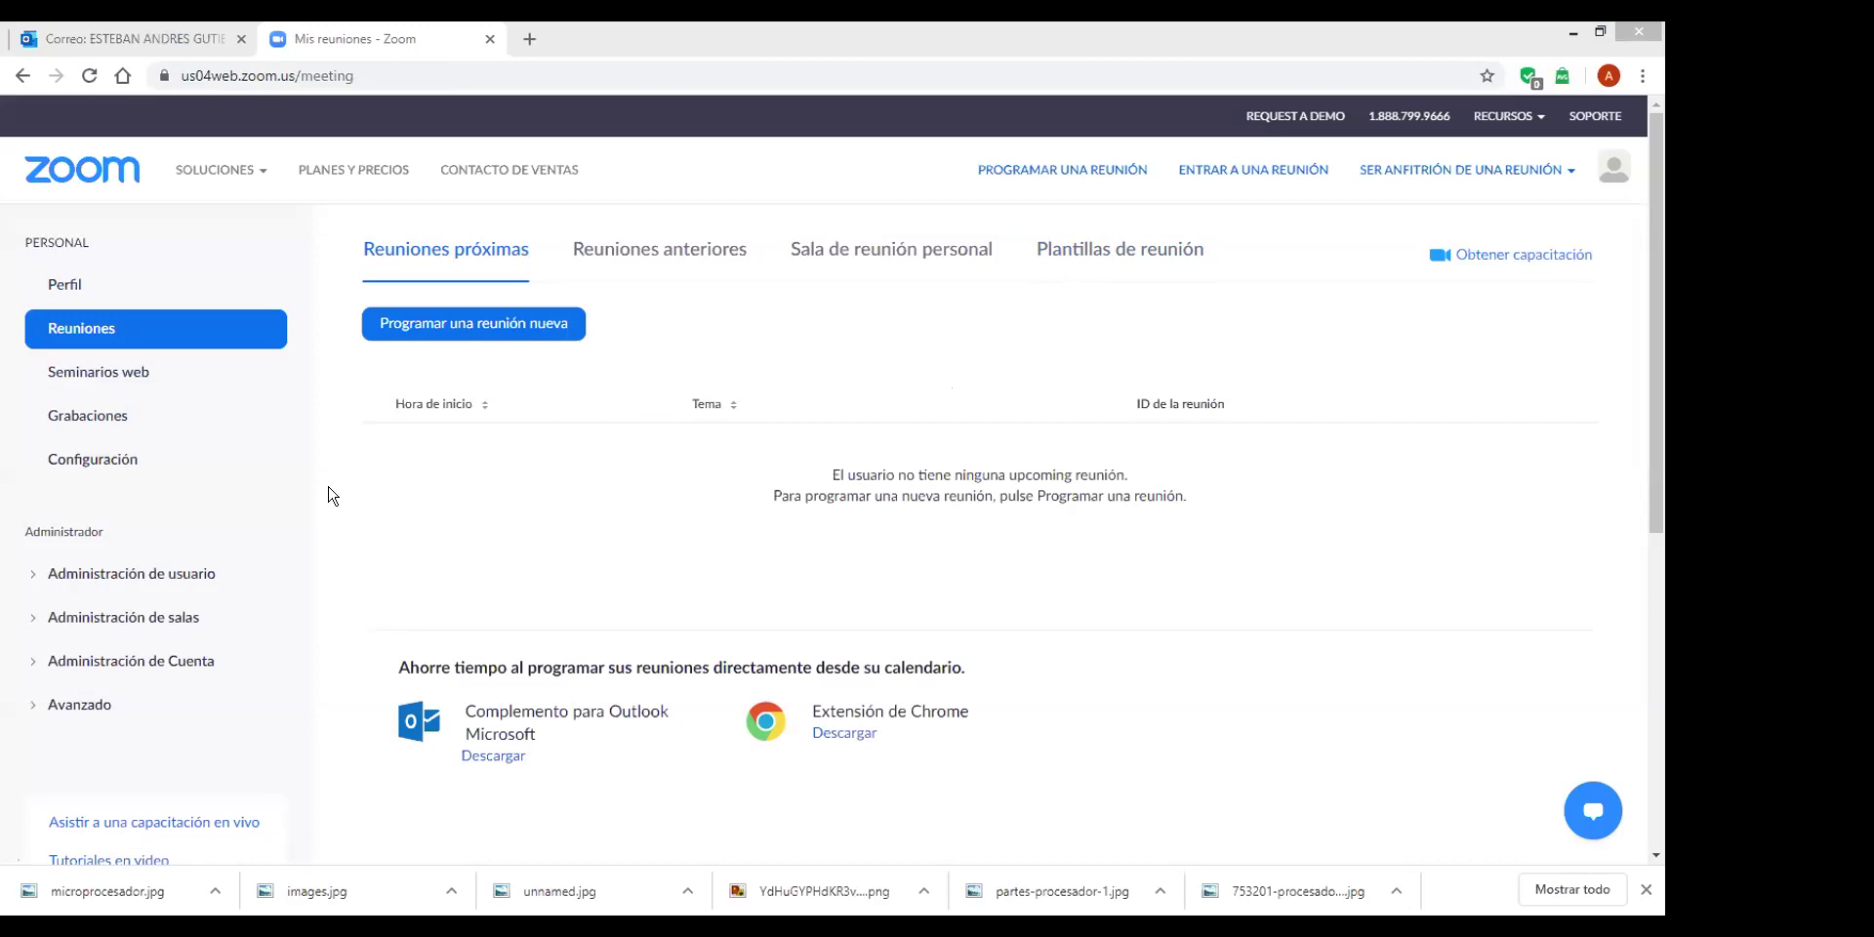
Start a new meeting, opening the form prefilled with 'Mi reunión', 01/05/2020 at 4:00 PM.
click(477, 339)
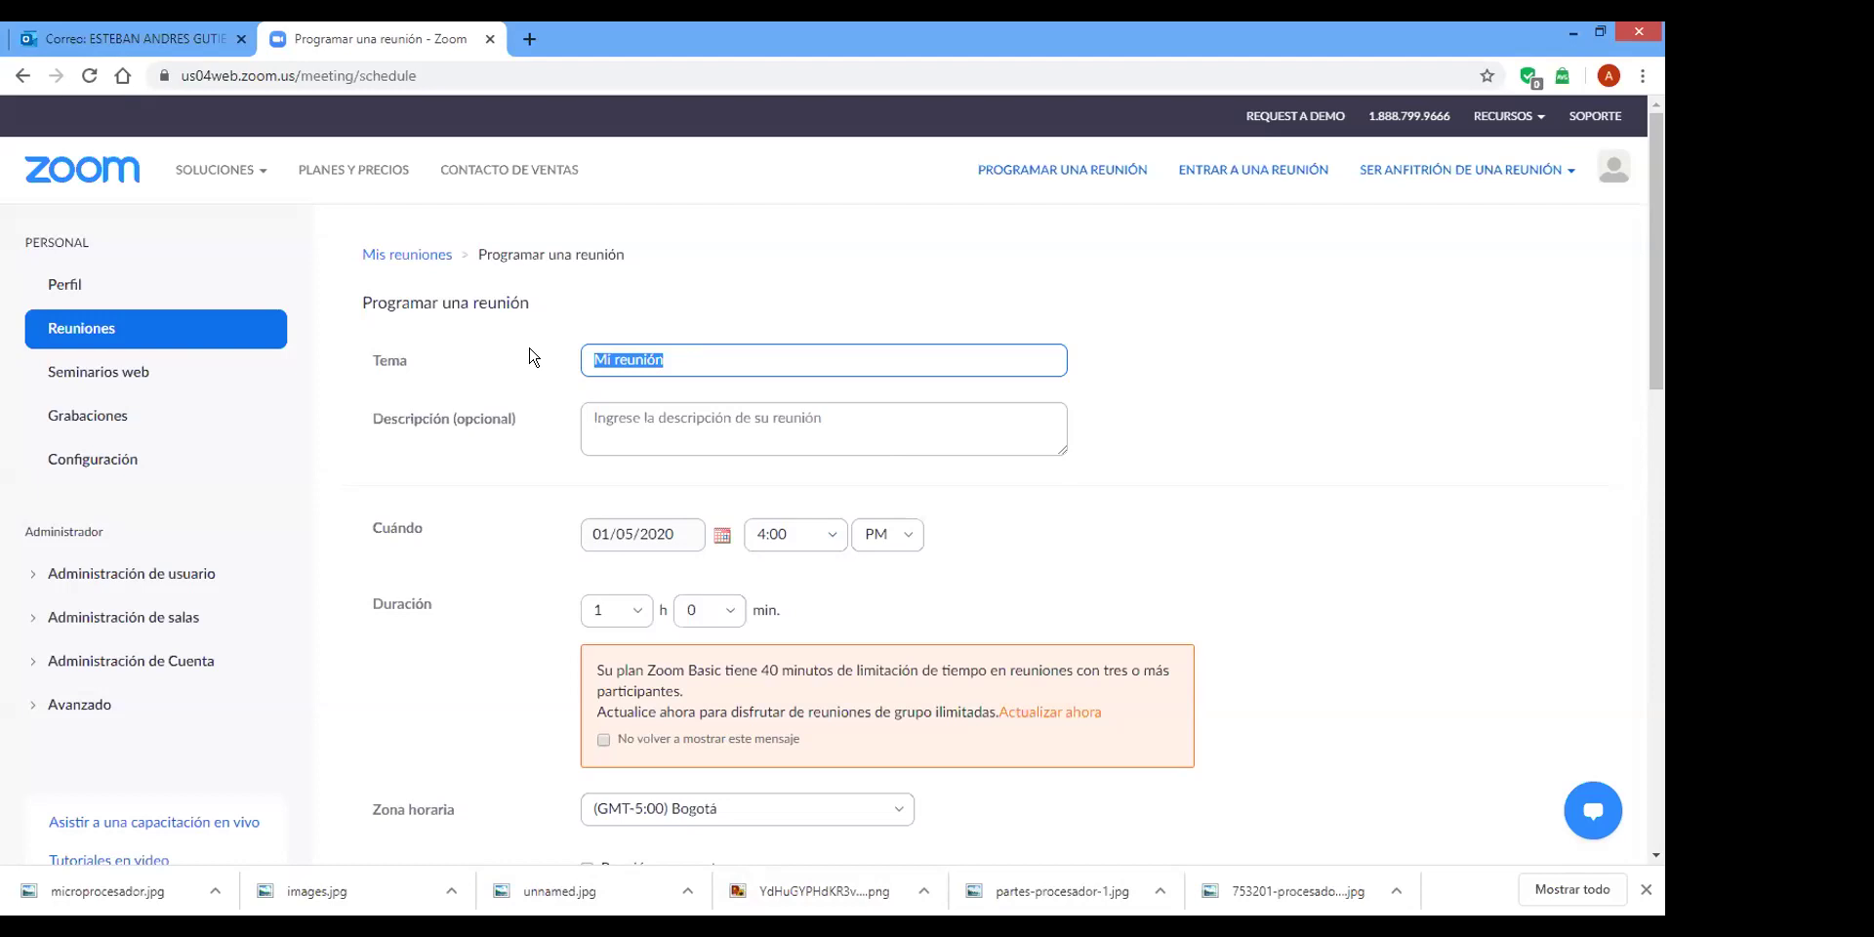
Set the topic to 'Primera Clase "Estadística"' and fill the description with placeholder text.
text(Primera Clase "Estadistica)
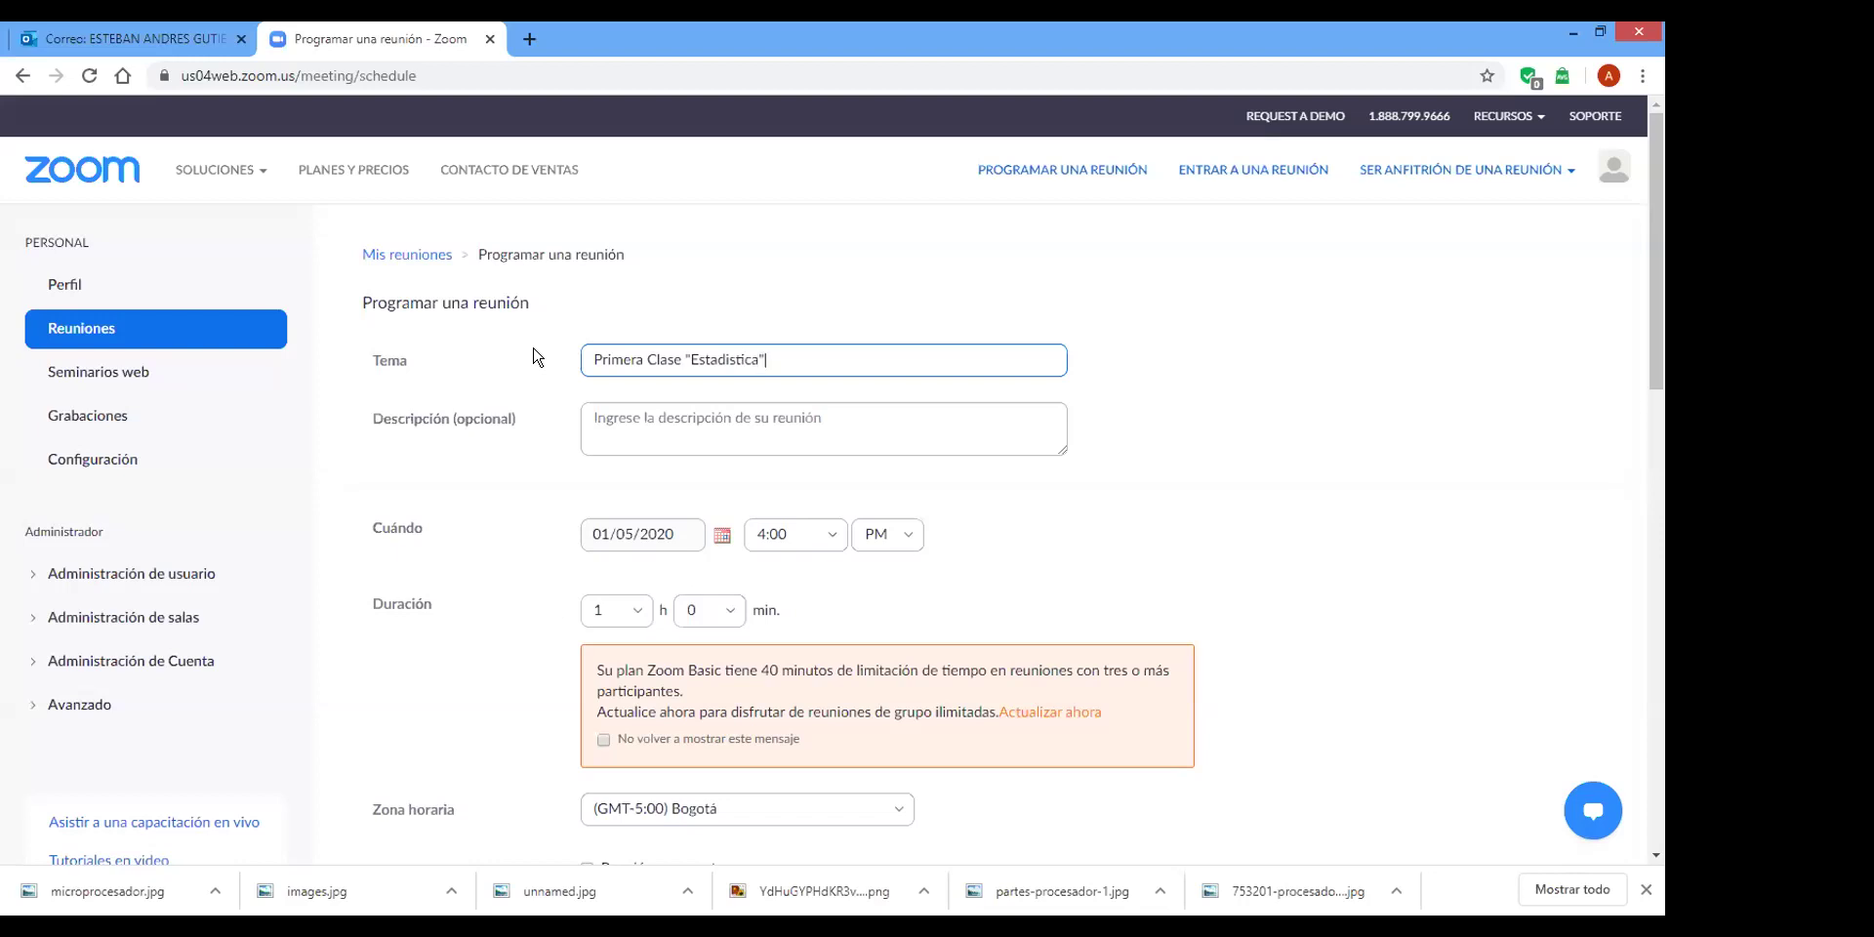
click(627, 412)
text(lkjashjhhsjkhksjlkd)
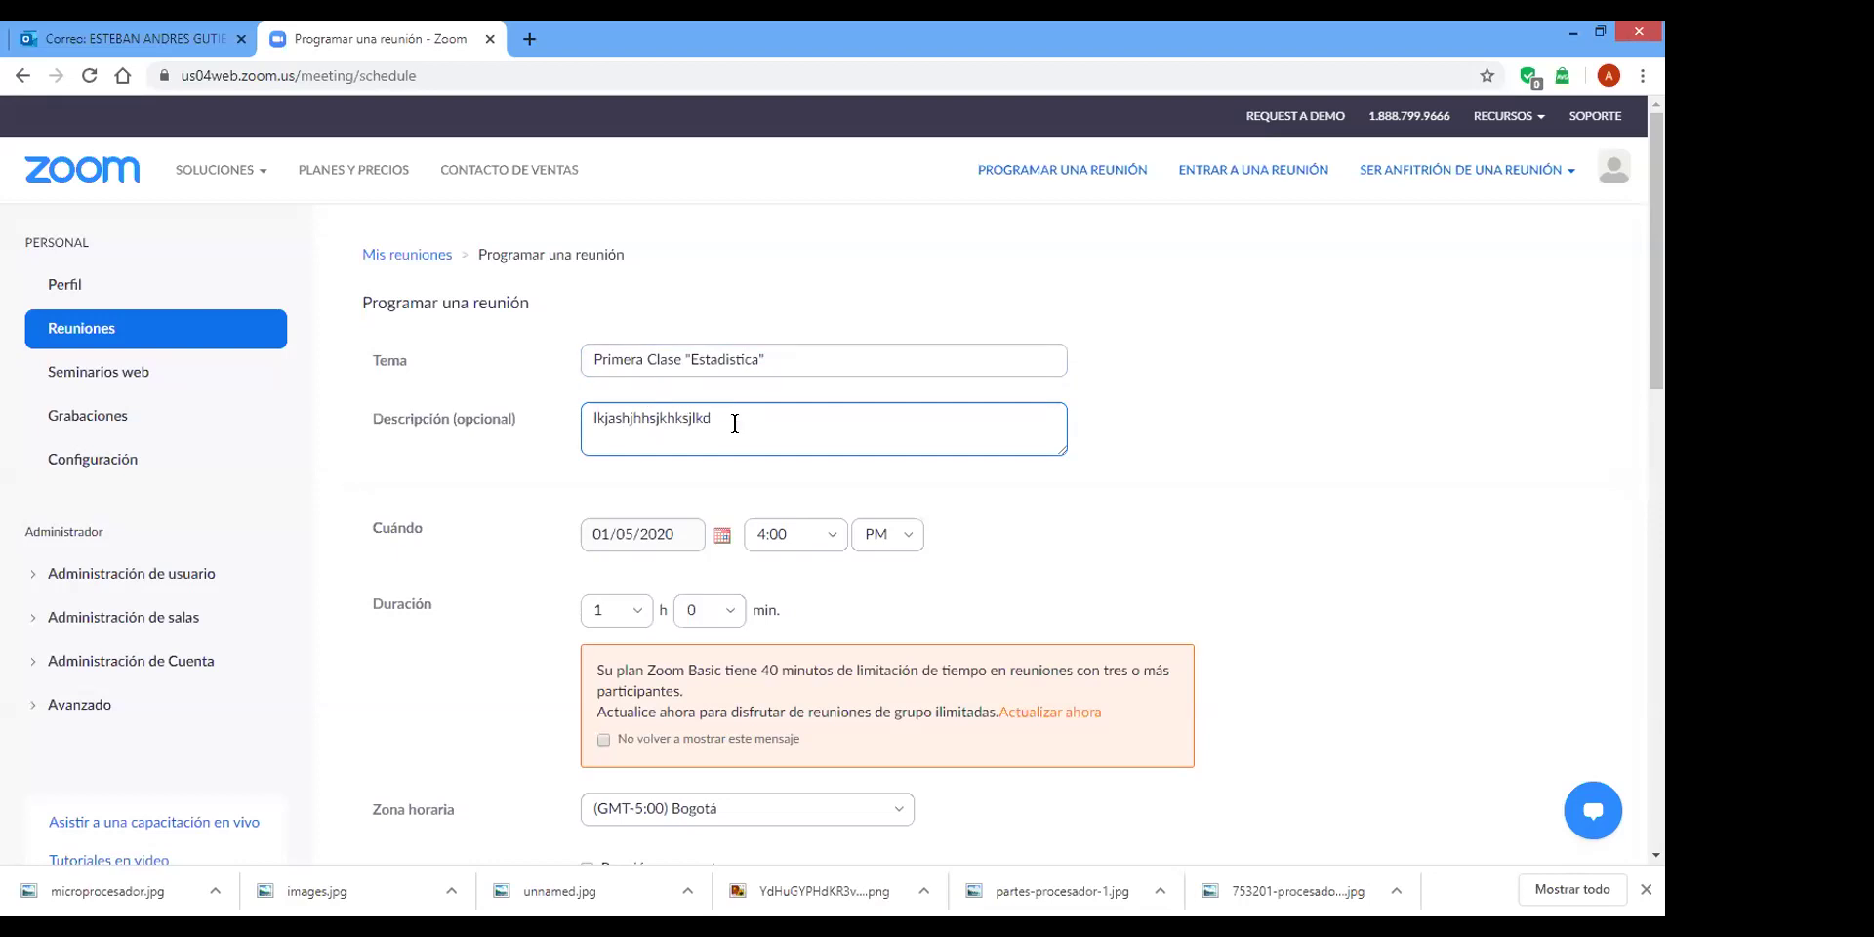
text(jsdkfhfsd)
click(989, 225)
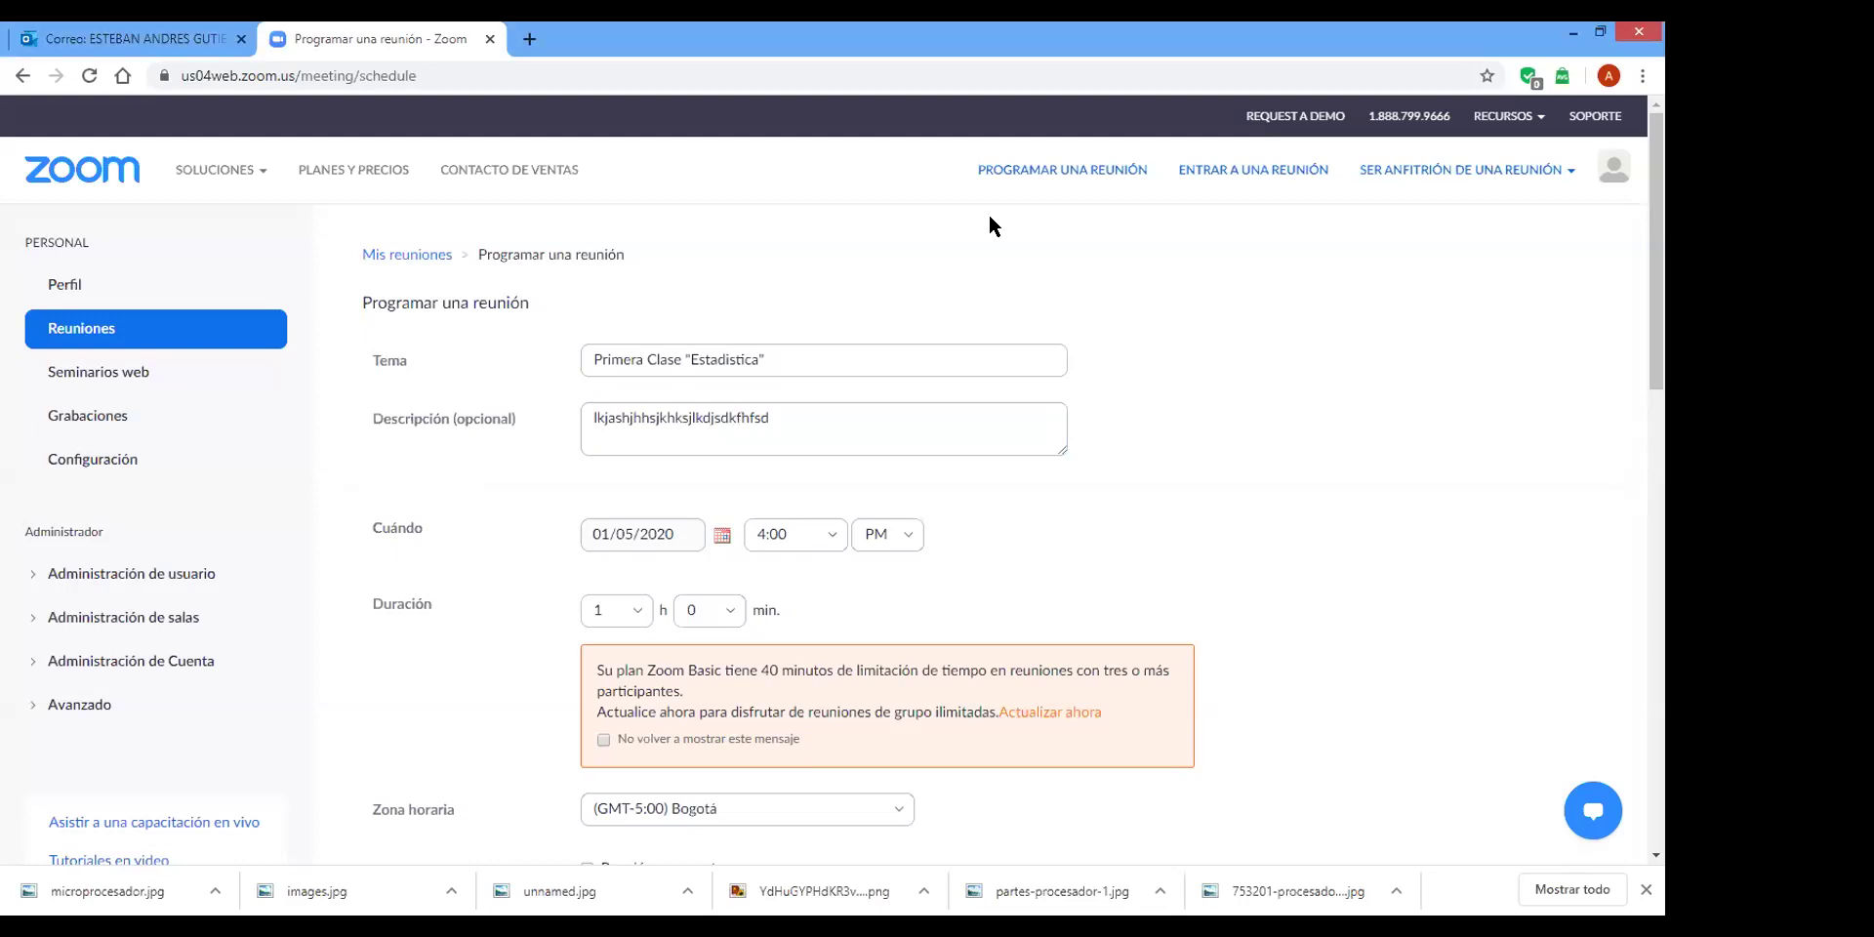
click(857, 423)
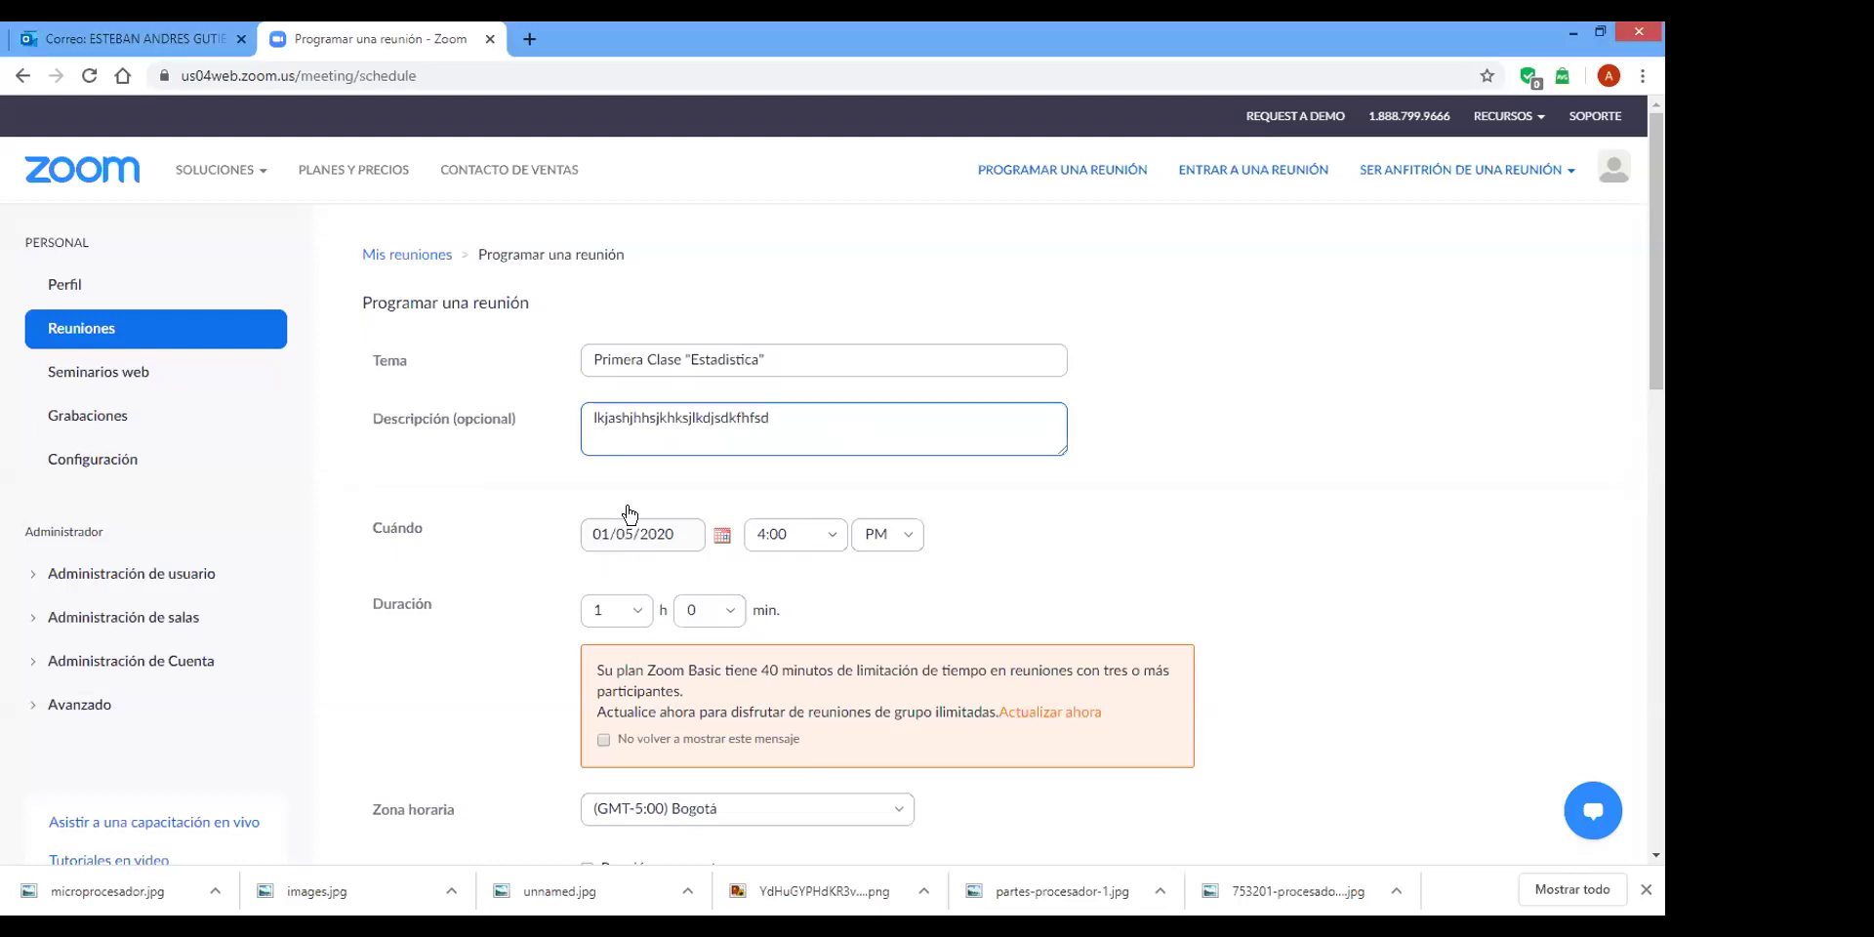
Set the meeting to 04/05/2020 at 7:00 PM with a 1-hour duration.
click(719, 537)
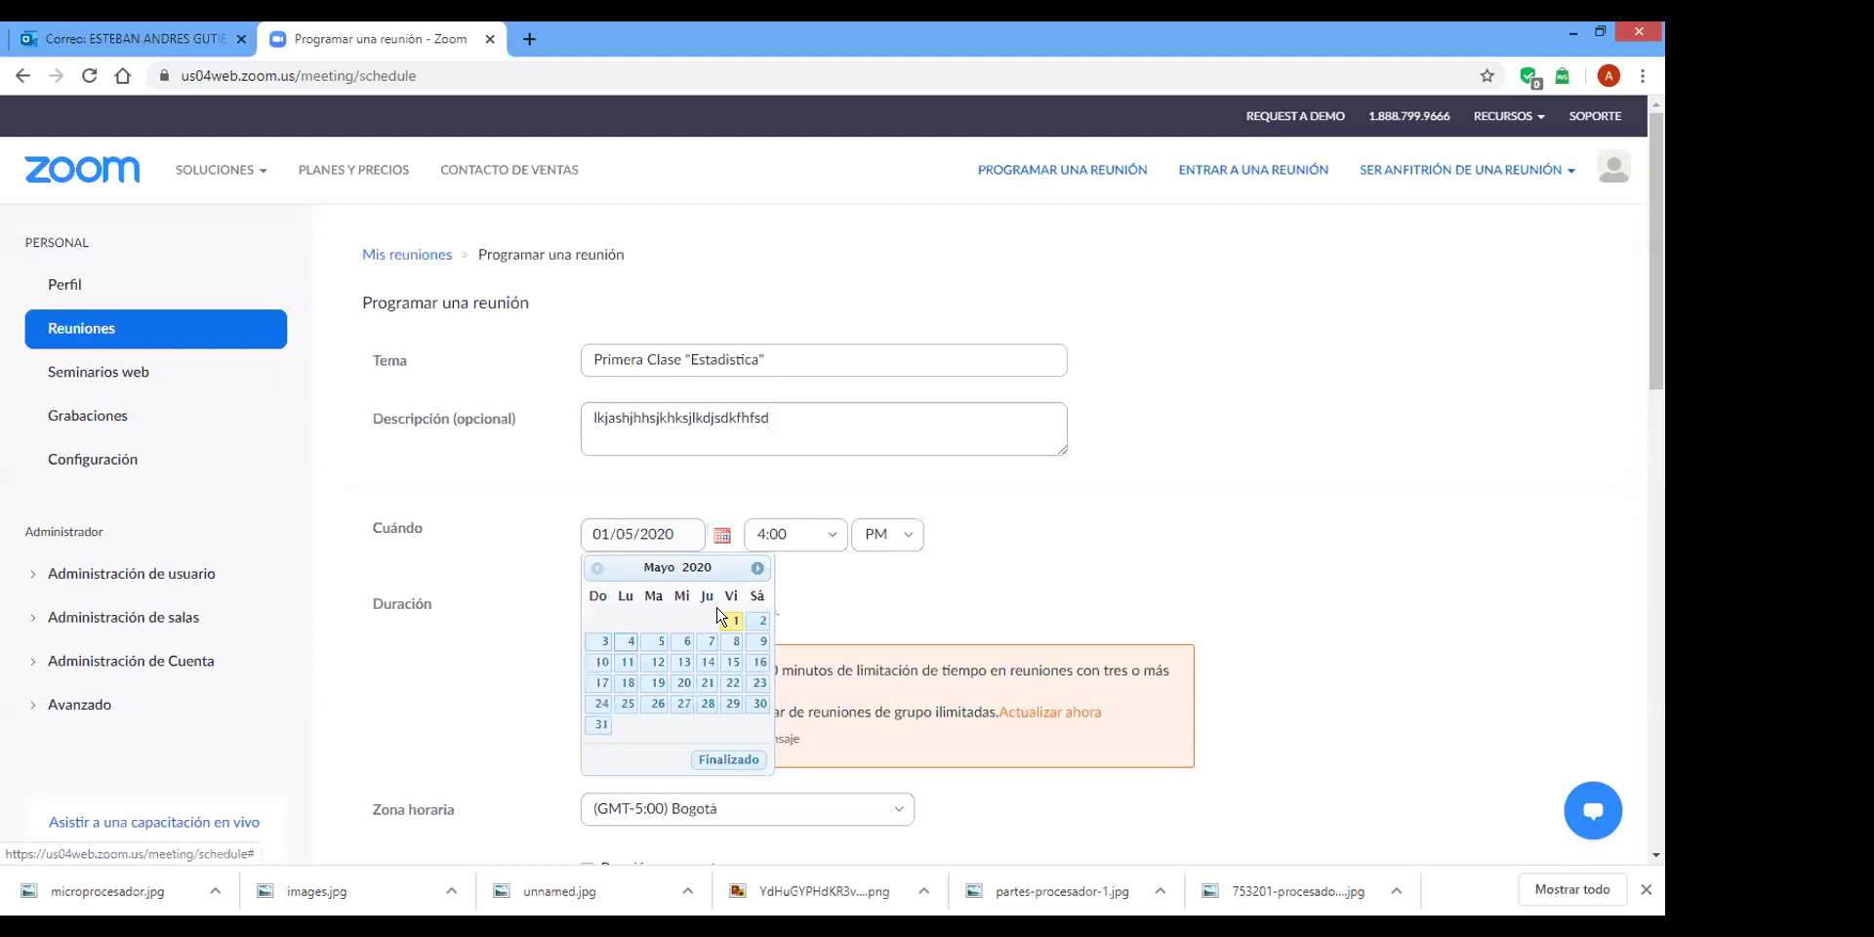
click(810, 635)
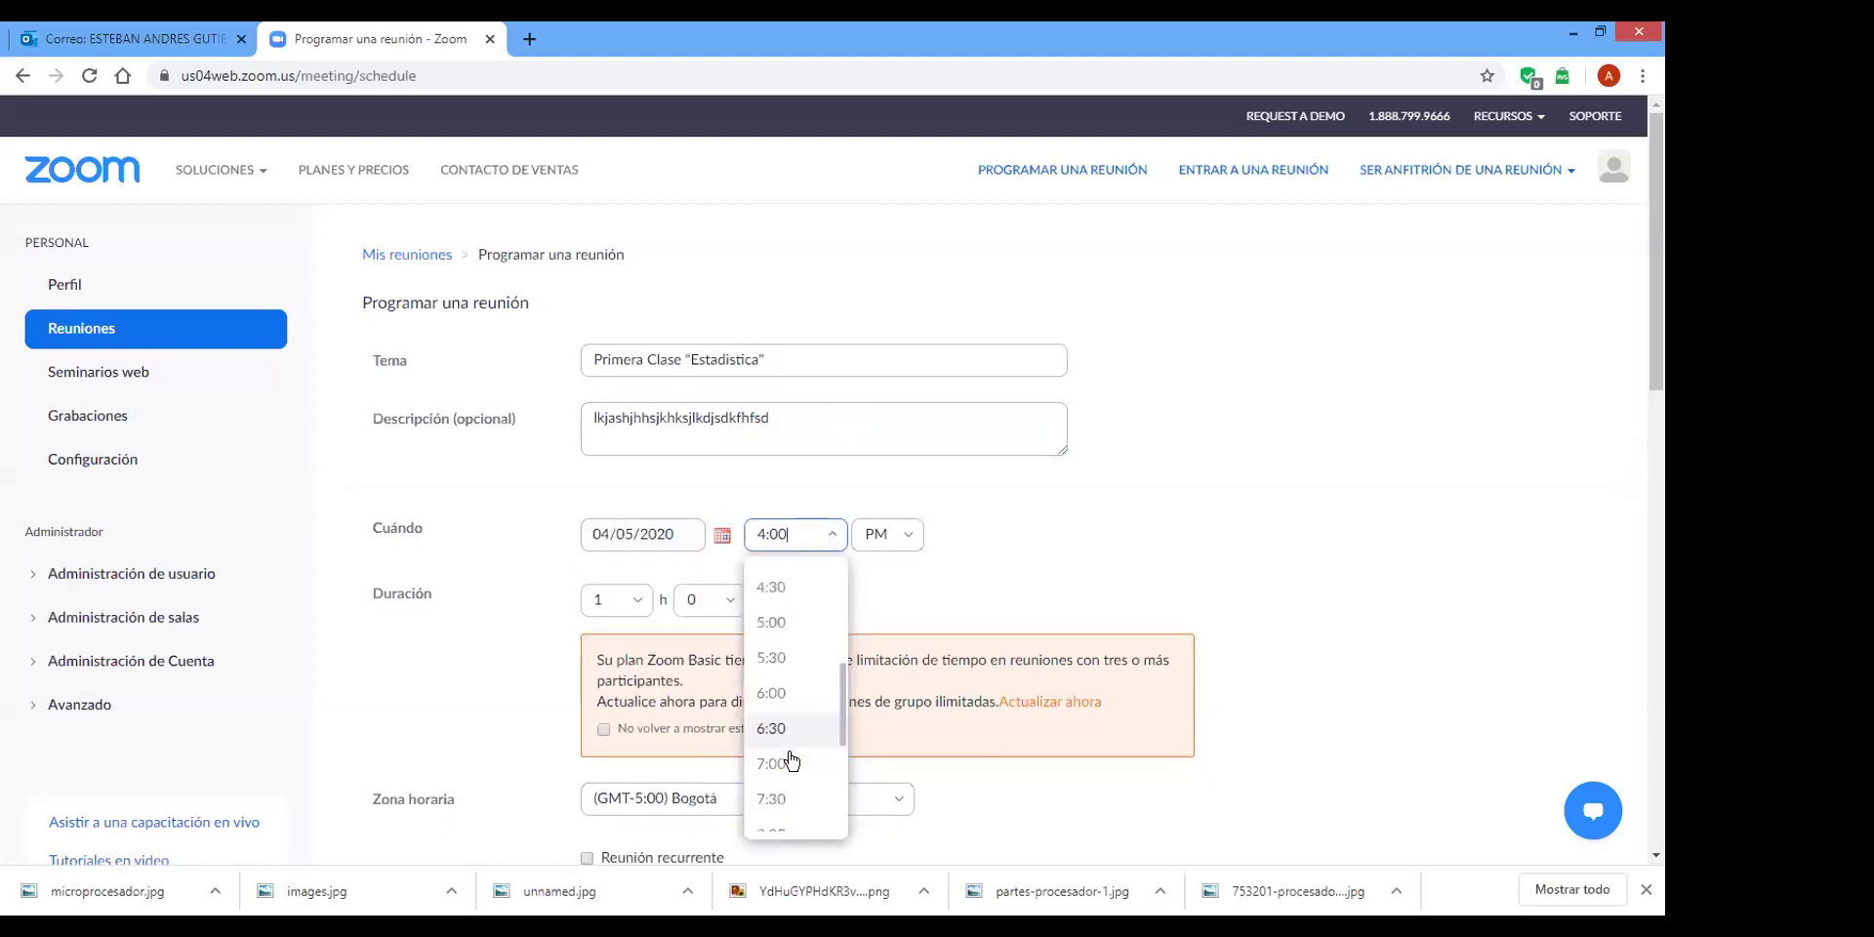
click(771, 763)
click(636, 606)
click(636, 605)
click(598, 357)
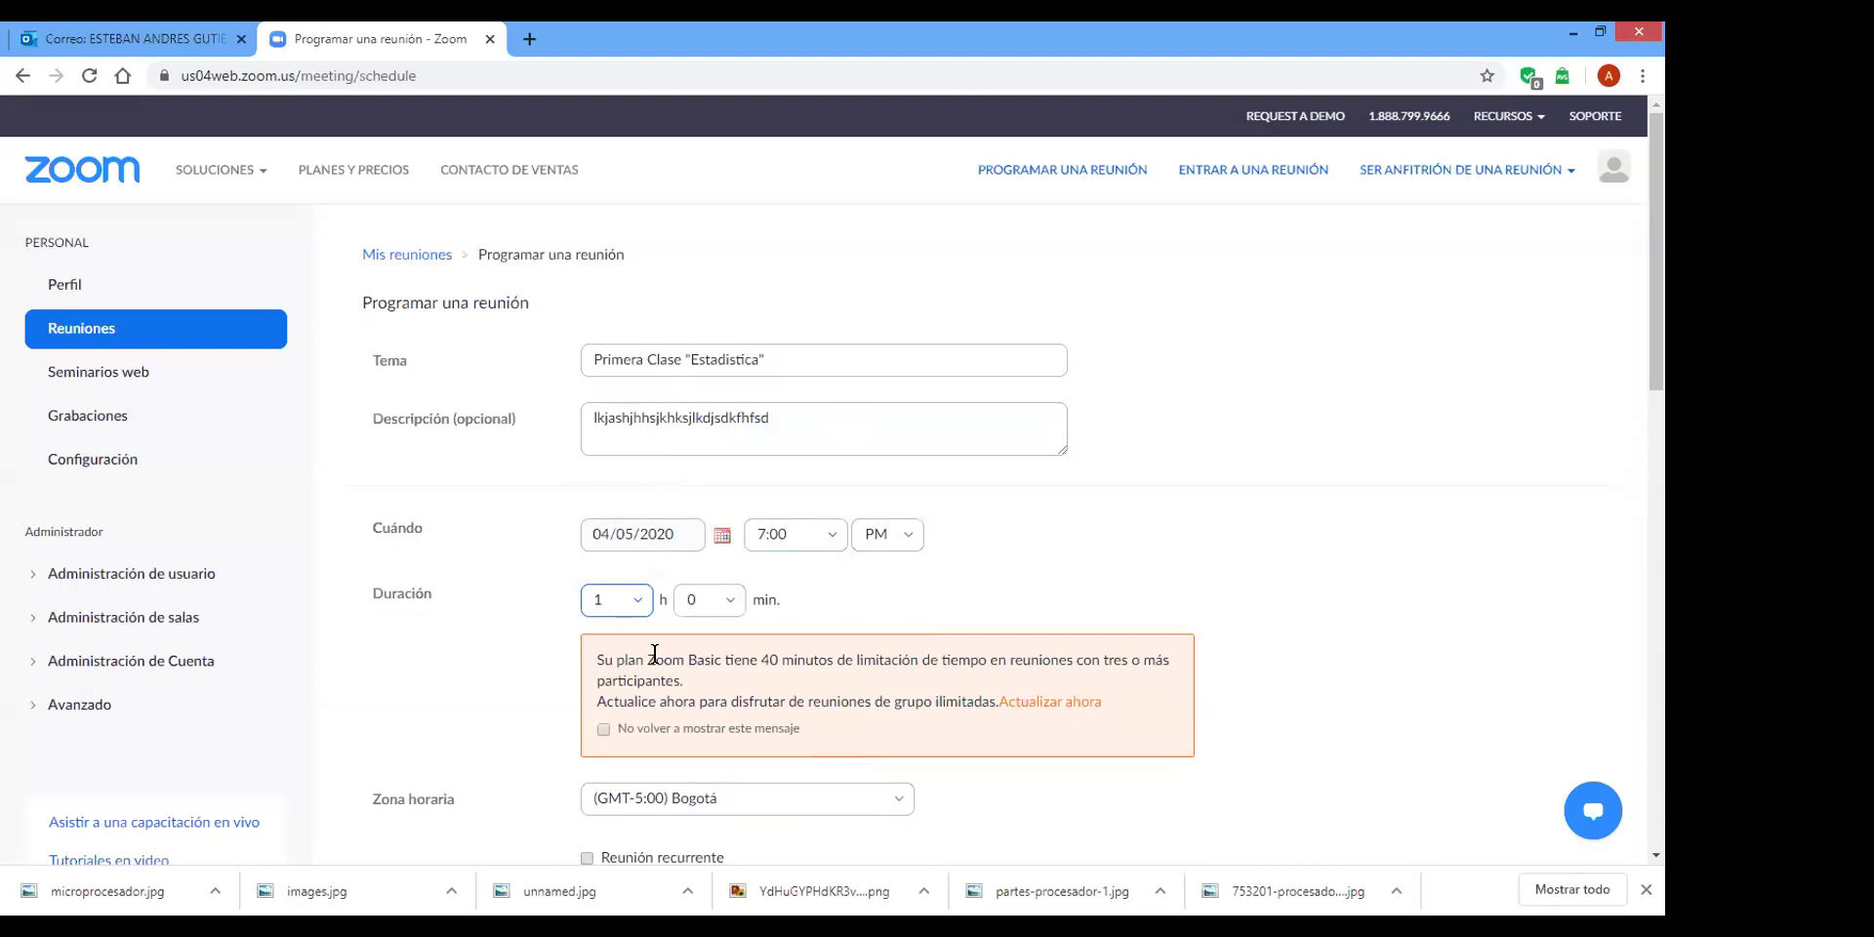
drag(607, 662, 829, 694)
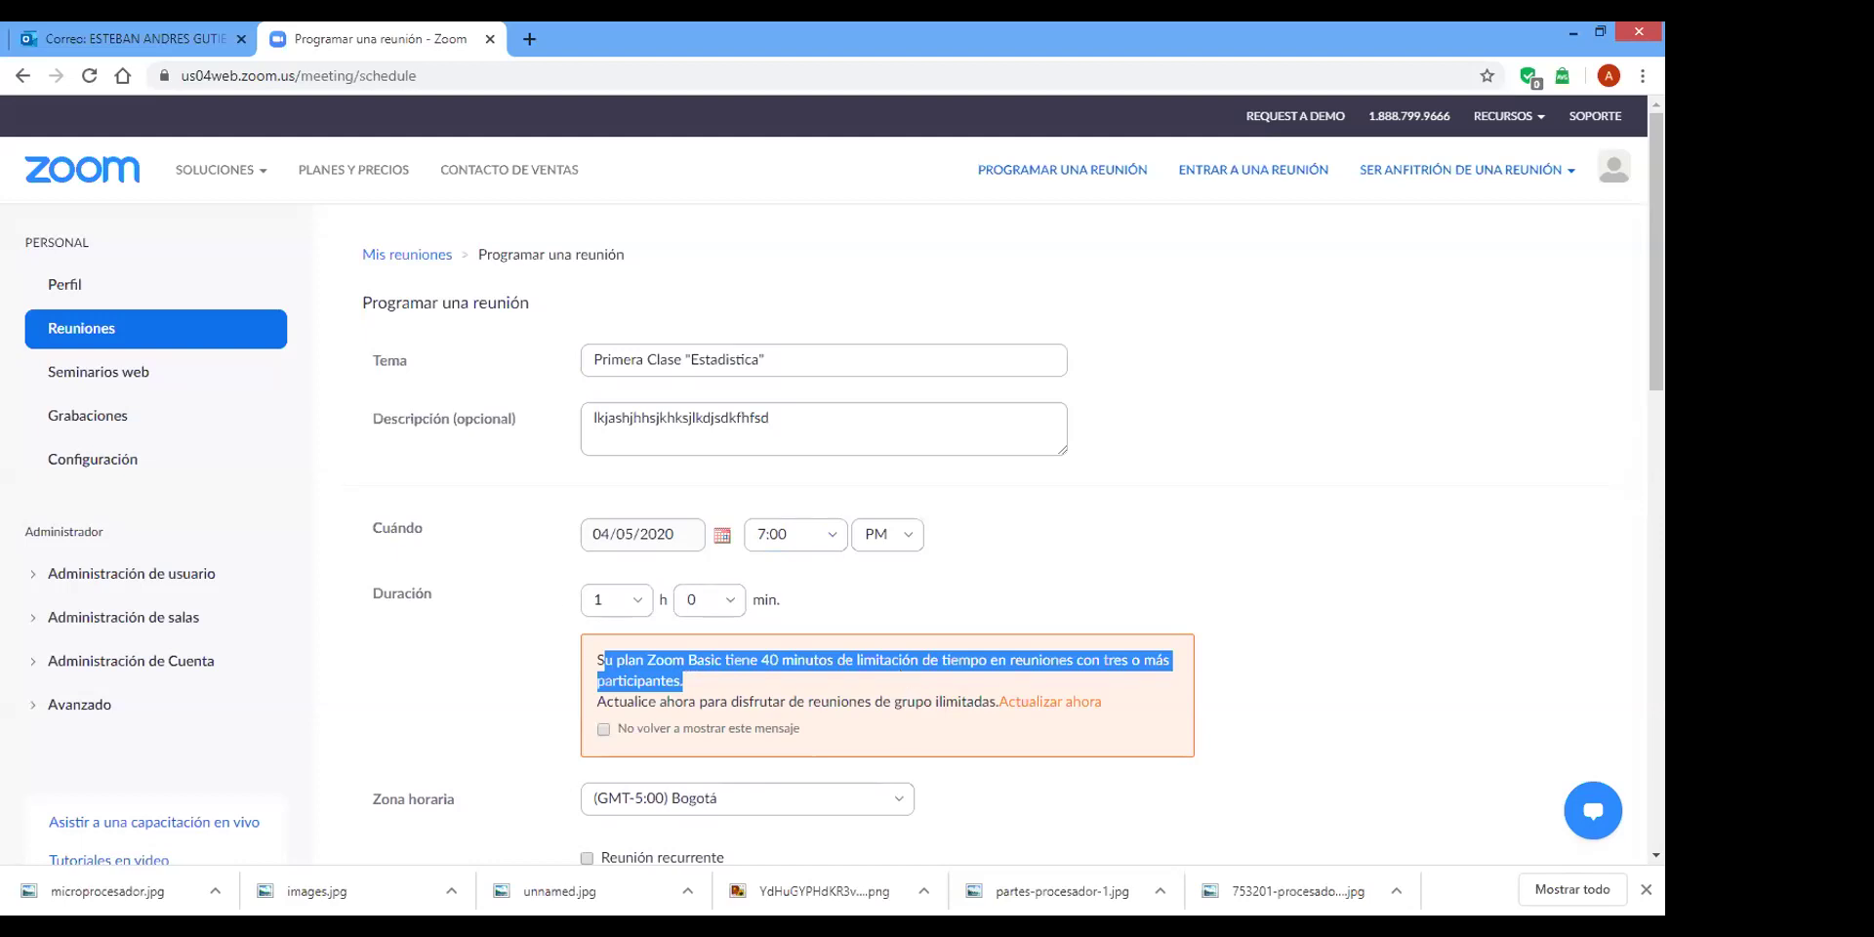
key(alt+Tab)
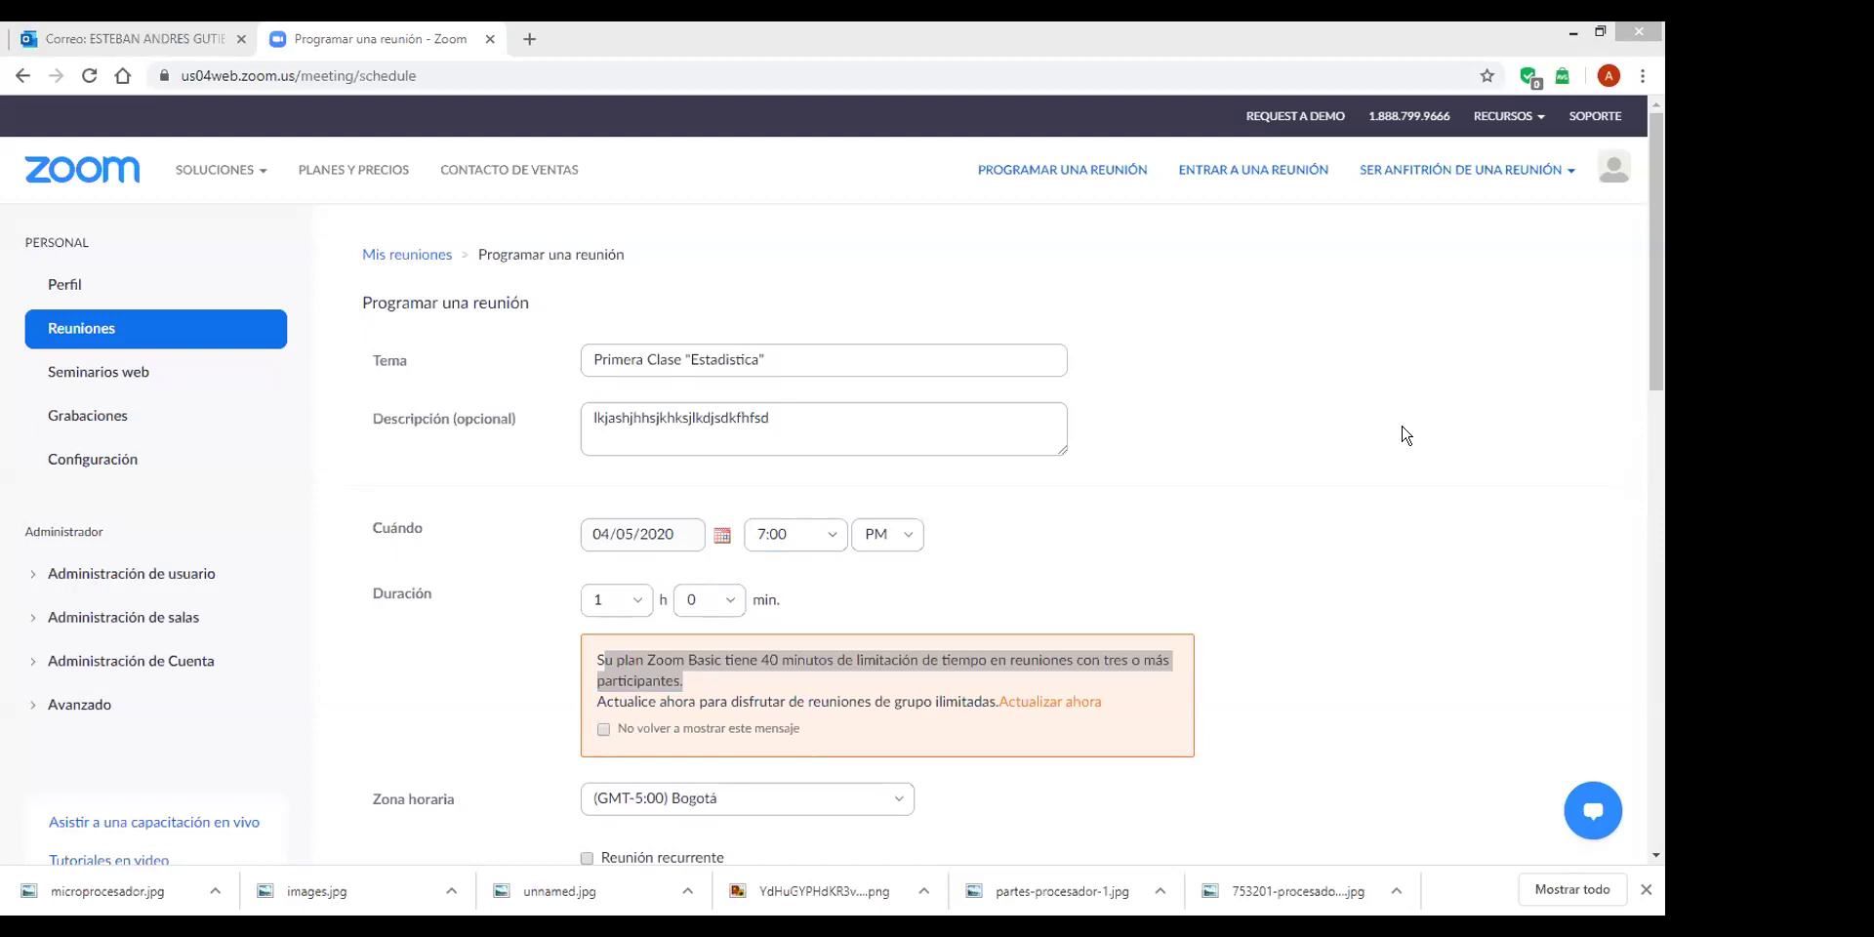
click(1162, 279)
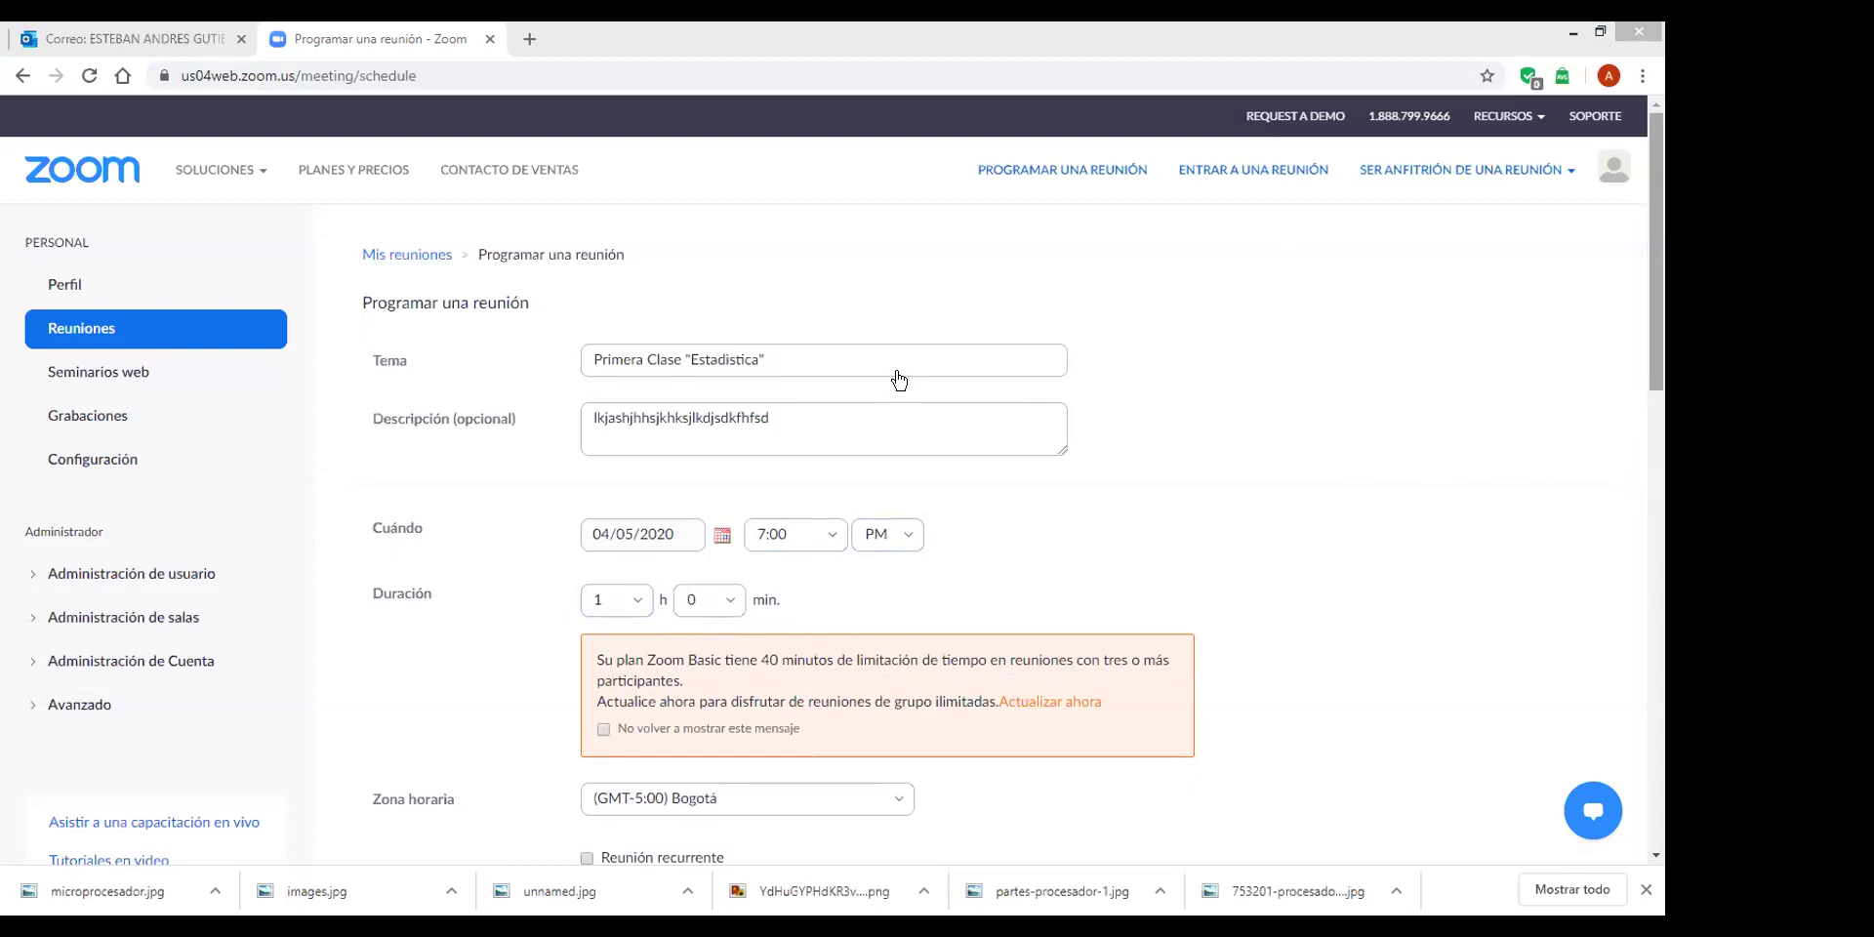
Confirm Bogotá (GMT-5:00) as the meeting's time zone.
scroll(899, 379, down, 3)
scroll(741, 374, down, 1)
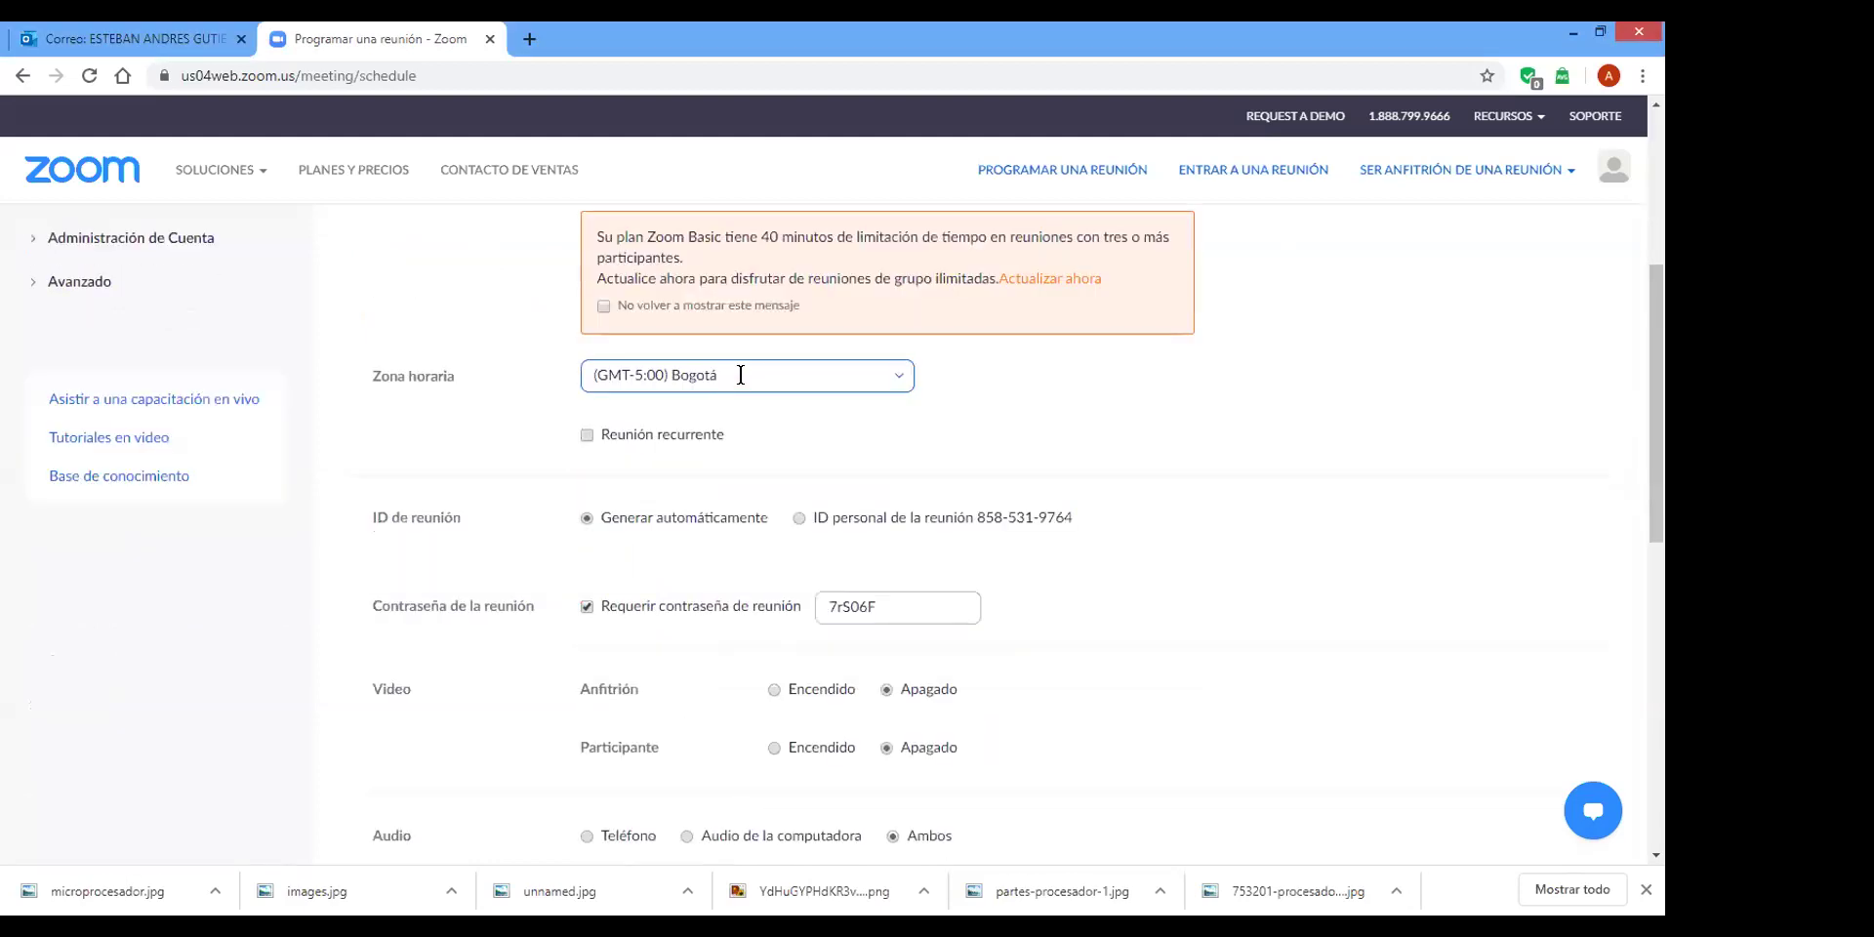
click(740, 375)
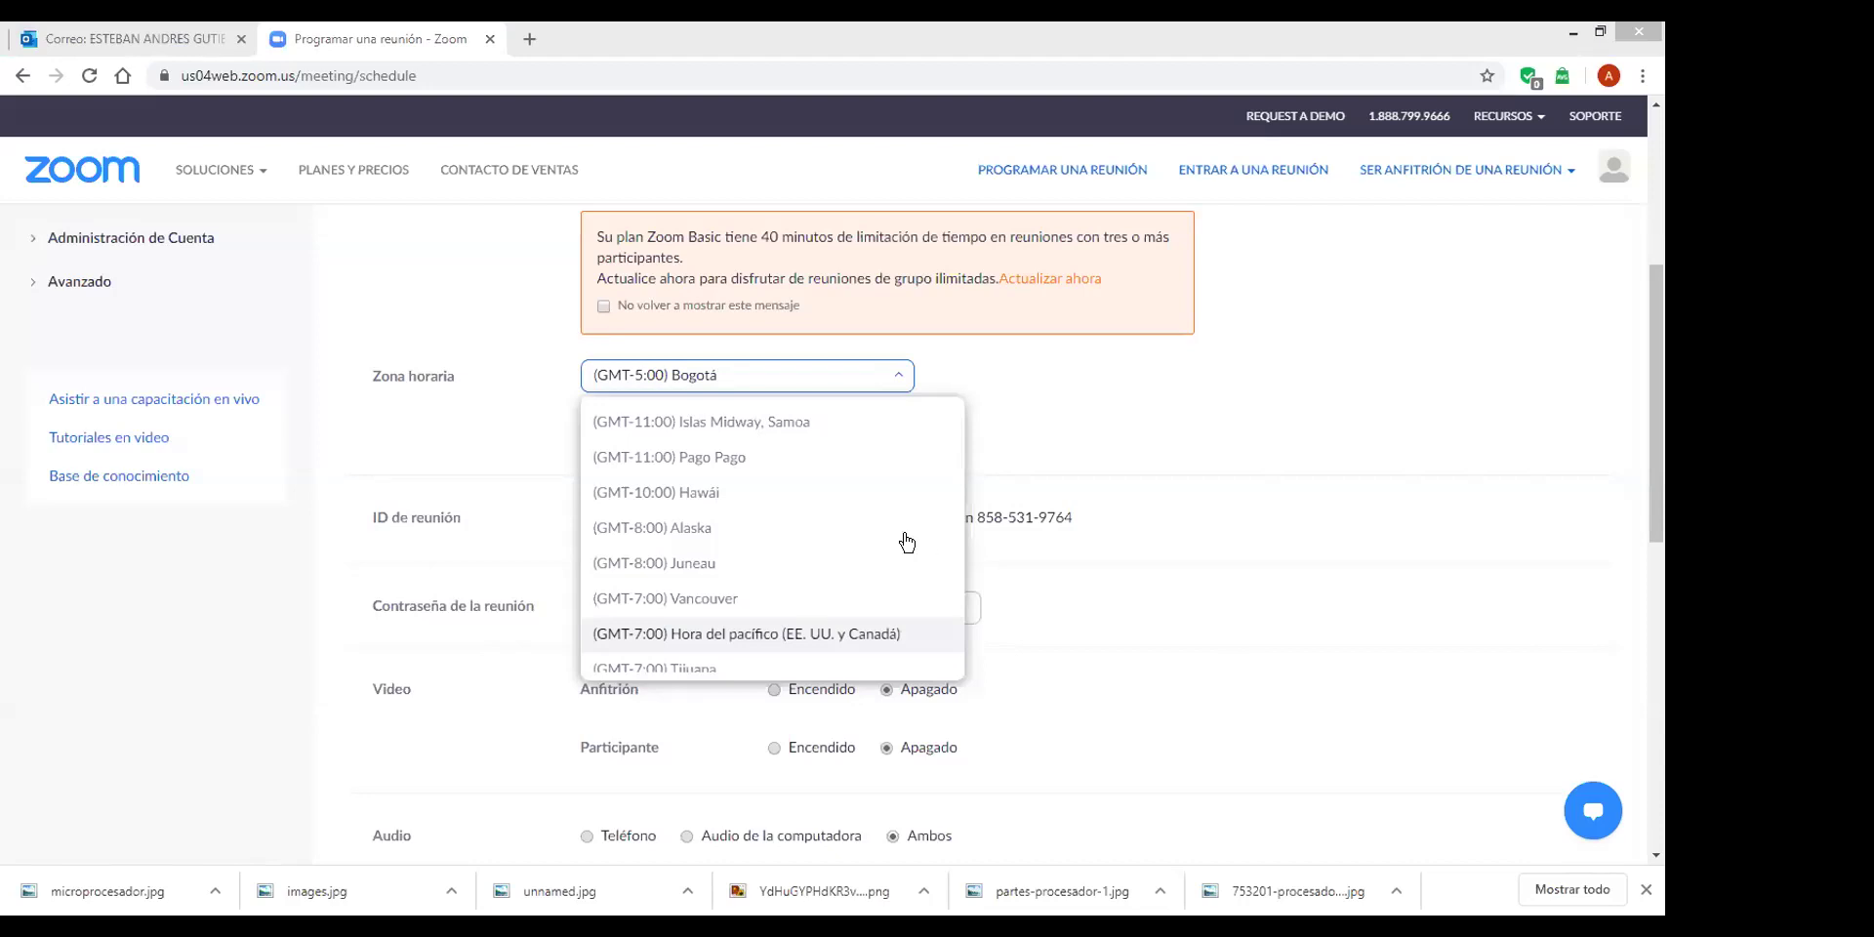
click(742, 367)
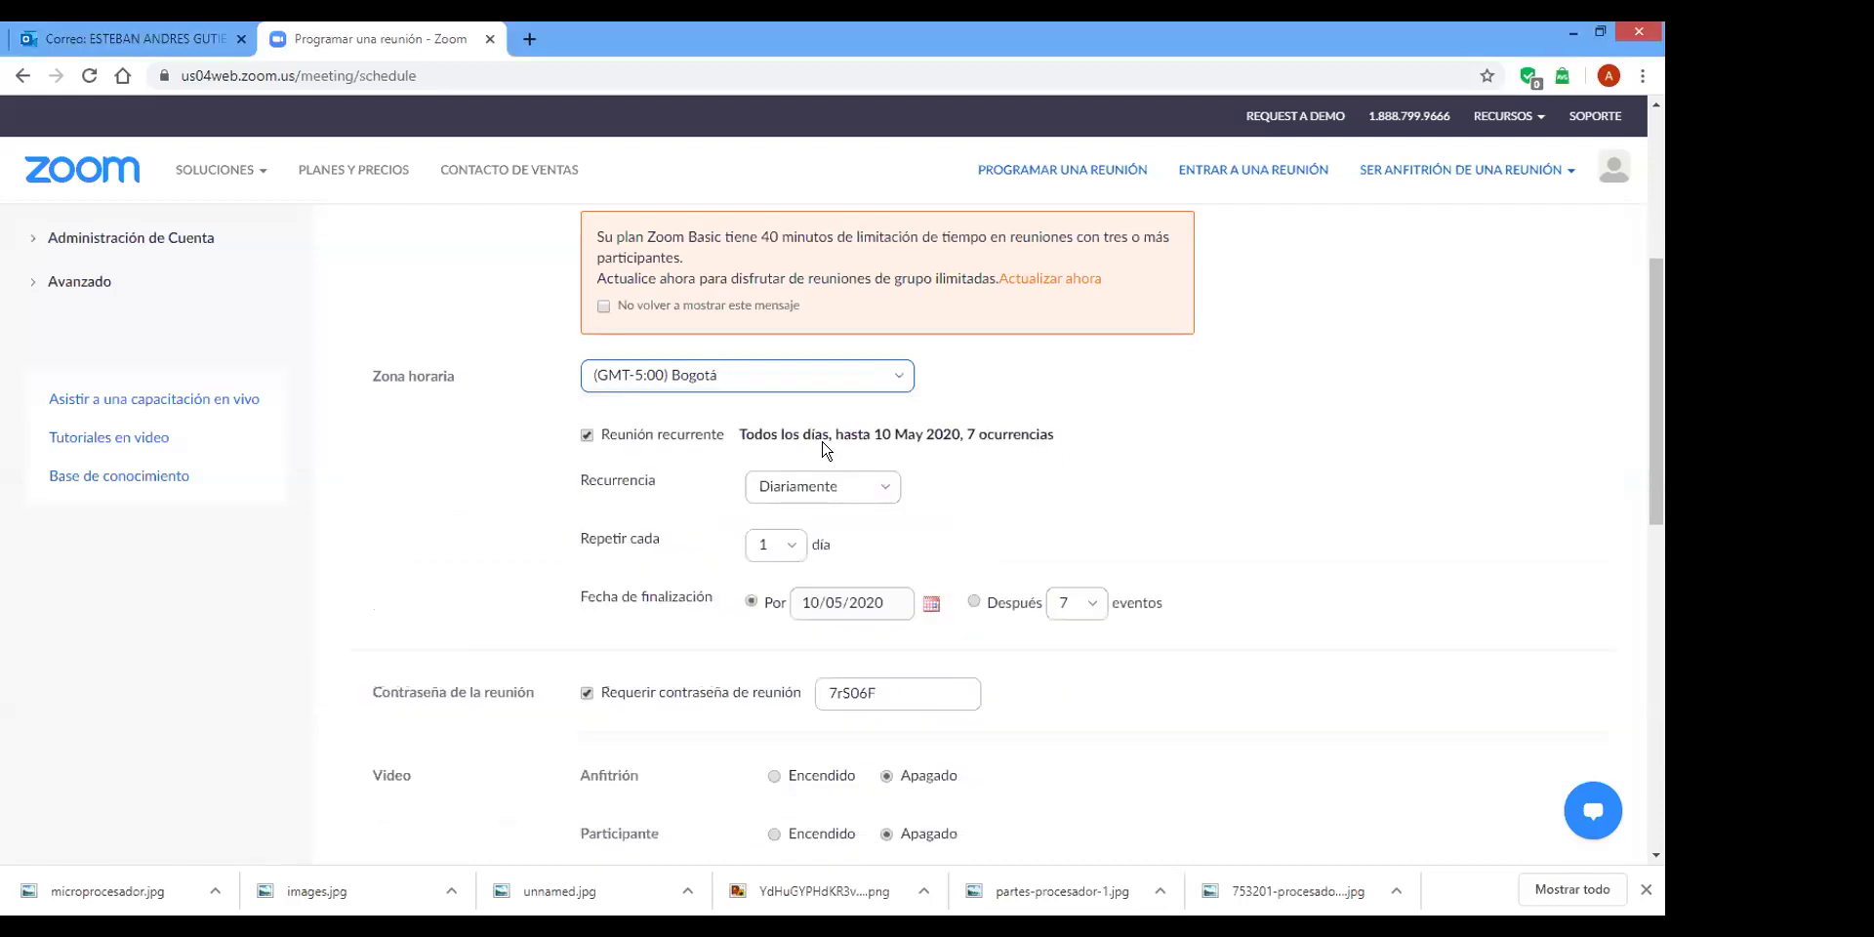
Set the daily recurrence to repeat every 4 days.
click(859, 488)
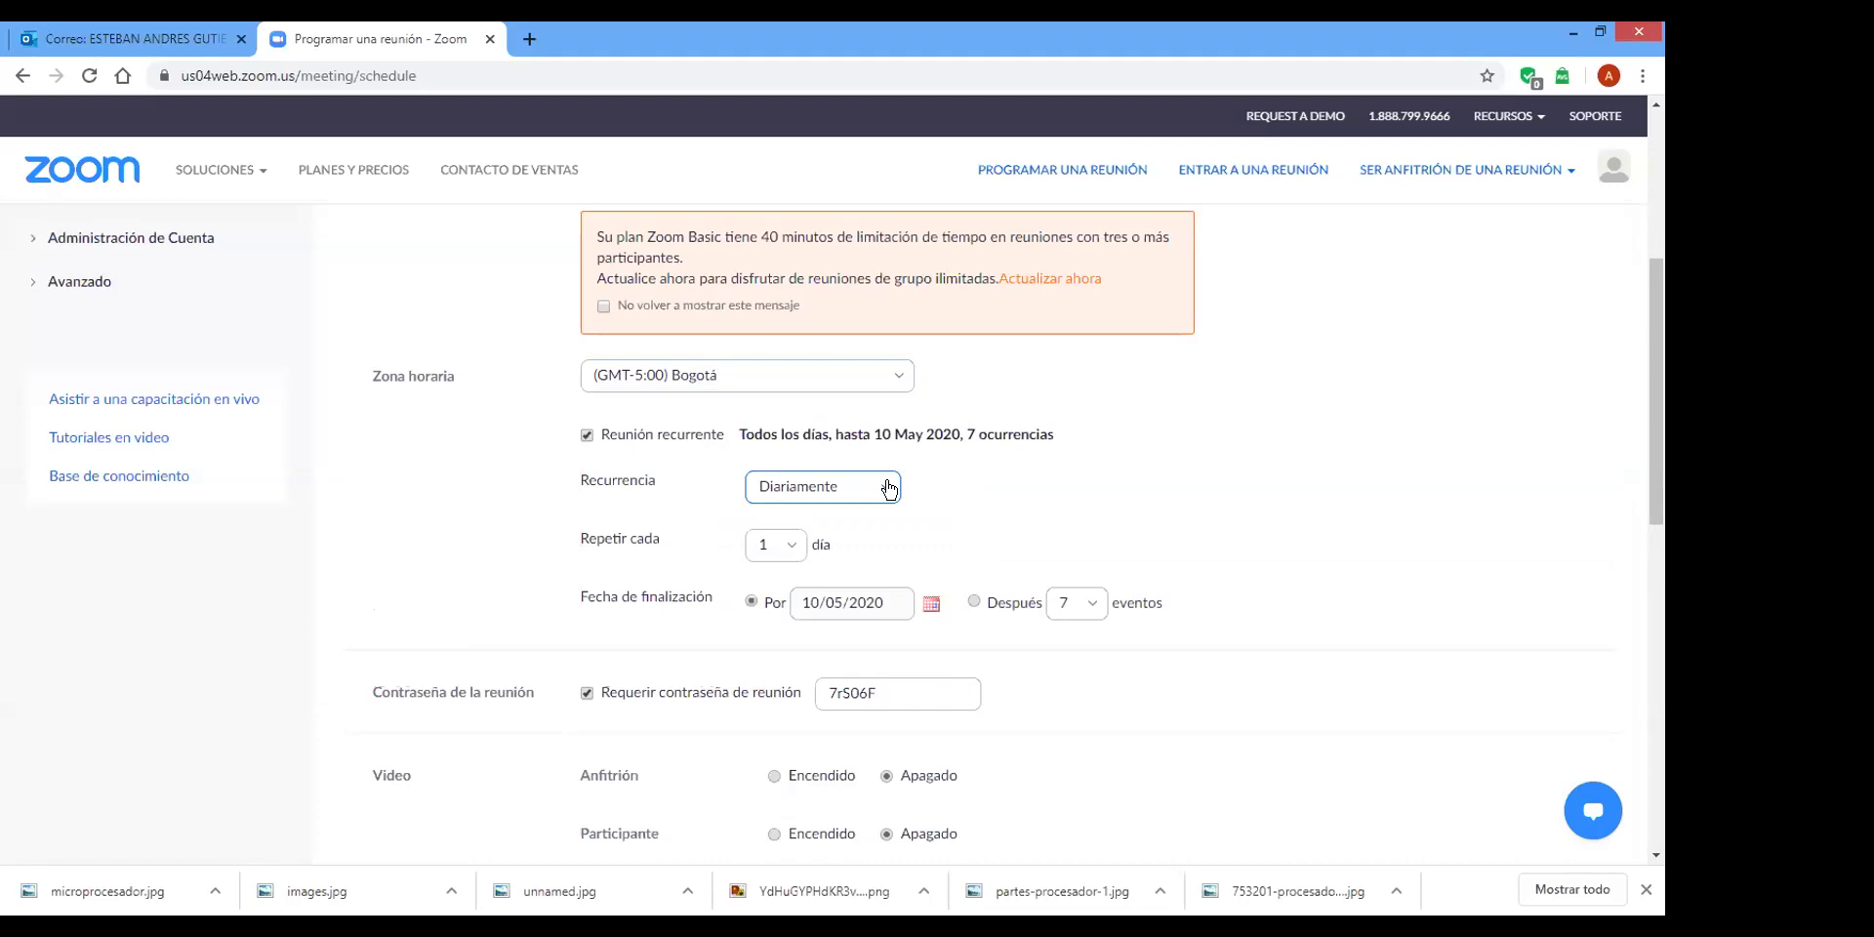
click(784, 552)
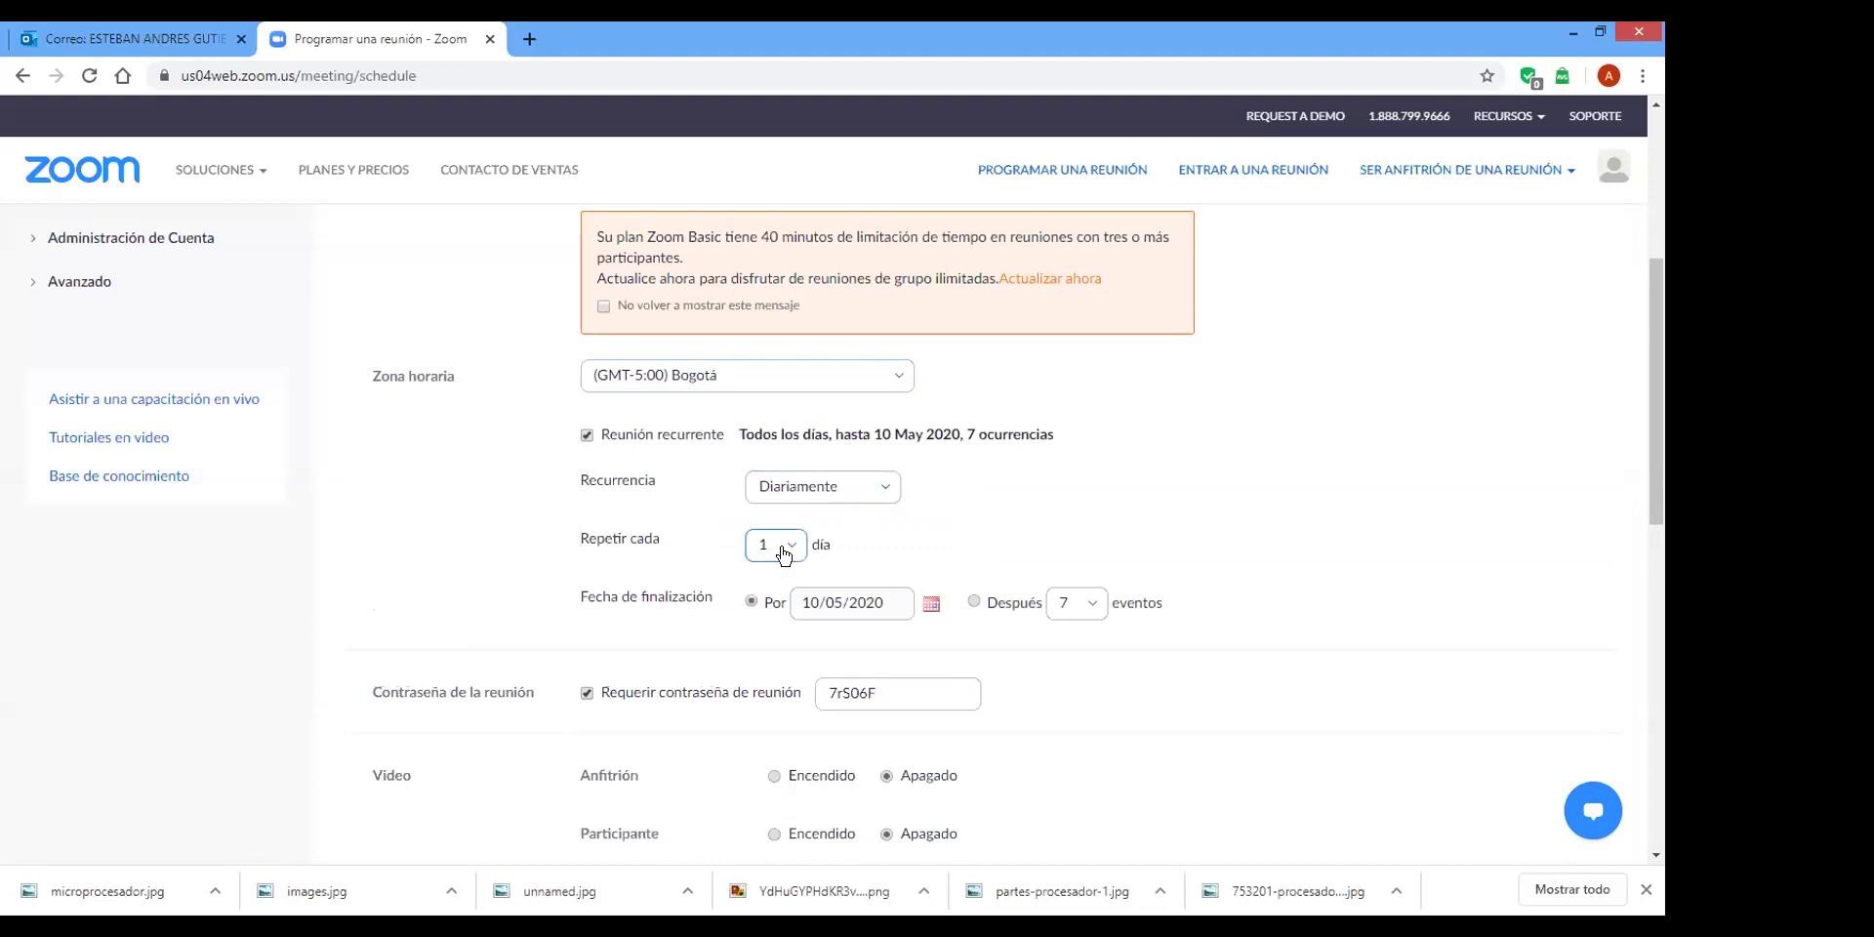
click(784, 552)
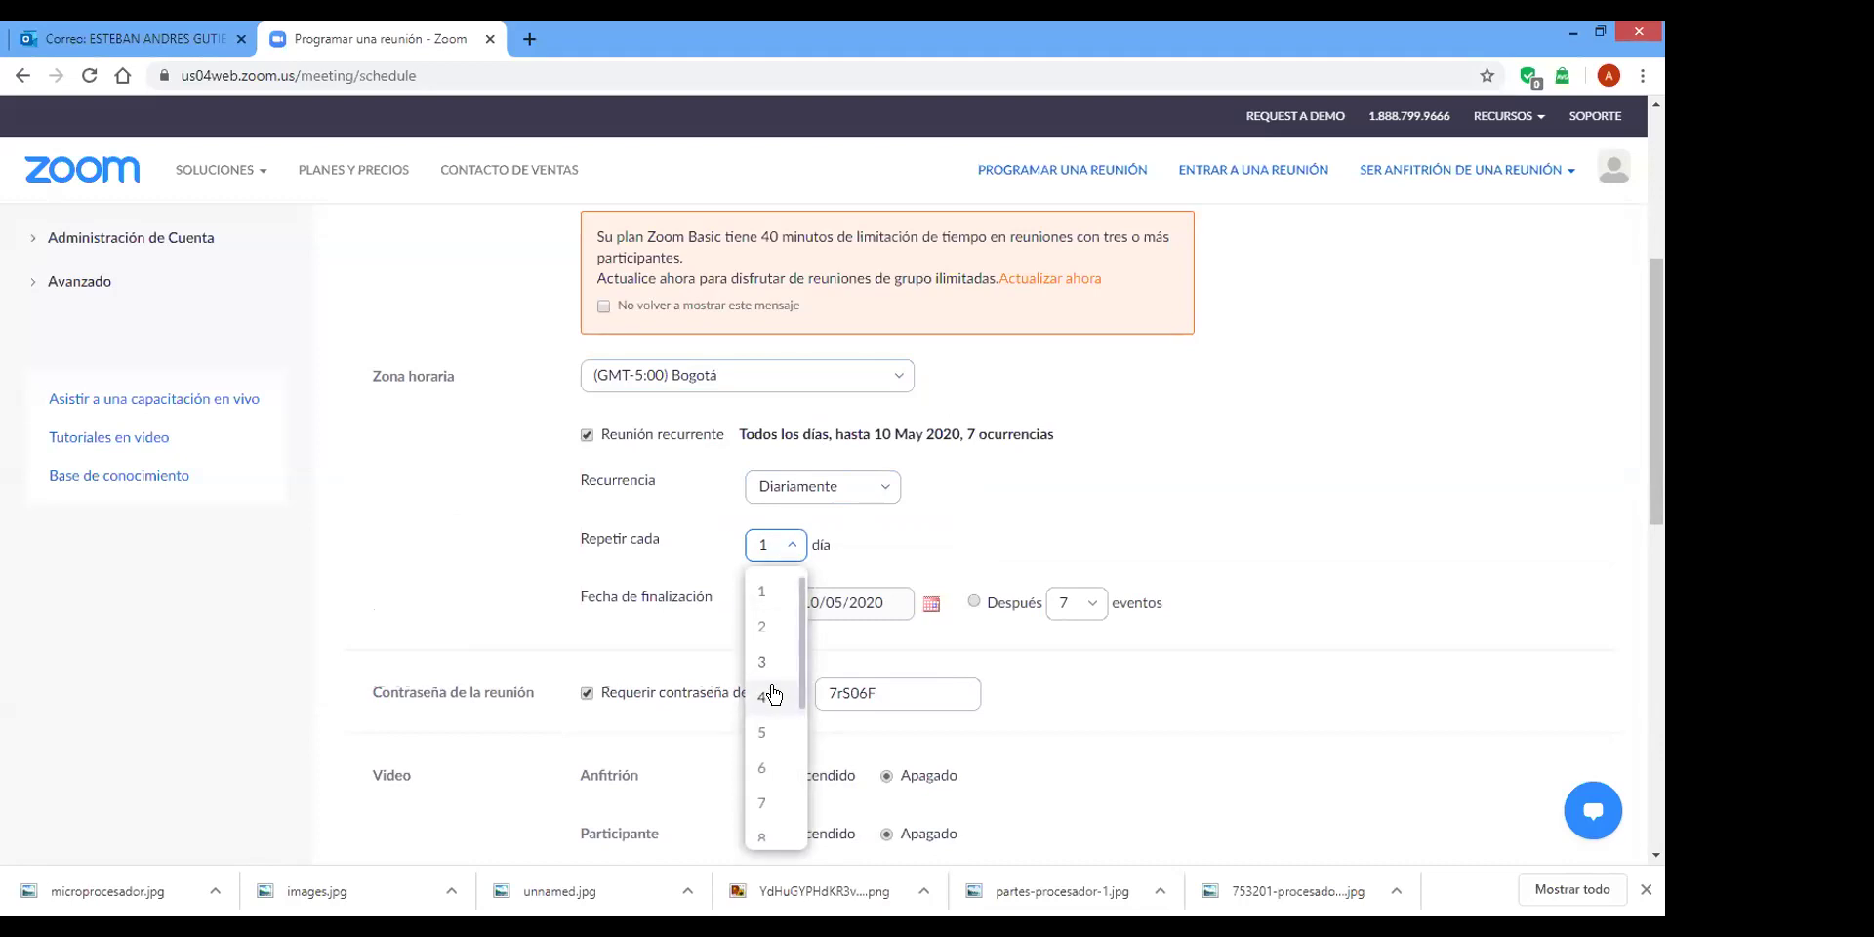
click(766, 696)
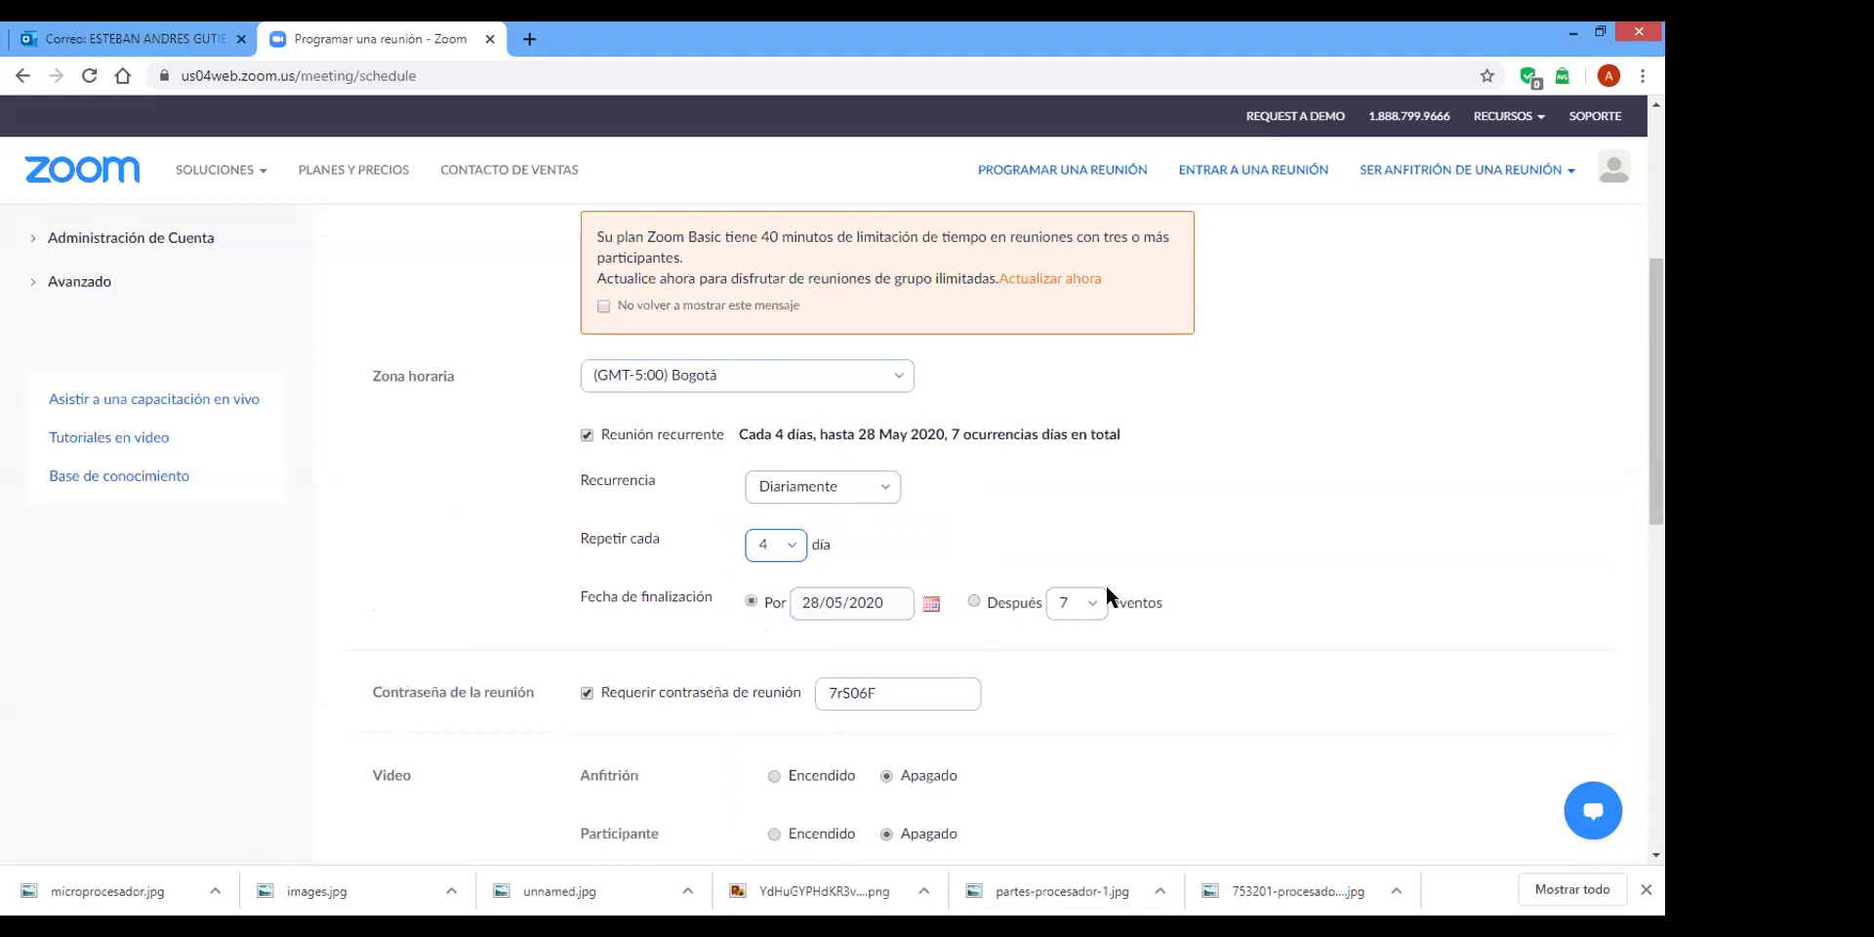
Check the end date and 7 occurrences, then switch recurrence off for a single session.
click(930, 607)
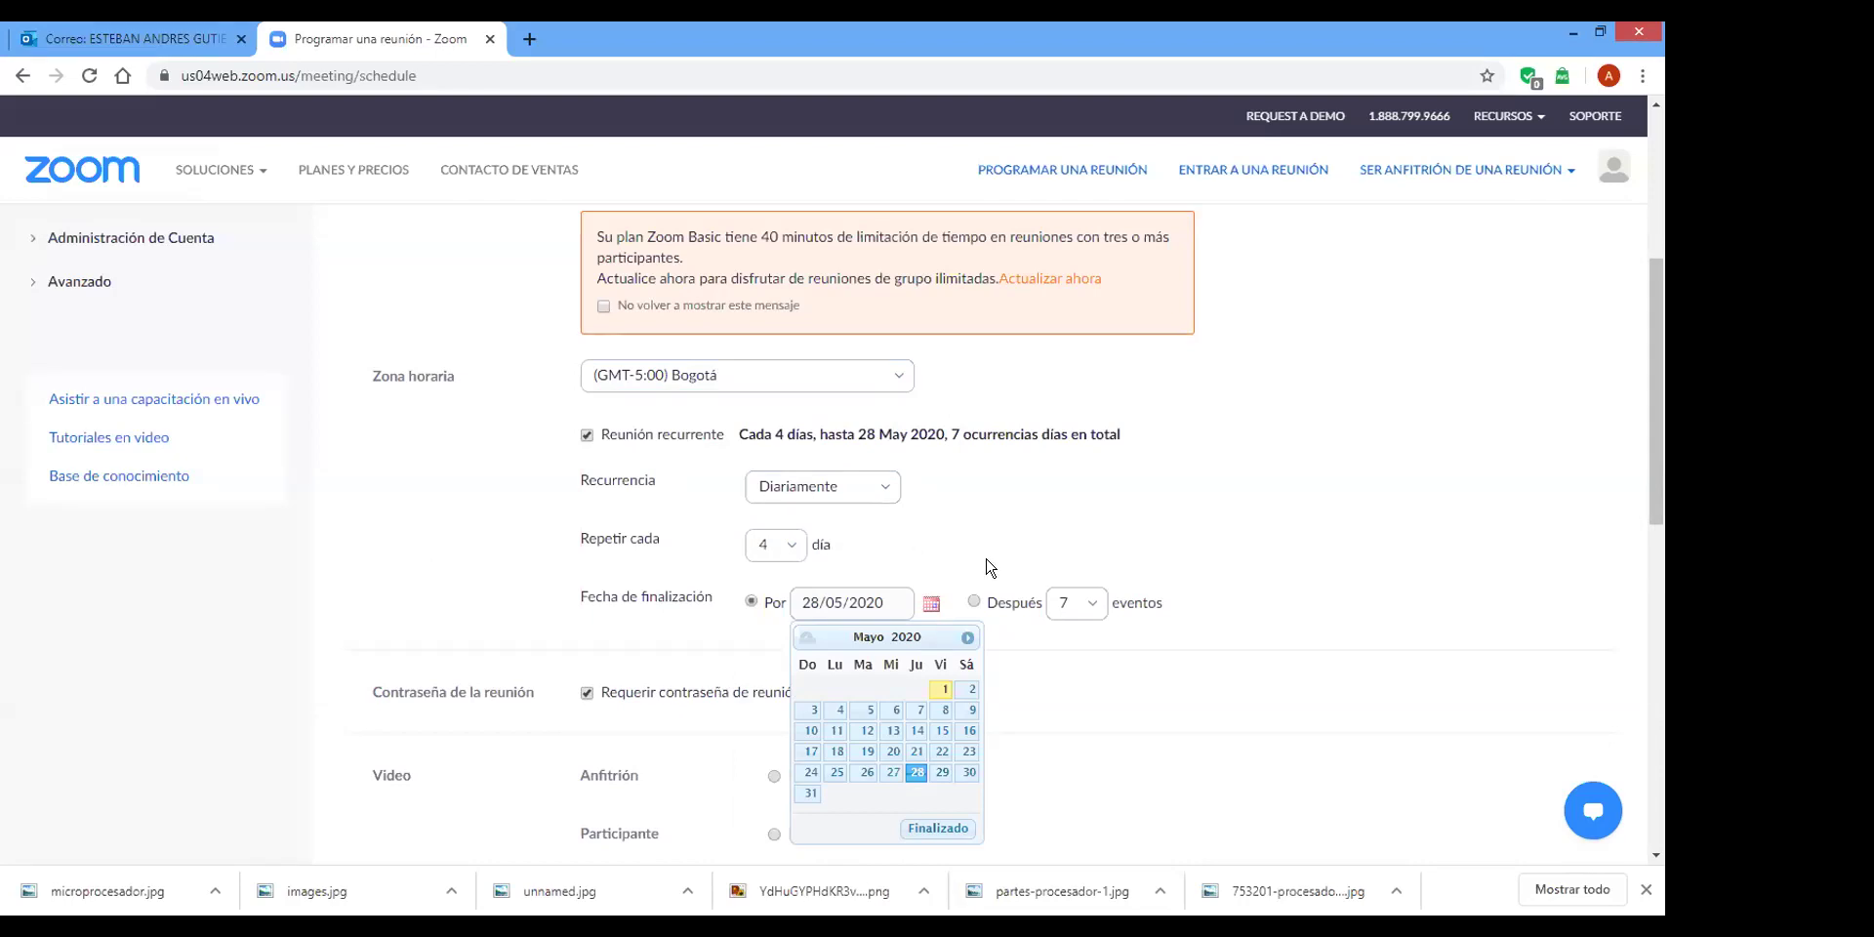
key(Tab)
key(alt+Down)
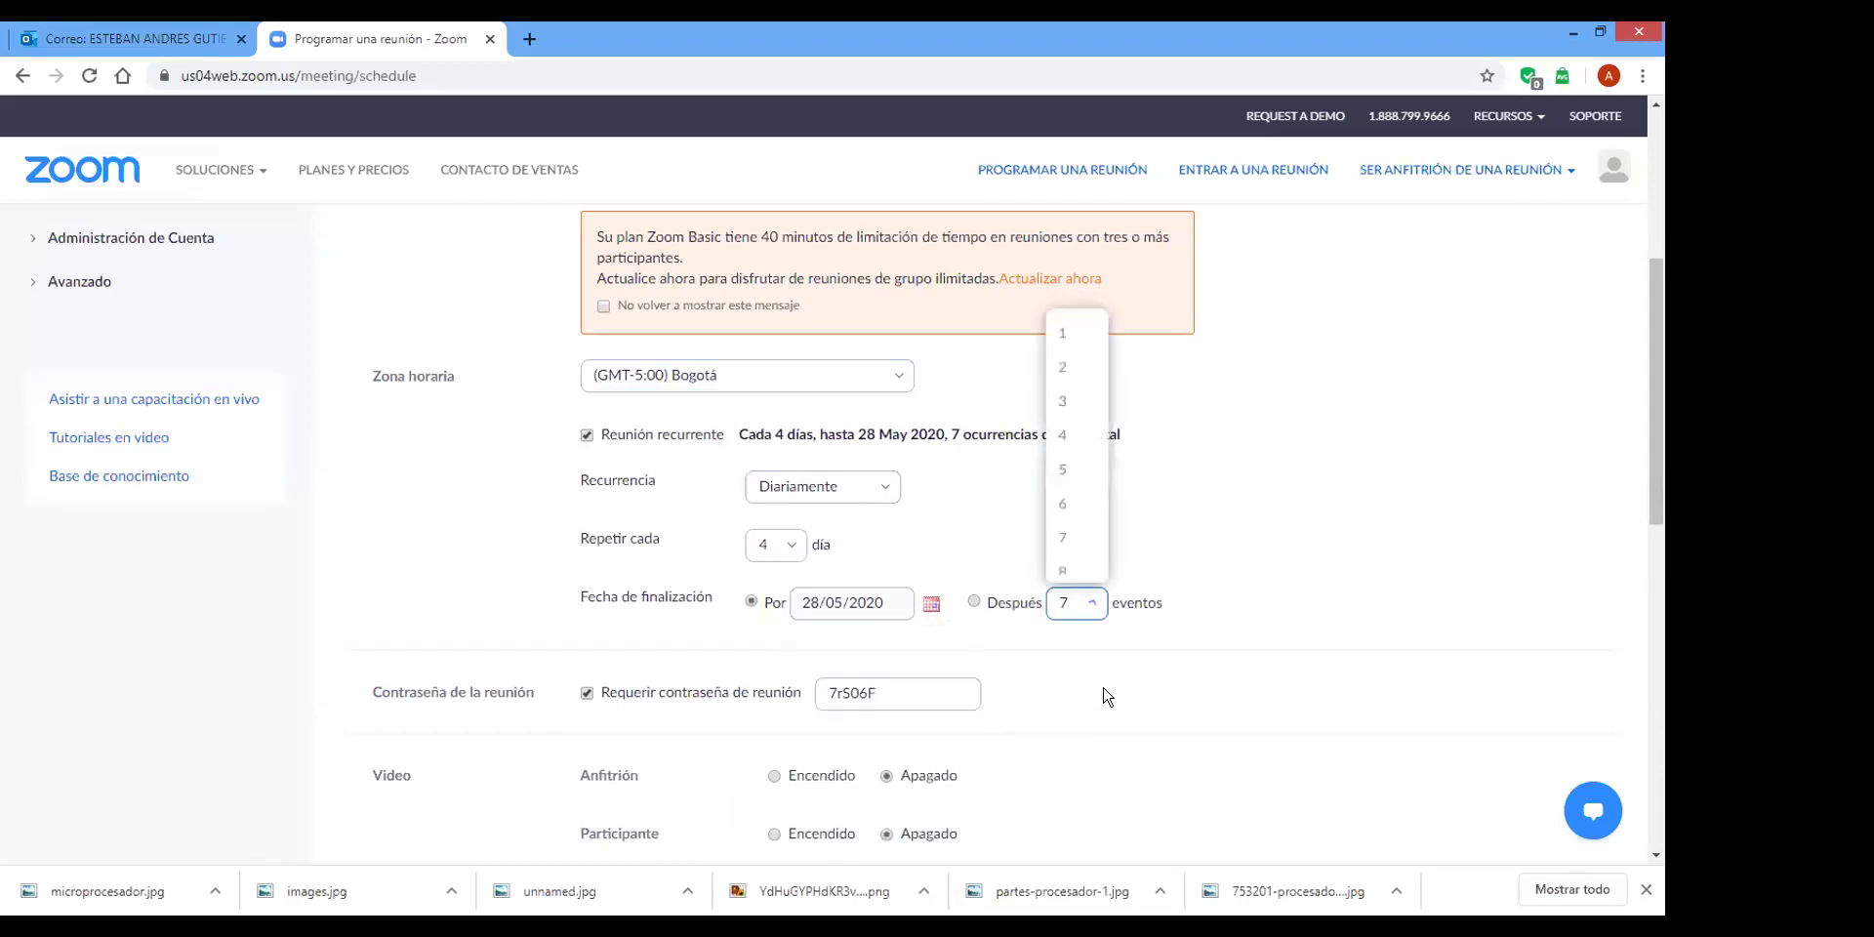
click(1203, 595)
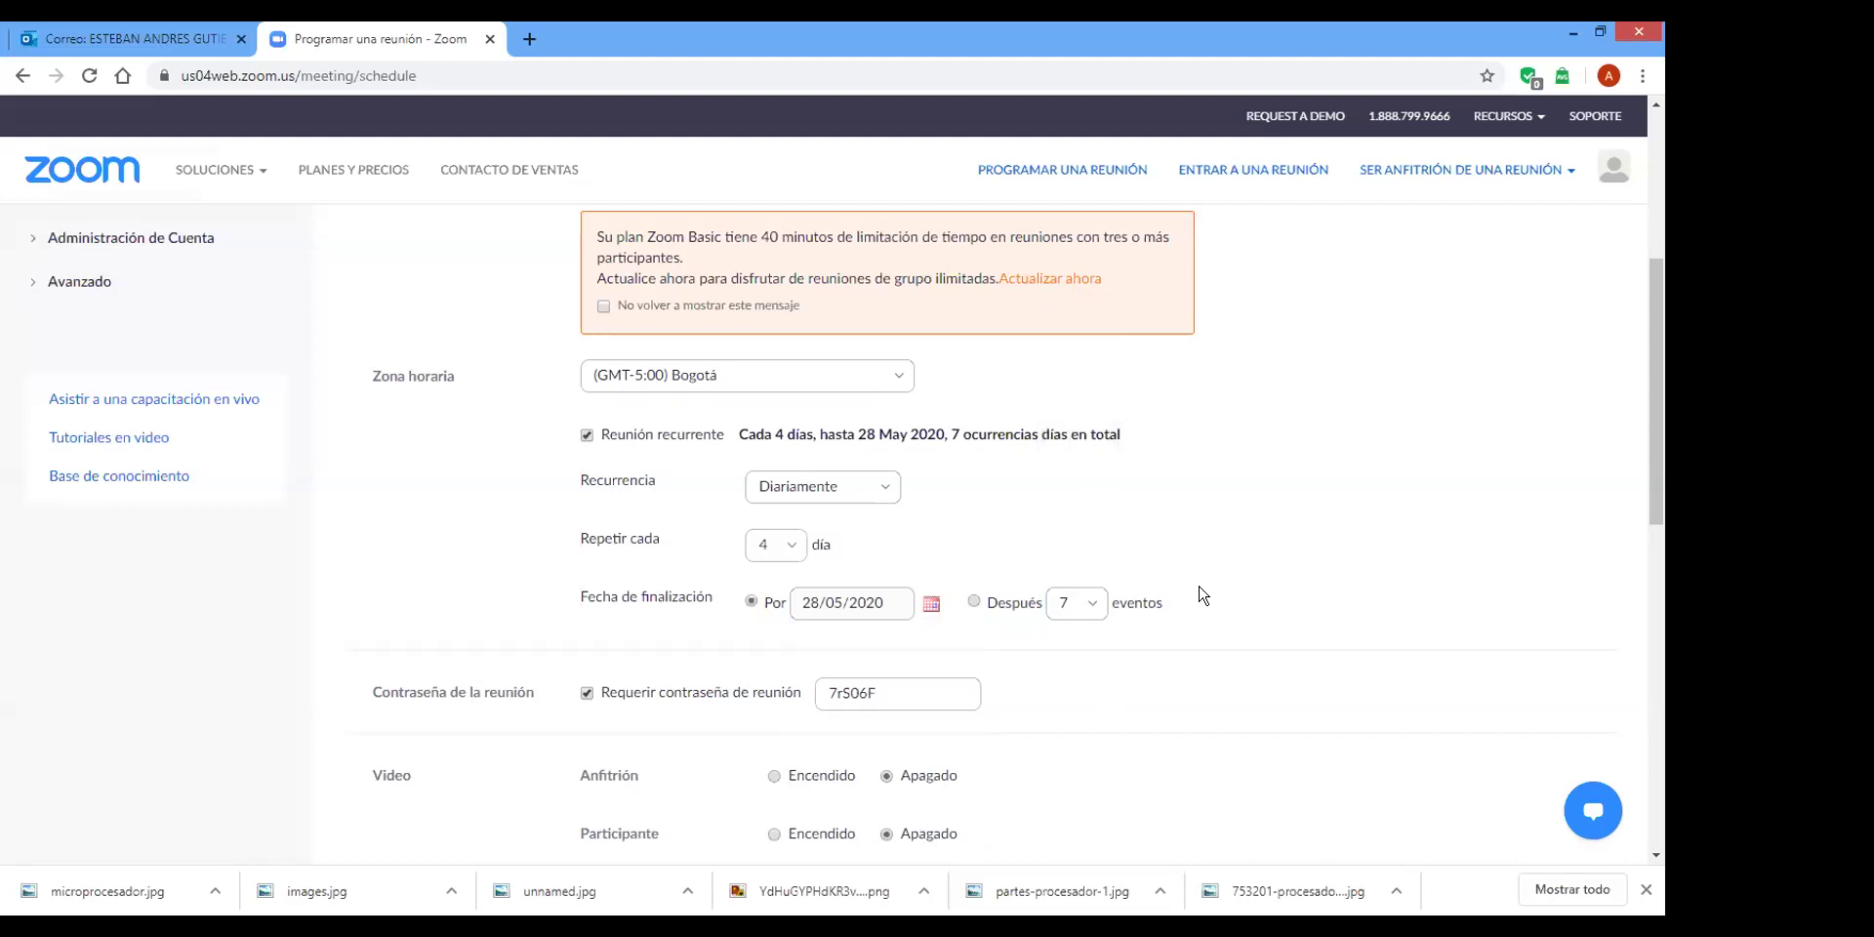
click(587, 434)
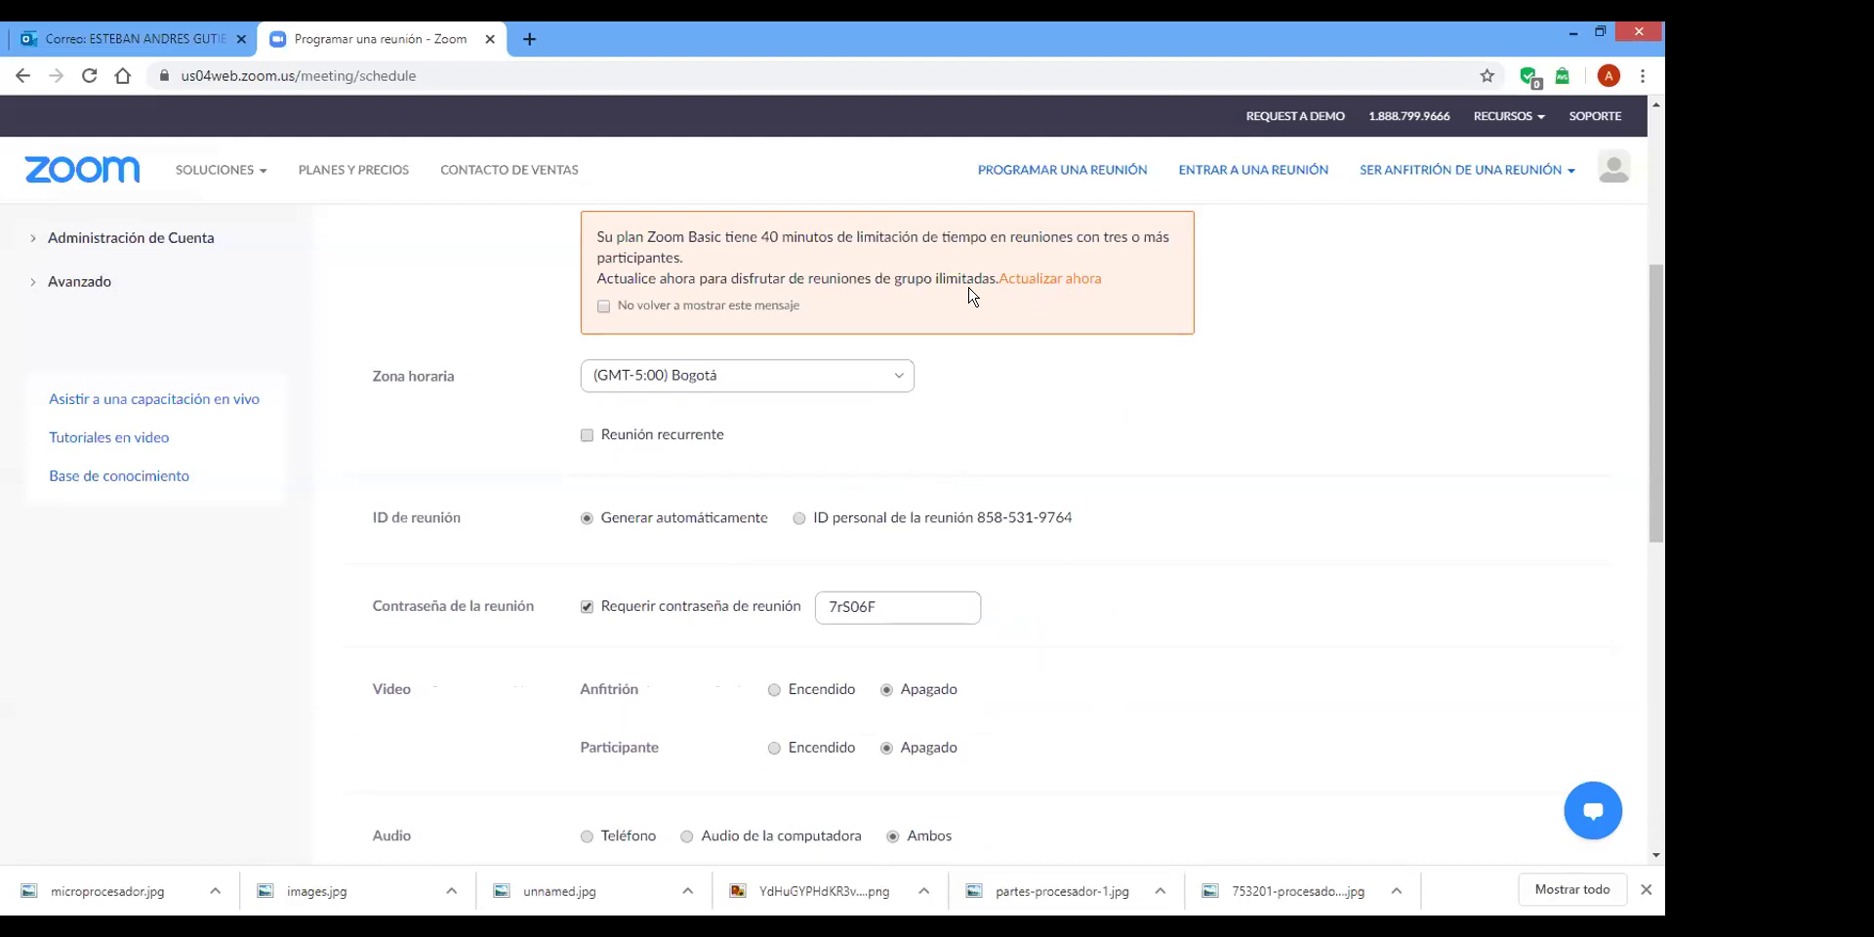
scroll(705, 328, up, 3)
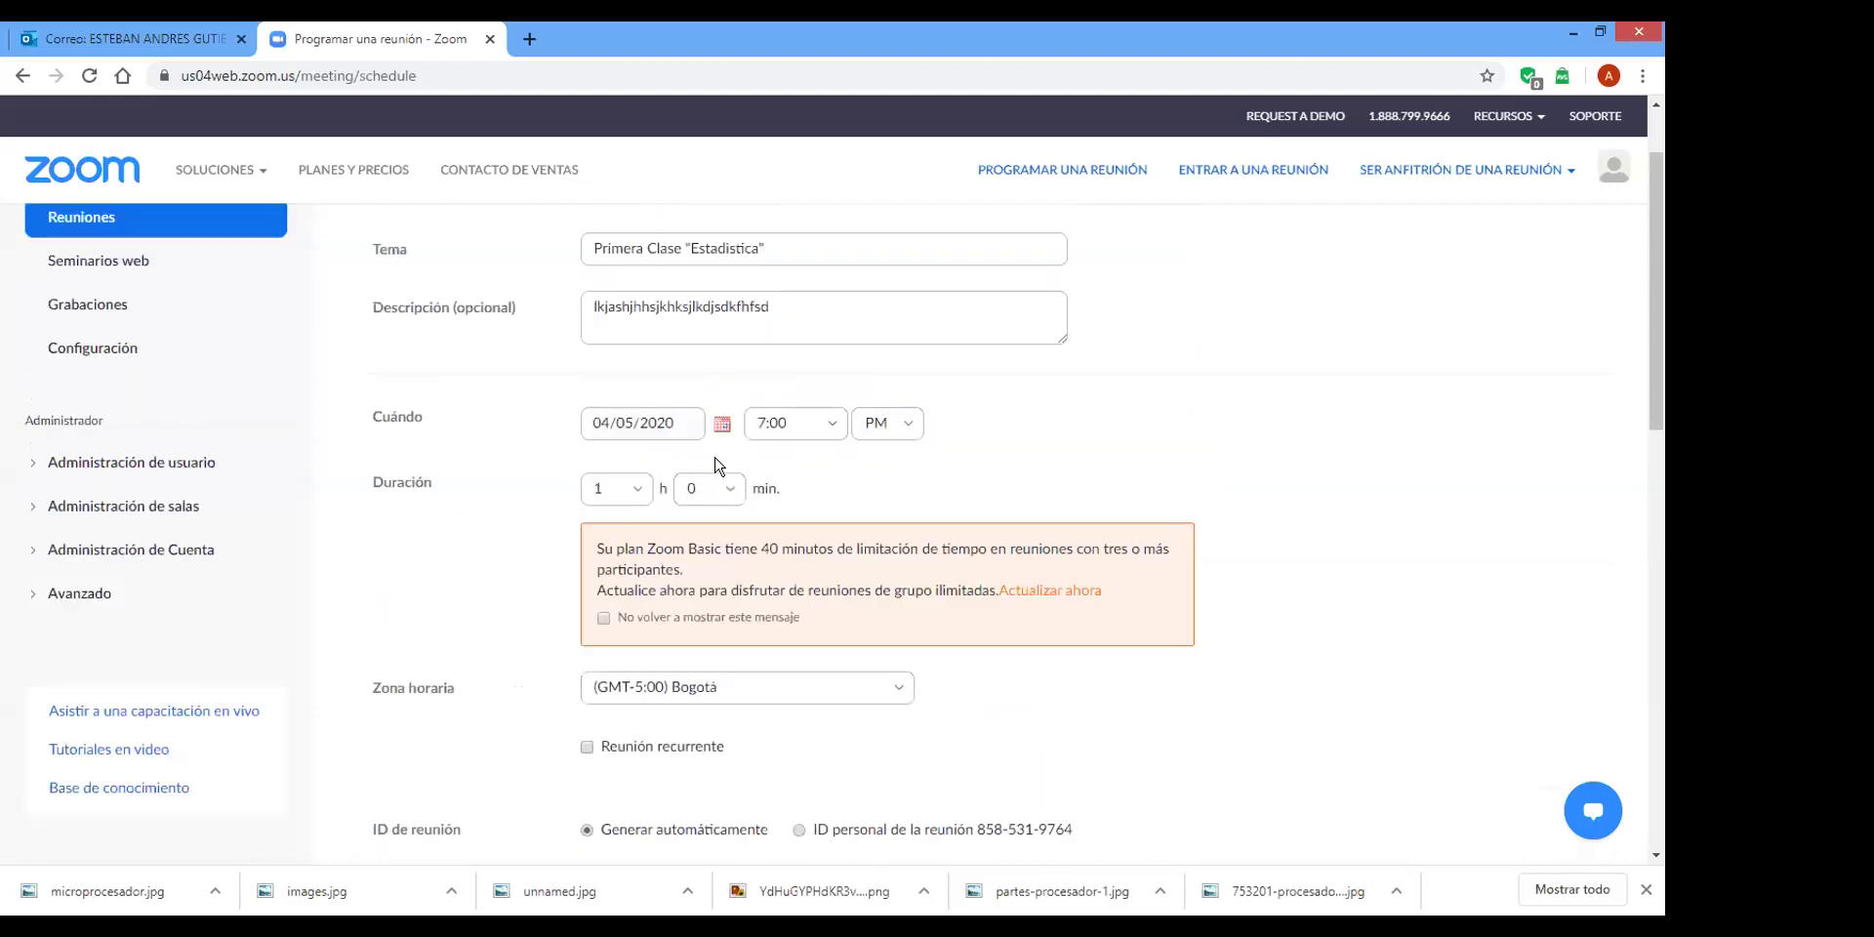
scroll(715, 466, down, 2)
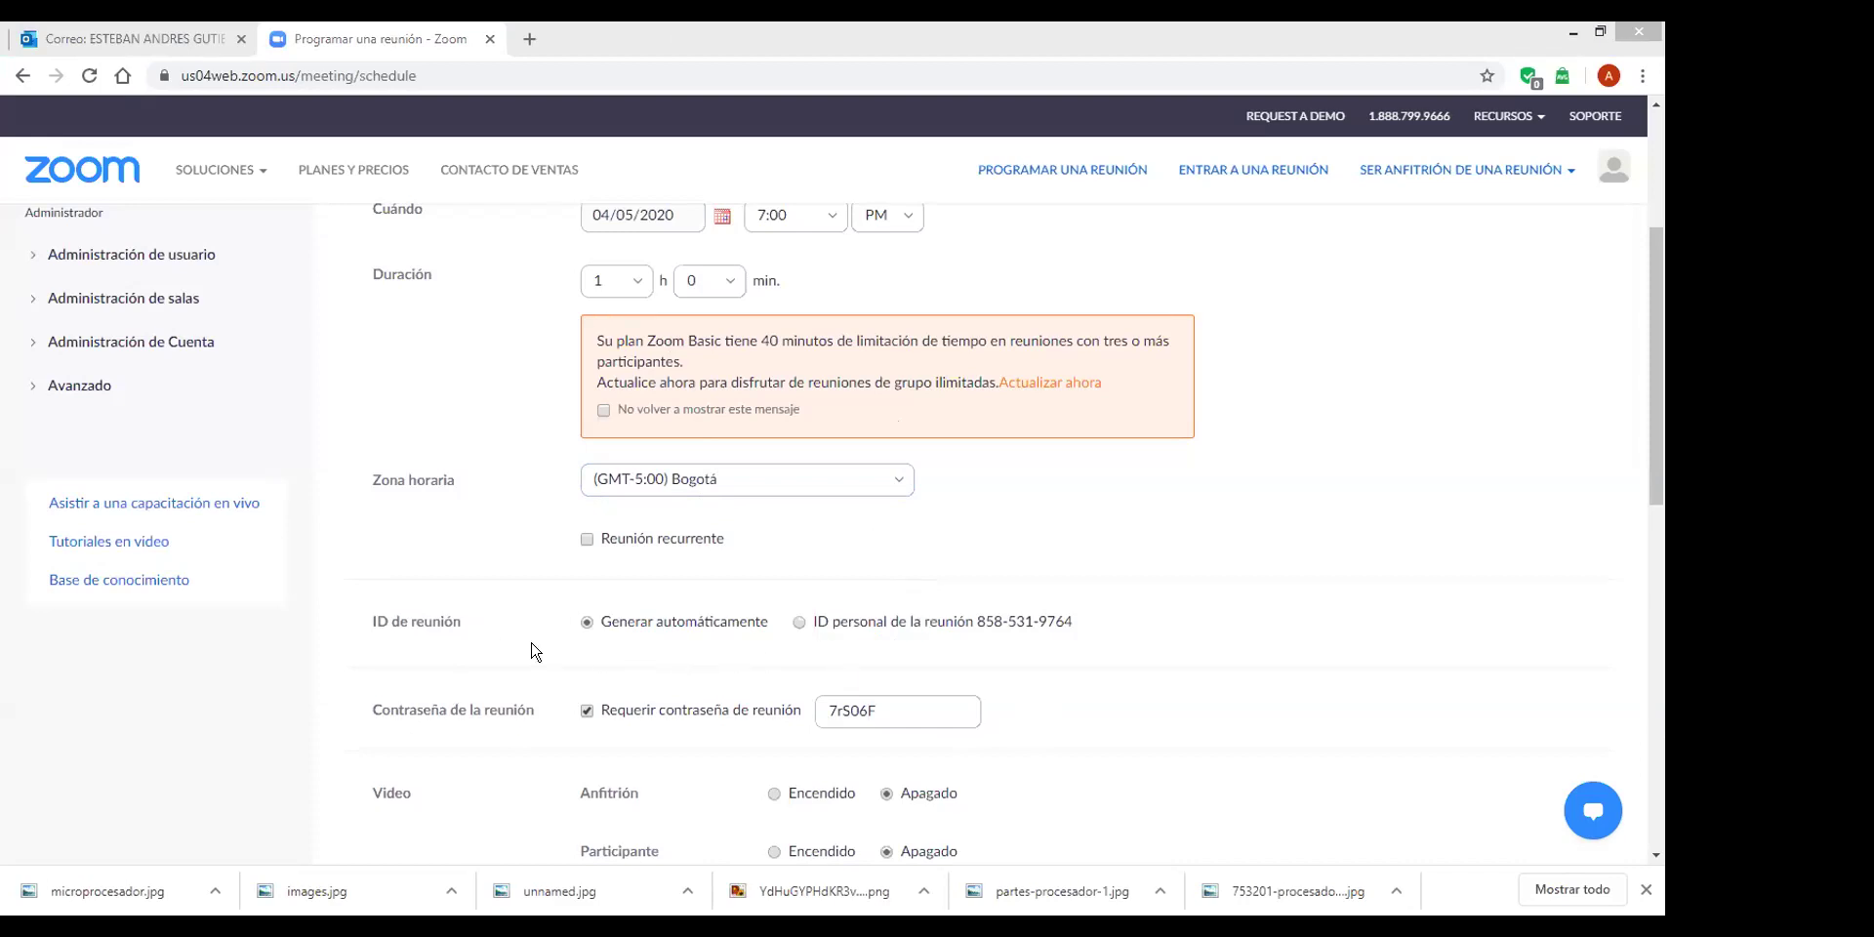
scroll(1660, 429, down, 1)
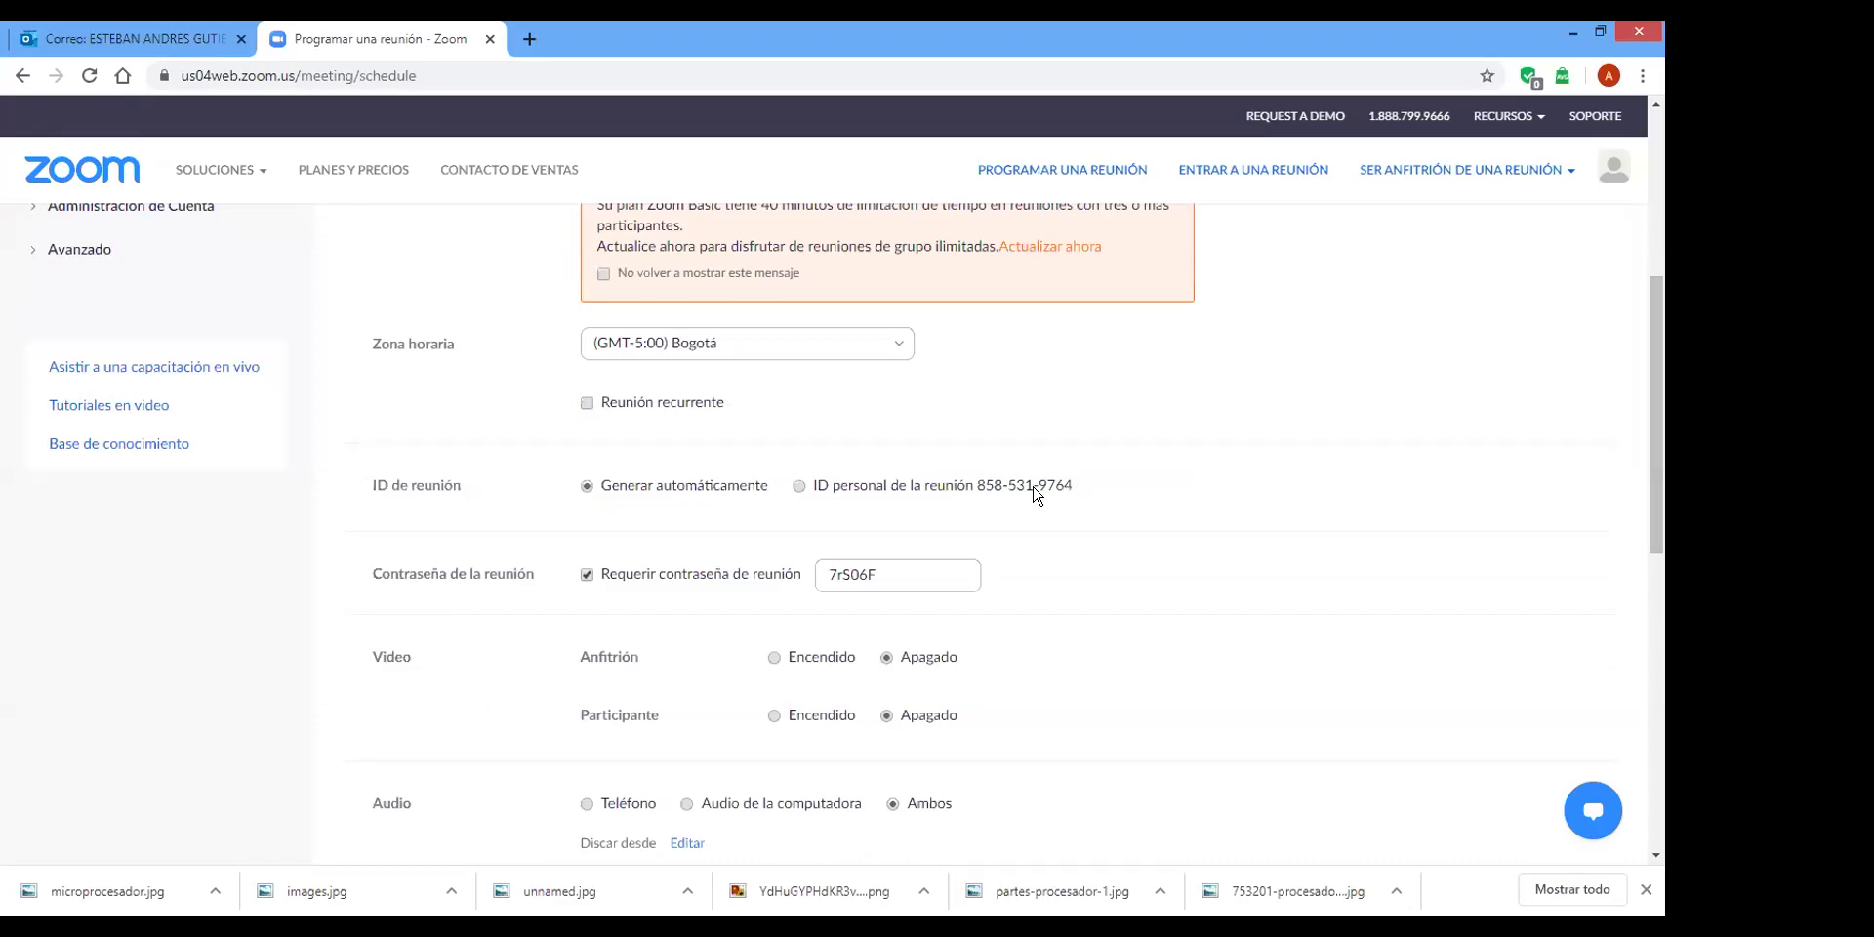
double_click(979, 494)
Untick Requerir contraseña de reunión and highlight the auto-generated meeting ID option.
click(586, 574)
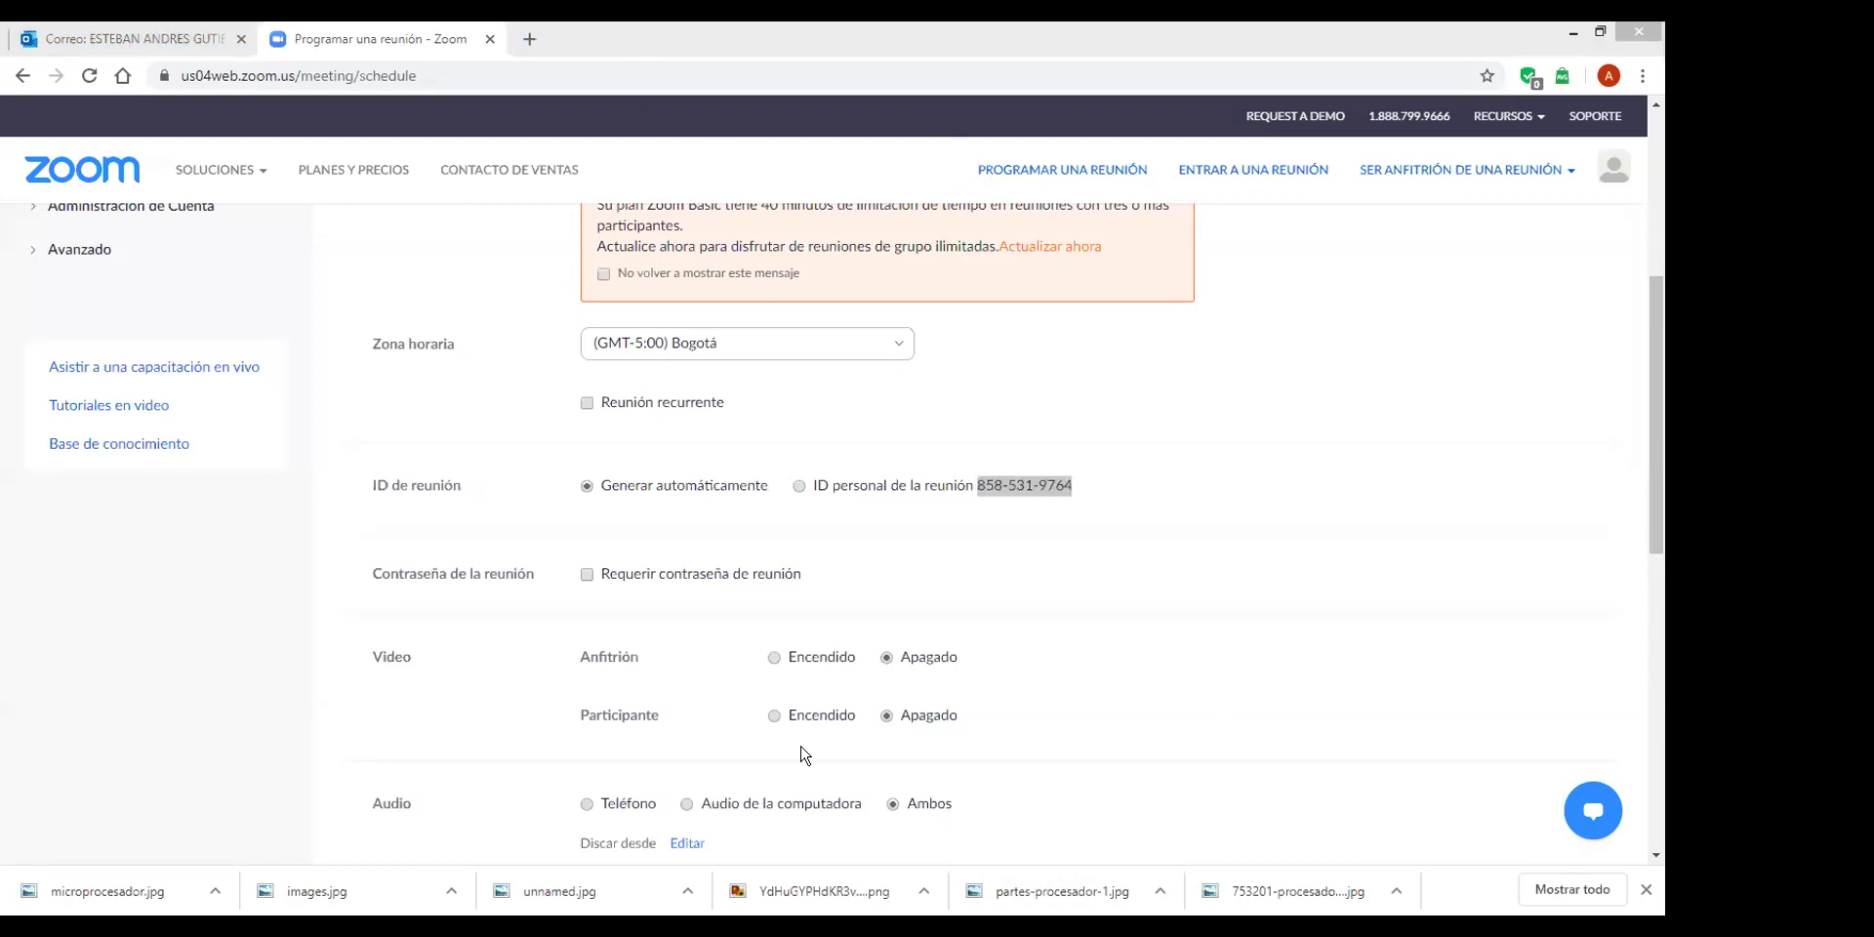
mouse_move(756, 454)
mouse_down()
mouse_move(624, 561)
mouse_move(734, 449)
mouse_move(785, 483)
mouse_up()
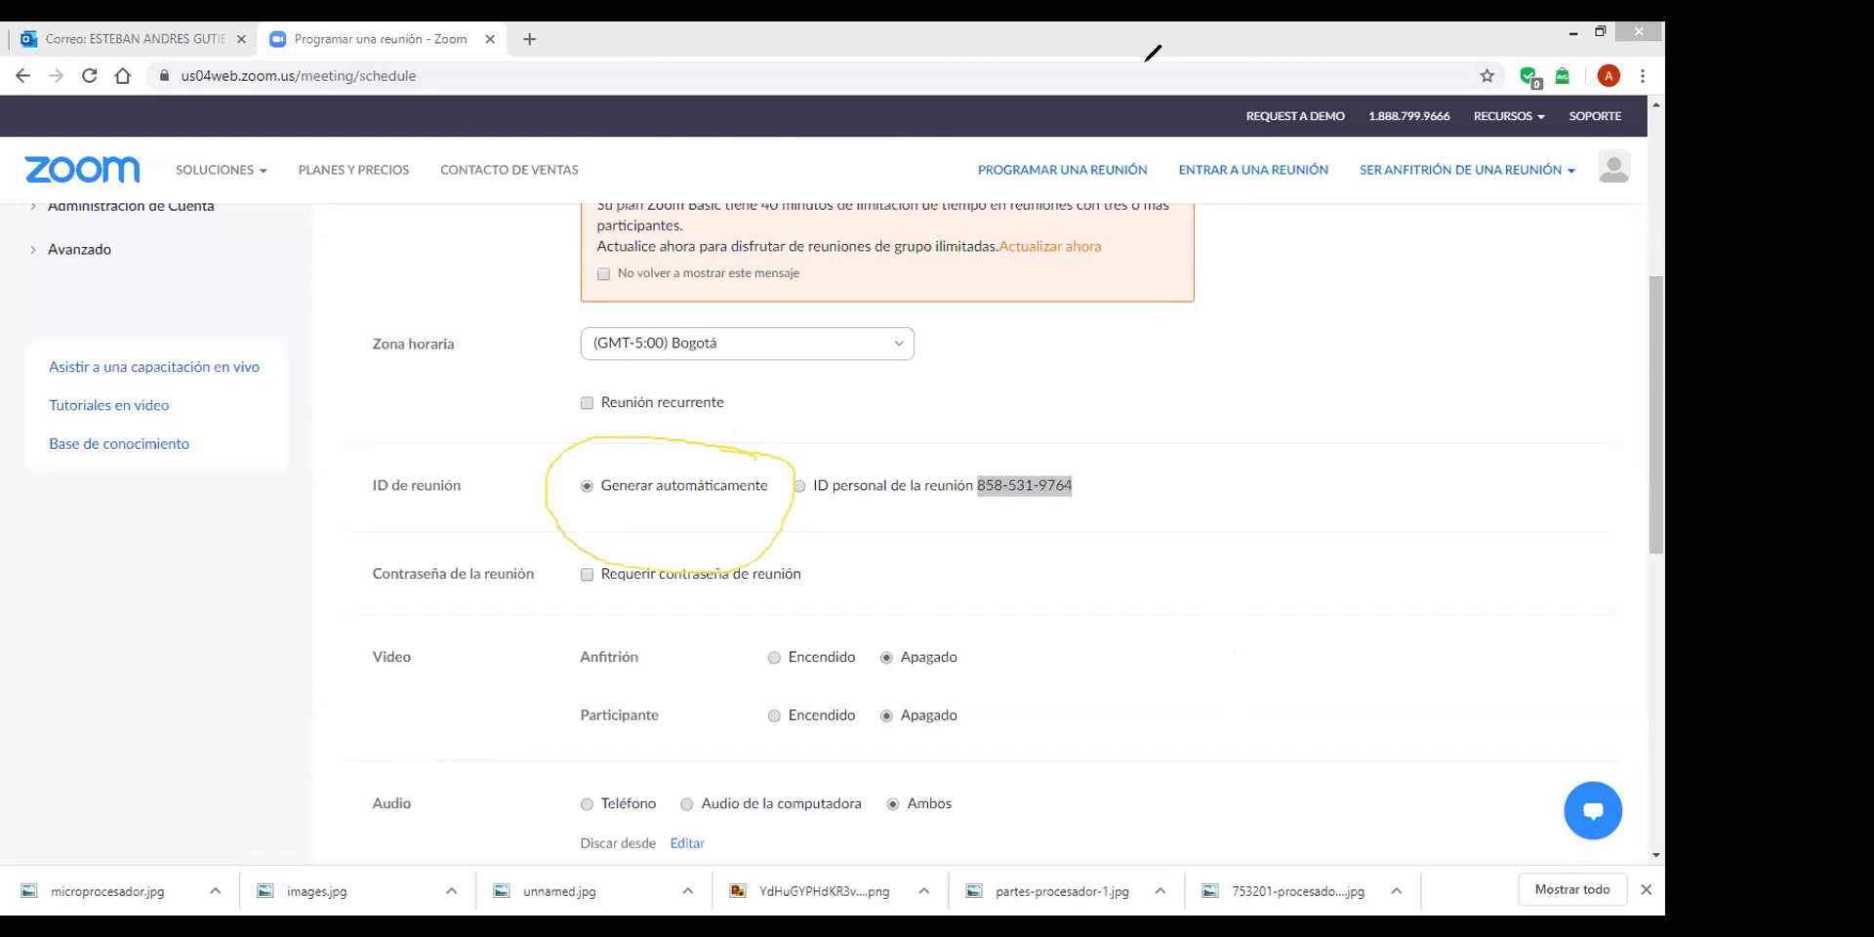
key(Escape)
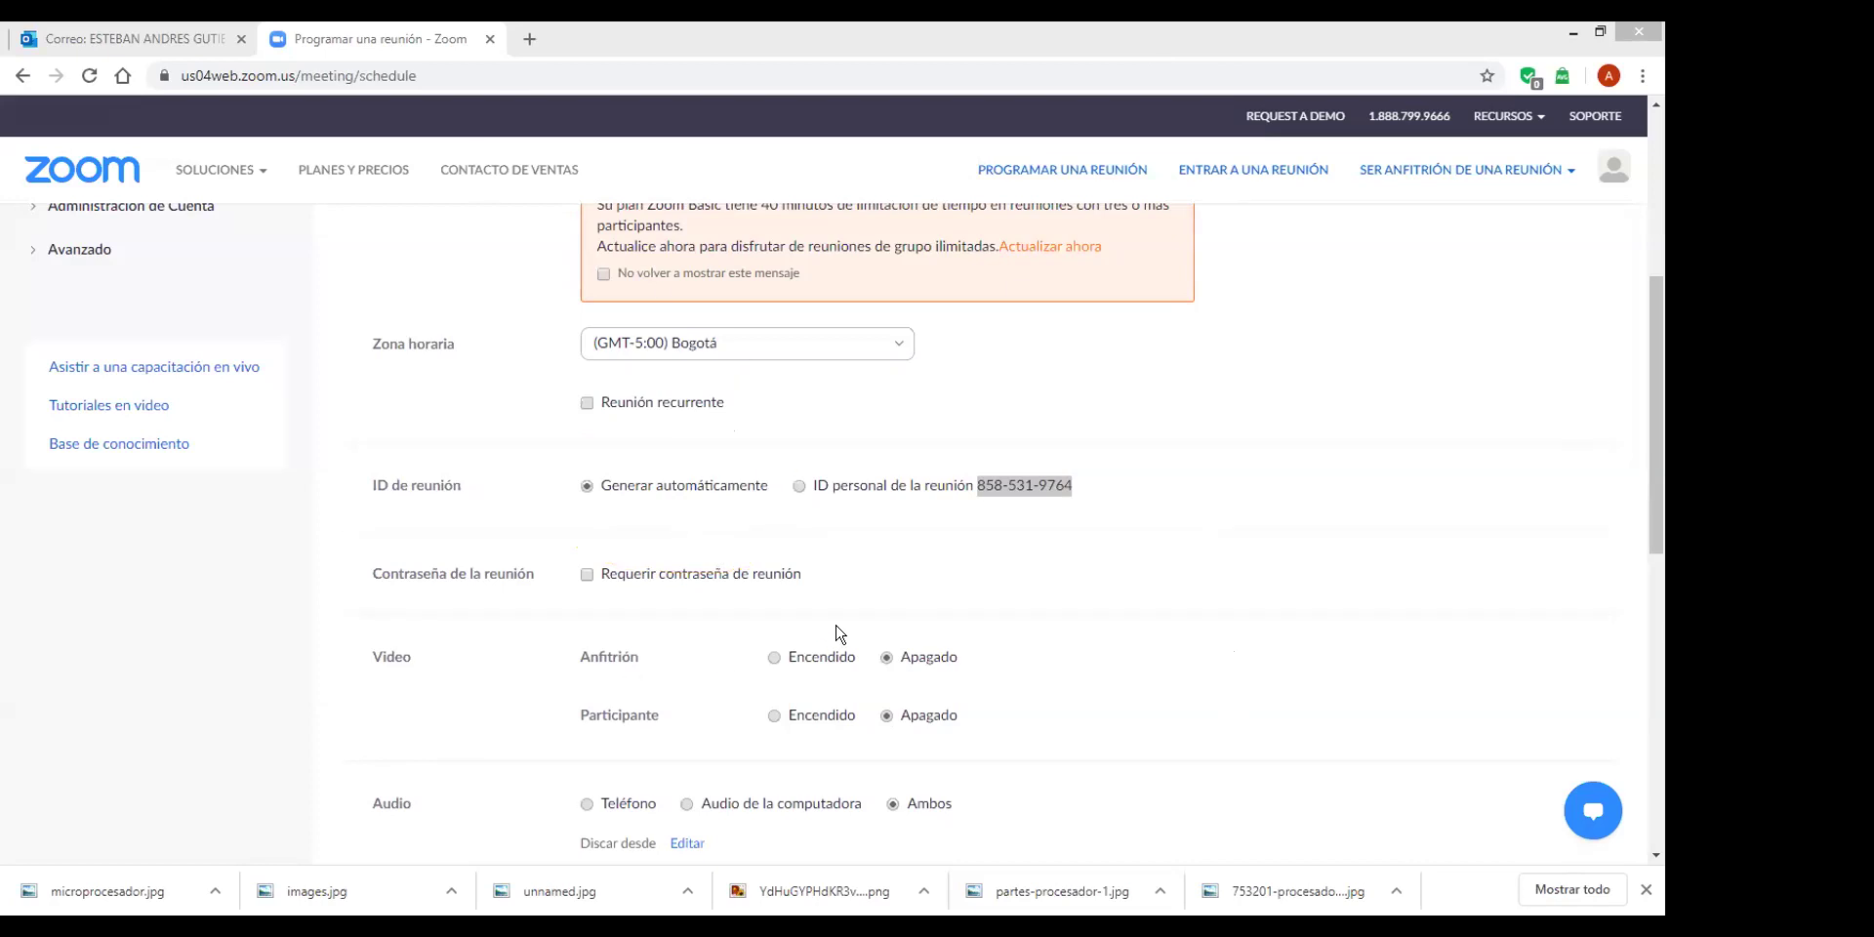
scroll(775, 490, down, 2)
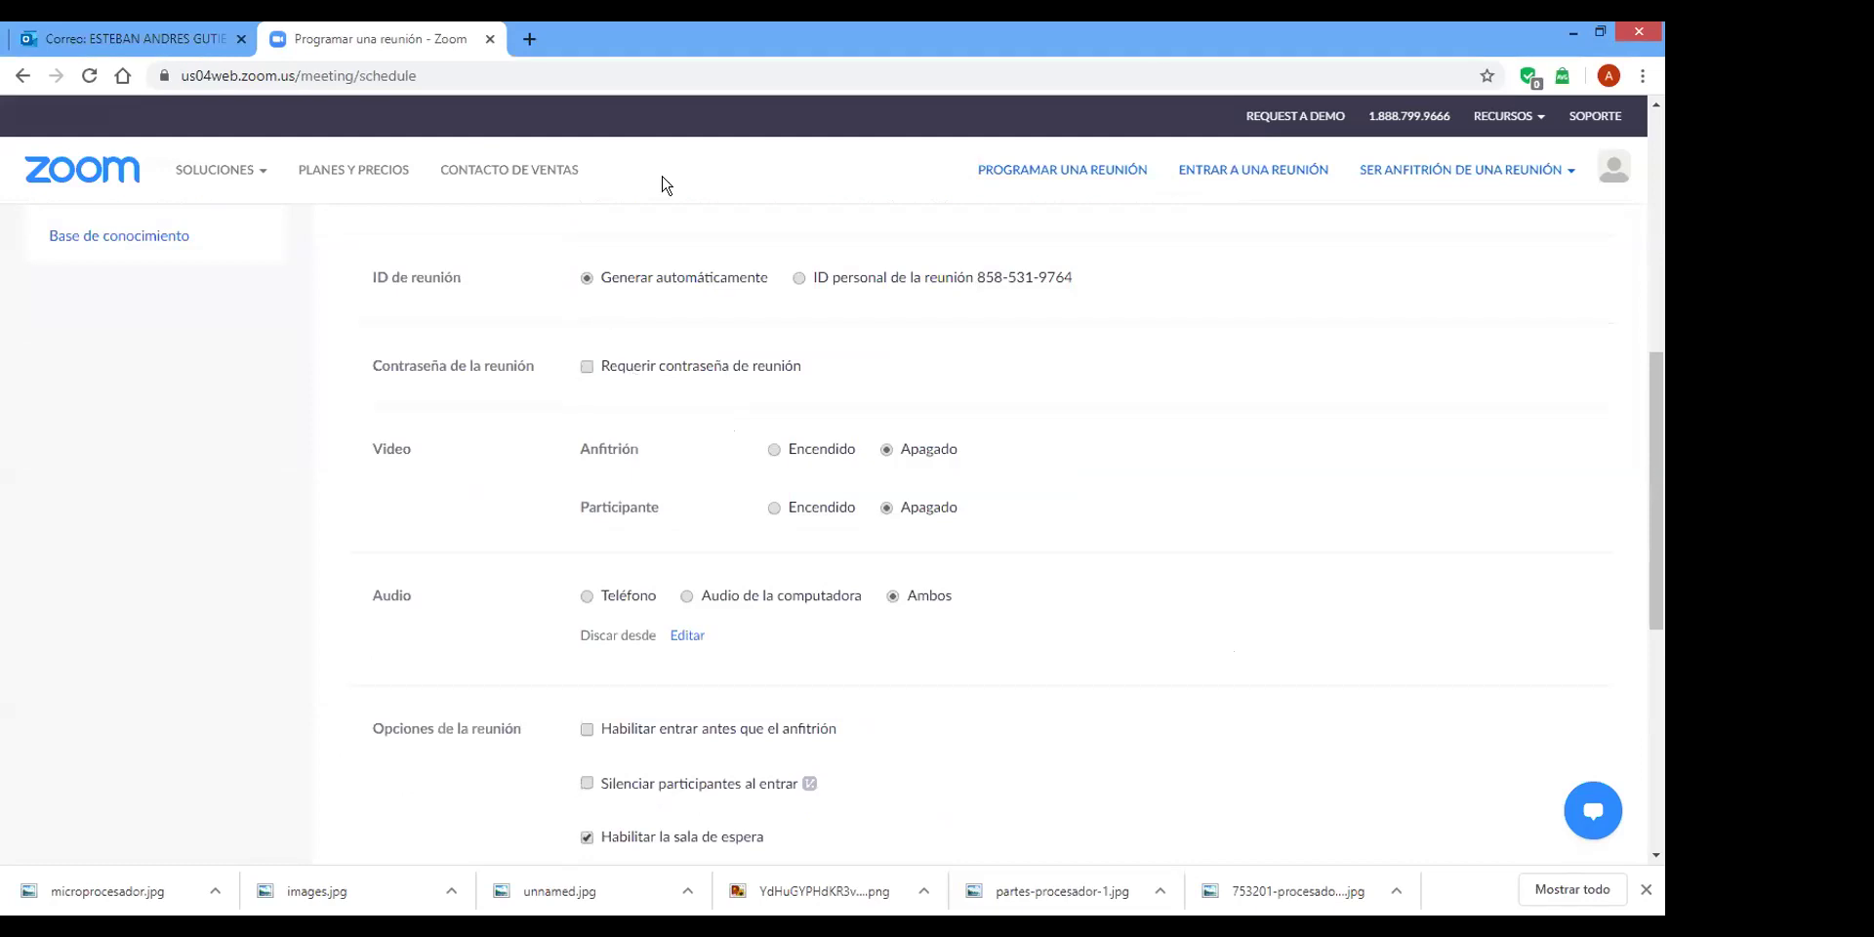
click(711, 383)
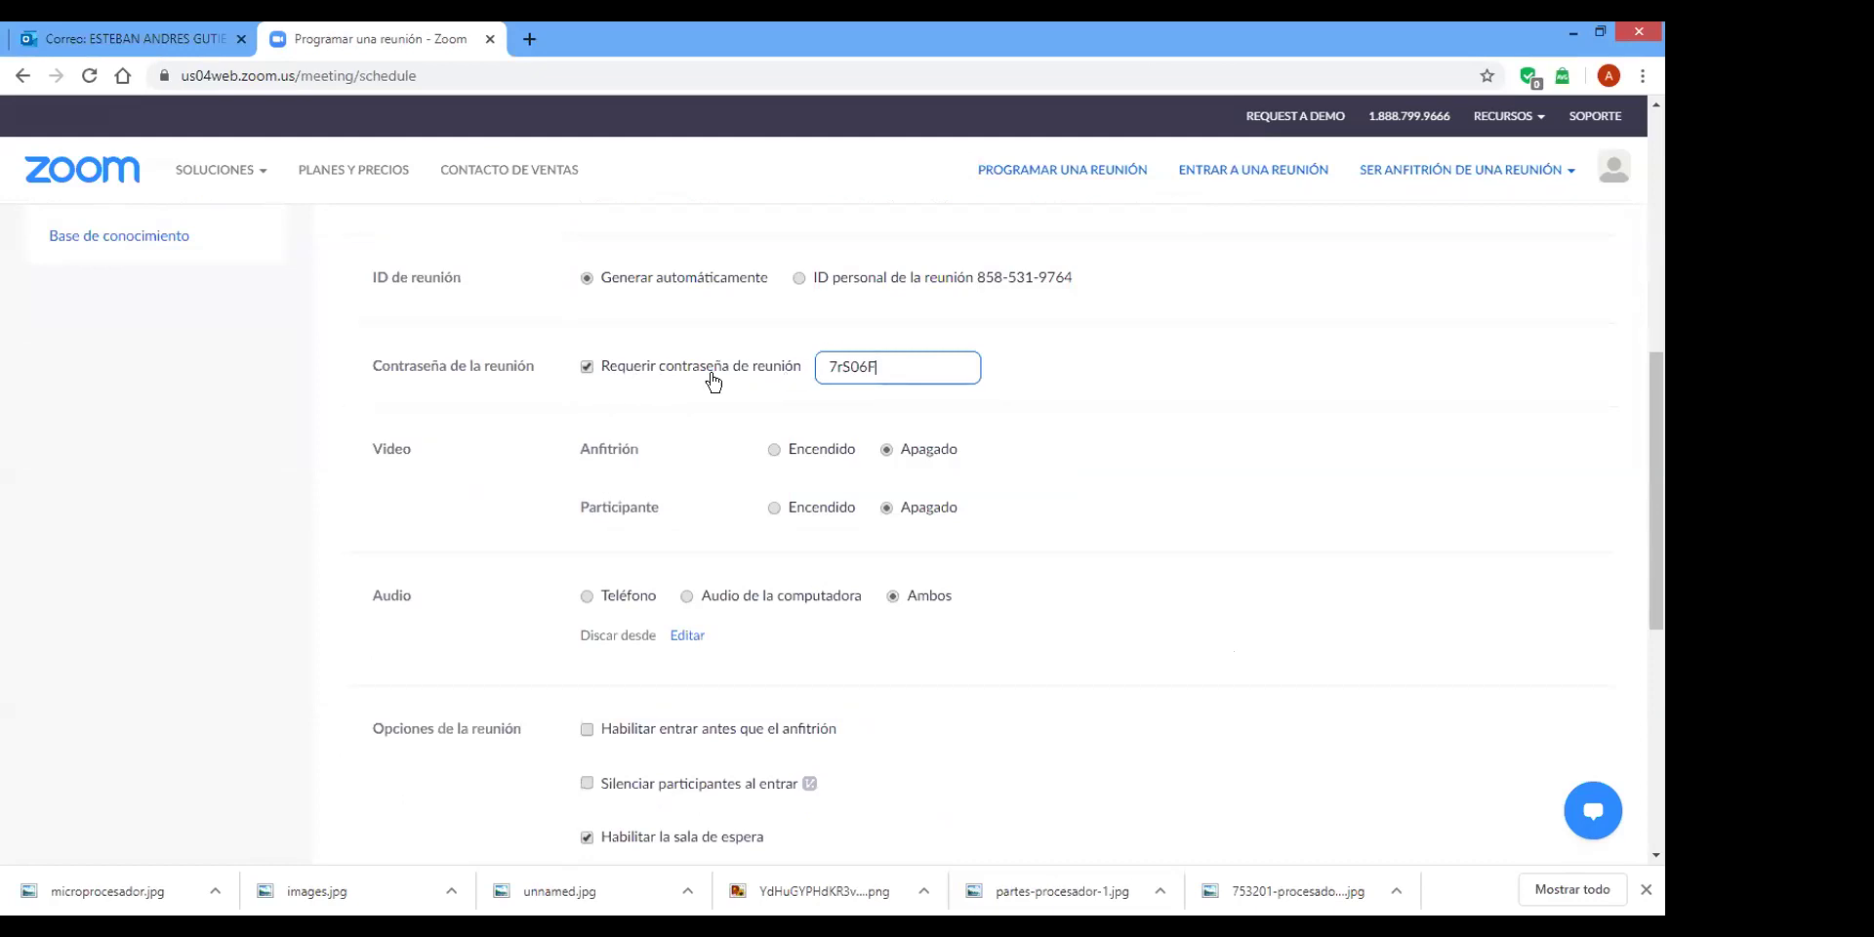
double_click(898, 370)
text(sdfsdfs)
key(BackSpace)
key(BackSpace)
key(BackSpace)
key(BackSpace)
key(BackSpace)
key(BackSpace)
key(BackSpace)
text(2020)
key(BackSpace)
key(BackSpace)
key(BackSpace)
key(BackSpace)
click(586, 369)
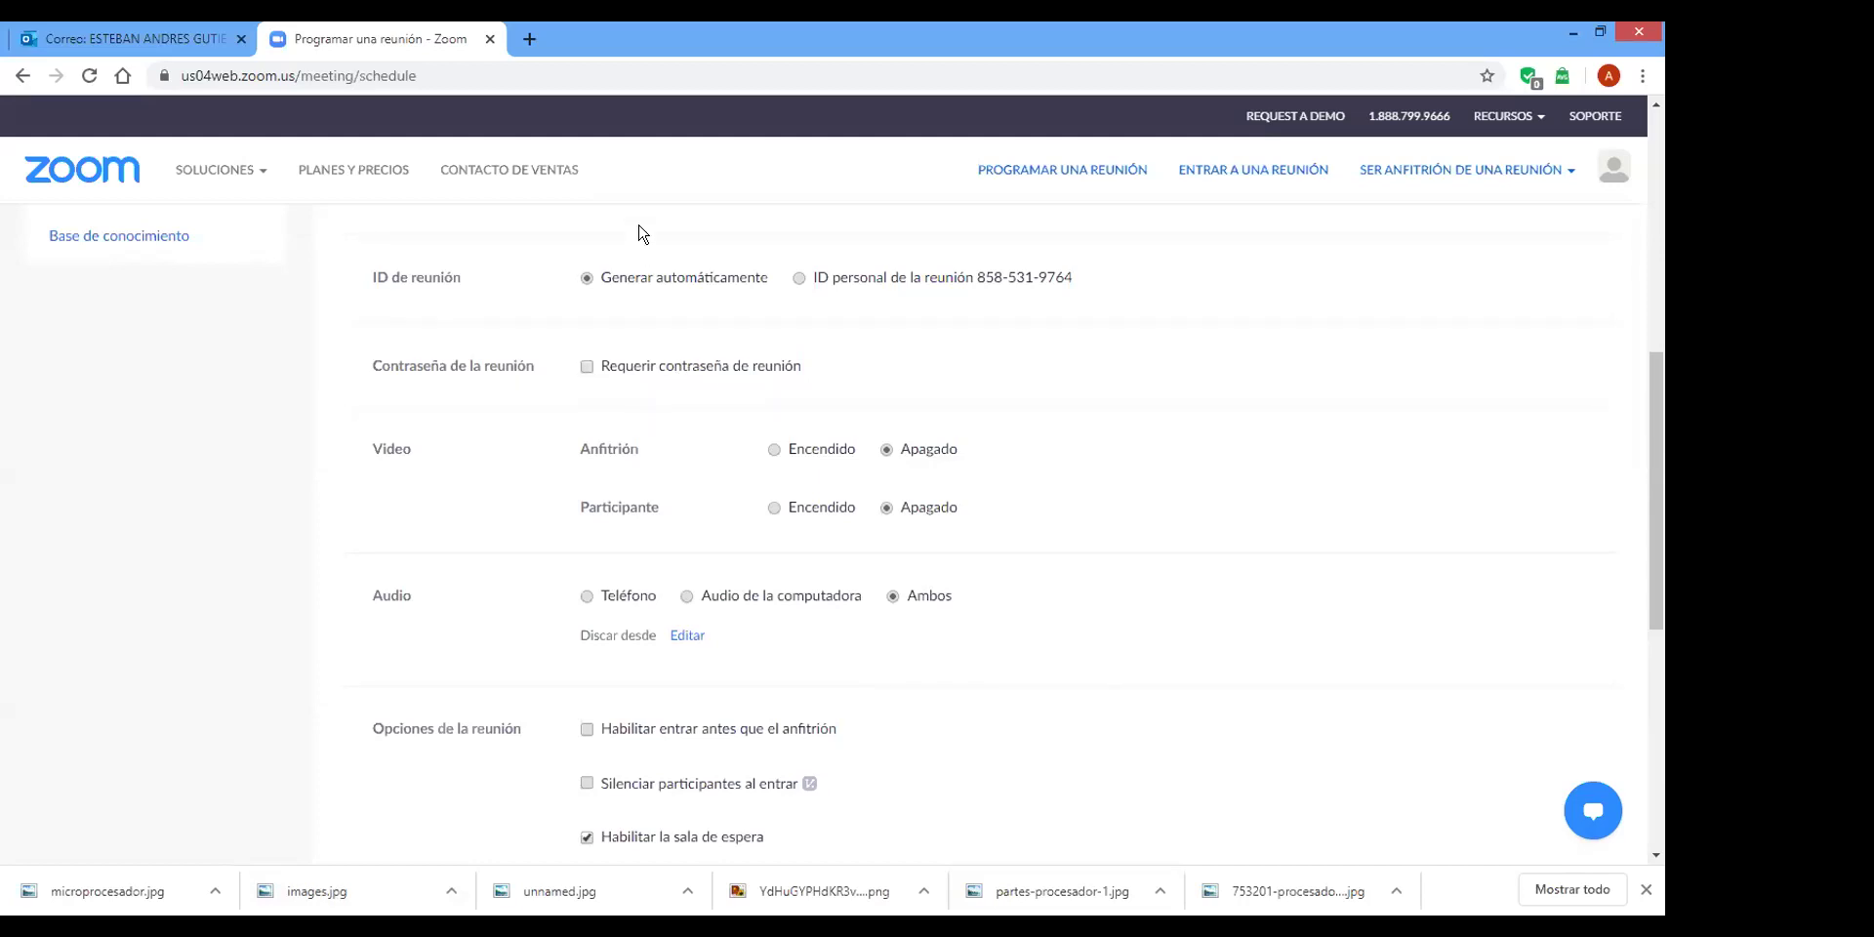
mouse_move(832, 344)
mouse_down()
mouse_move(574, 346)
mouse_move(803, 393)
mouse_move(831, 348)
mouse_up()
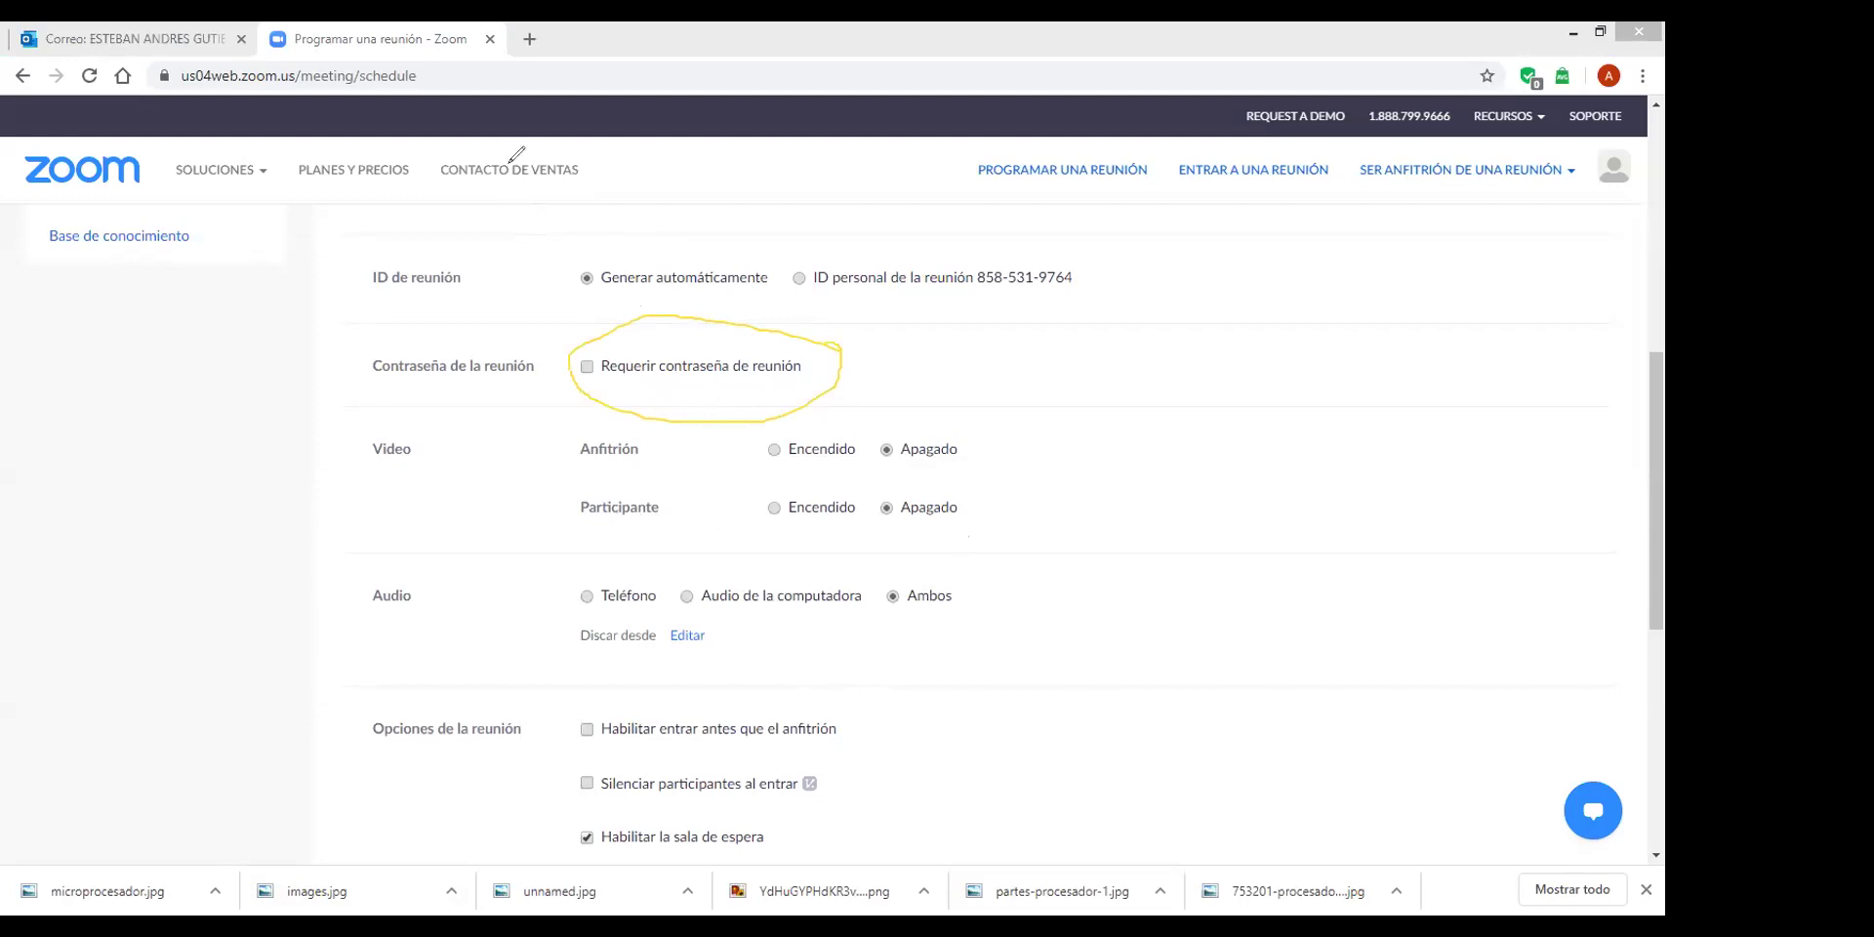
key(e)
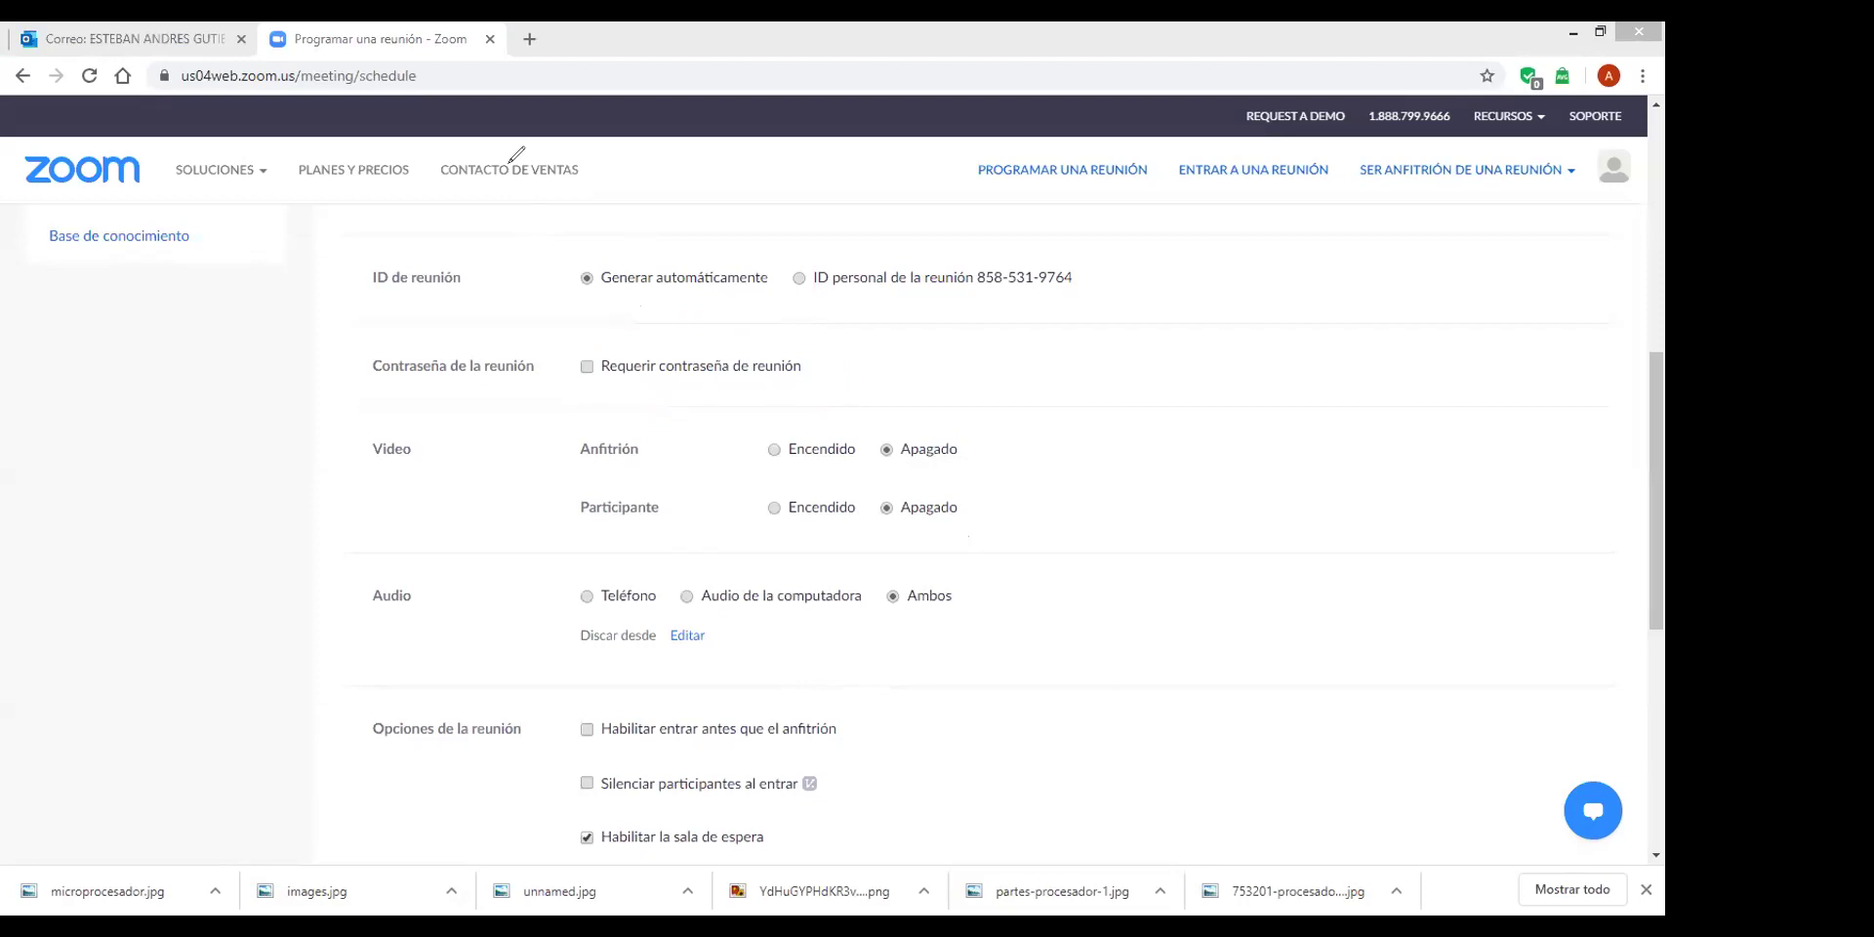
mouse_move(1012, 429)
mouse_down()
mouse_move(441, 441)
mouse_move(330, 472)
mouse_move(739, 566)
mouse_move(995, 420)
mouse_up()
drag(431, 560, 1023, 598)
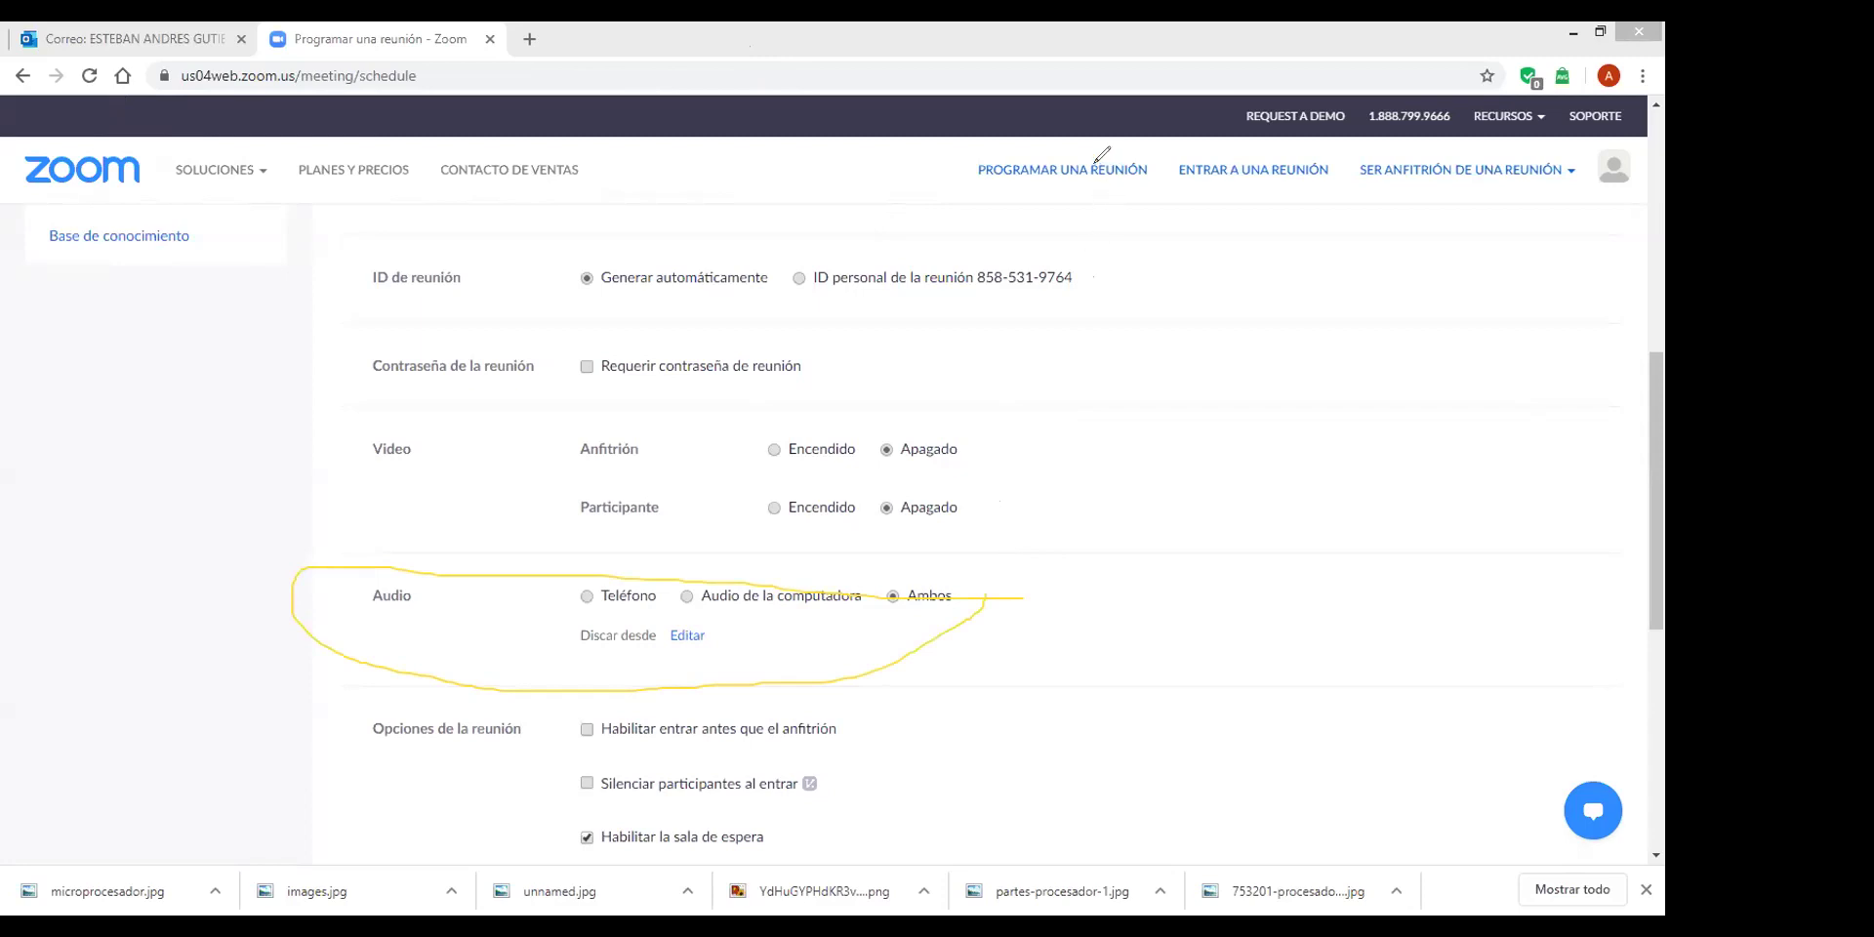
drag(650, 567, 646, 539)
mouse_move(844, 548)
mouse_down()
mouse_move(665, 623)
mouse_move(866, 552)
mouse_up()
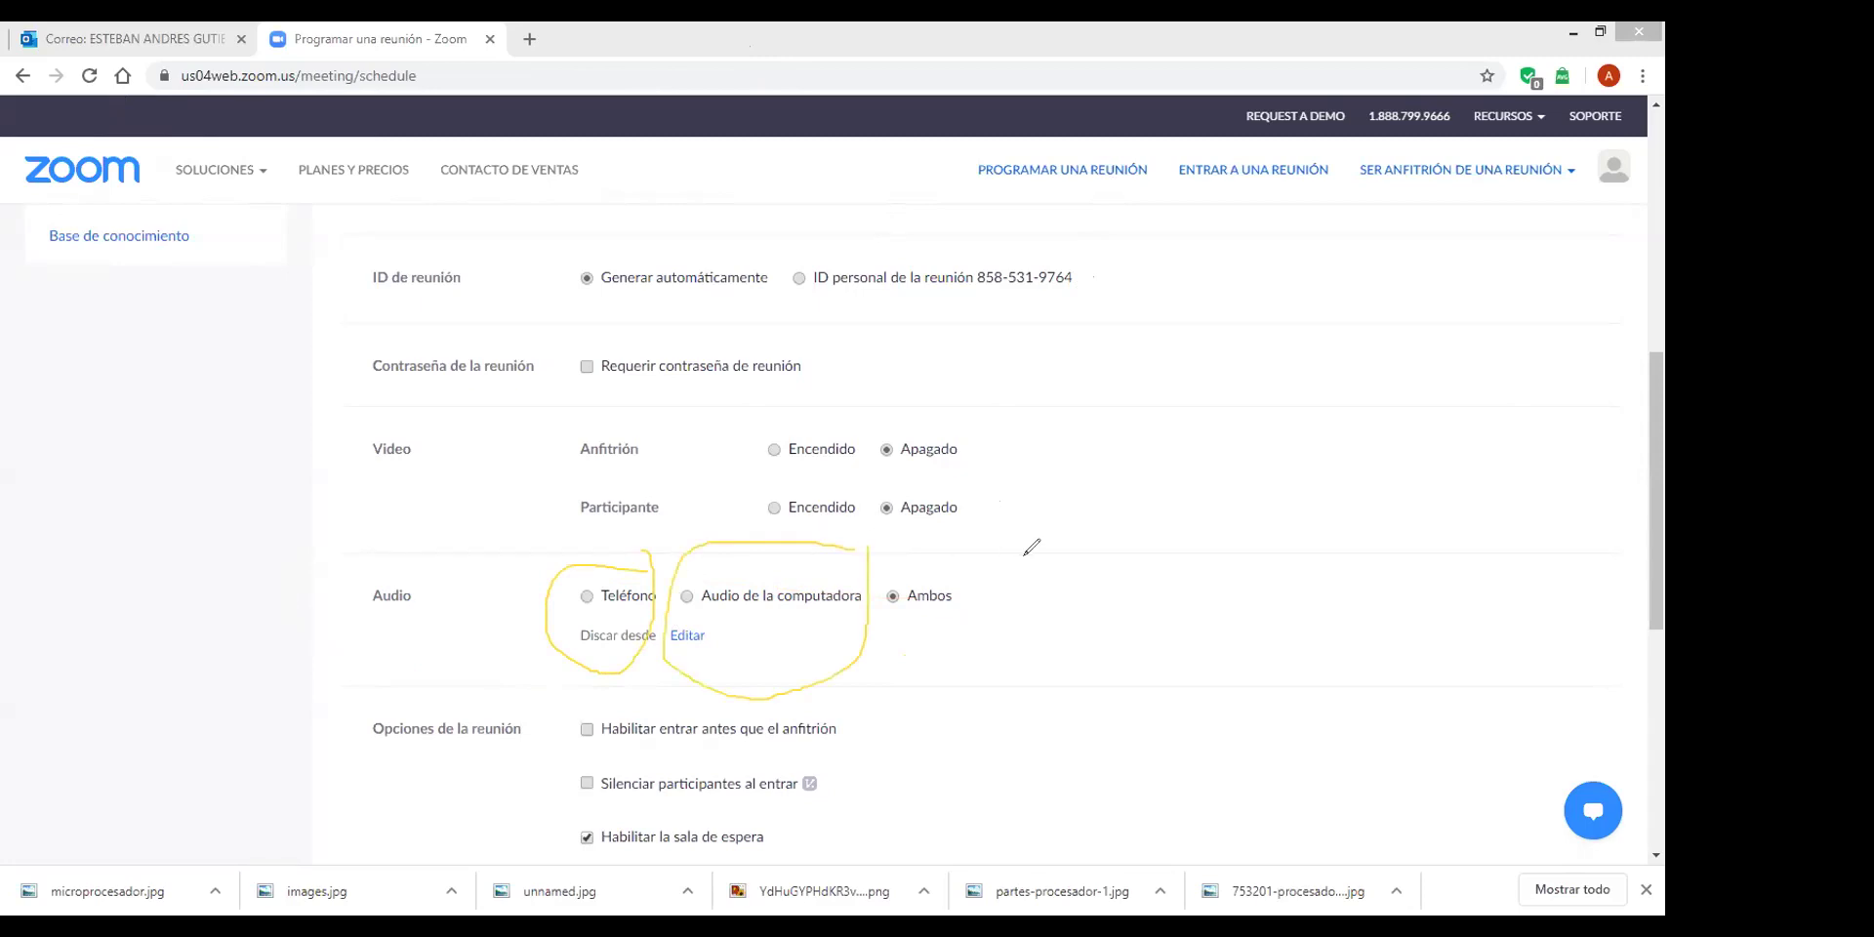
mouse_move(845, 567)
mouse_down()
mouse_move(1025, 554)
mouse_move(991, 558)
mouse_up()
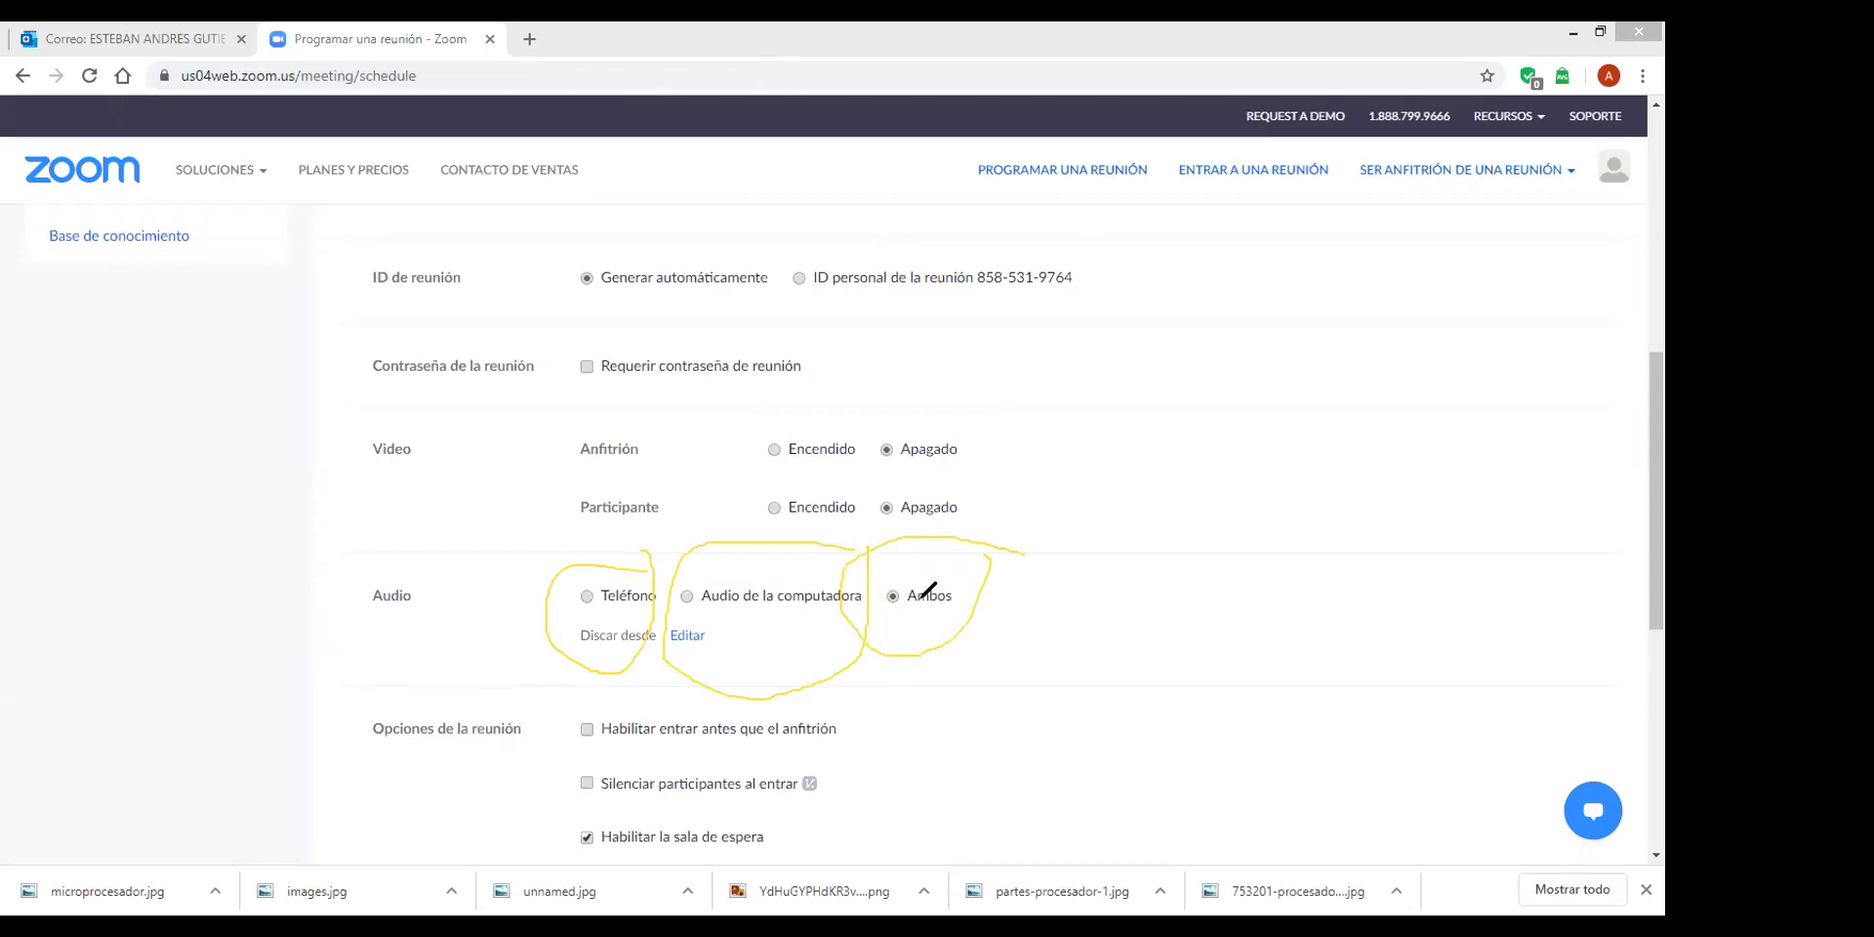
mouse_move(985, 592)
mouse_down()
mouse_move(1044, 592)
mouse_move(1035, 613)
mouse_up()
mouse_move(983, 539)
mouse_down()
mouse_move(1092, 481)
mouse_move(1069, 534)
mouse_up()
key(e)
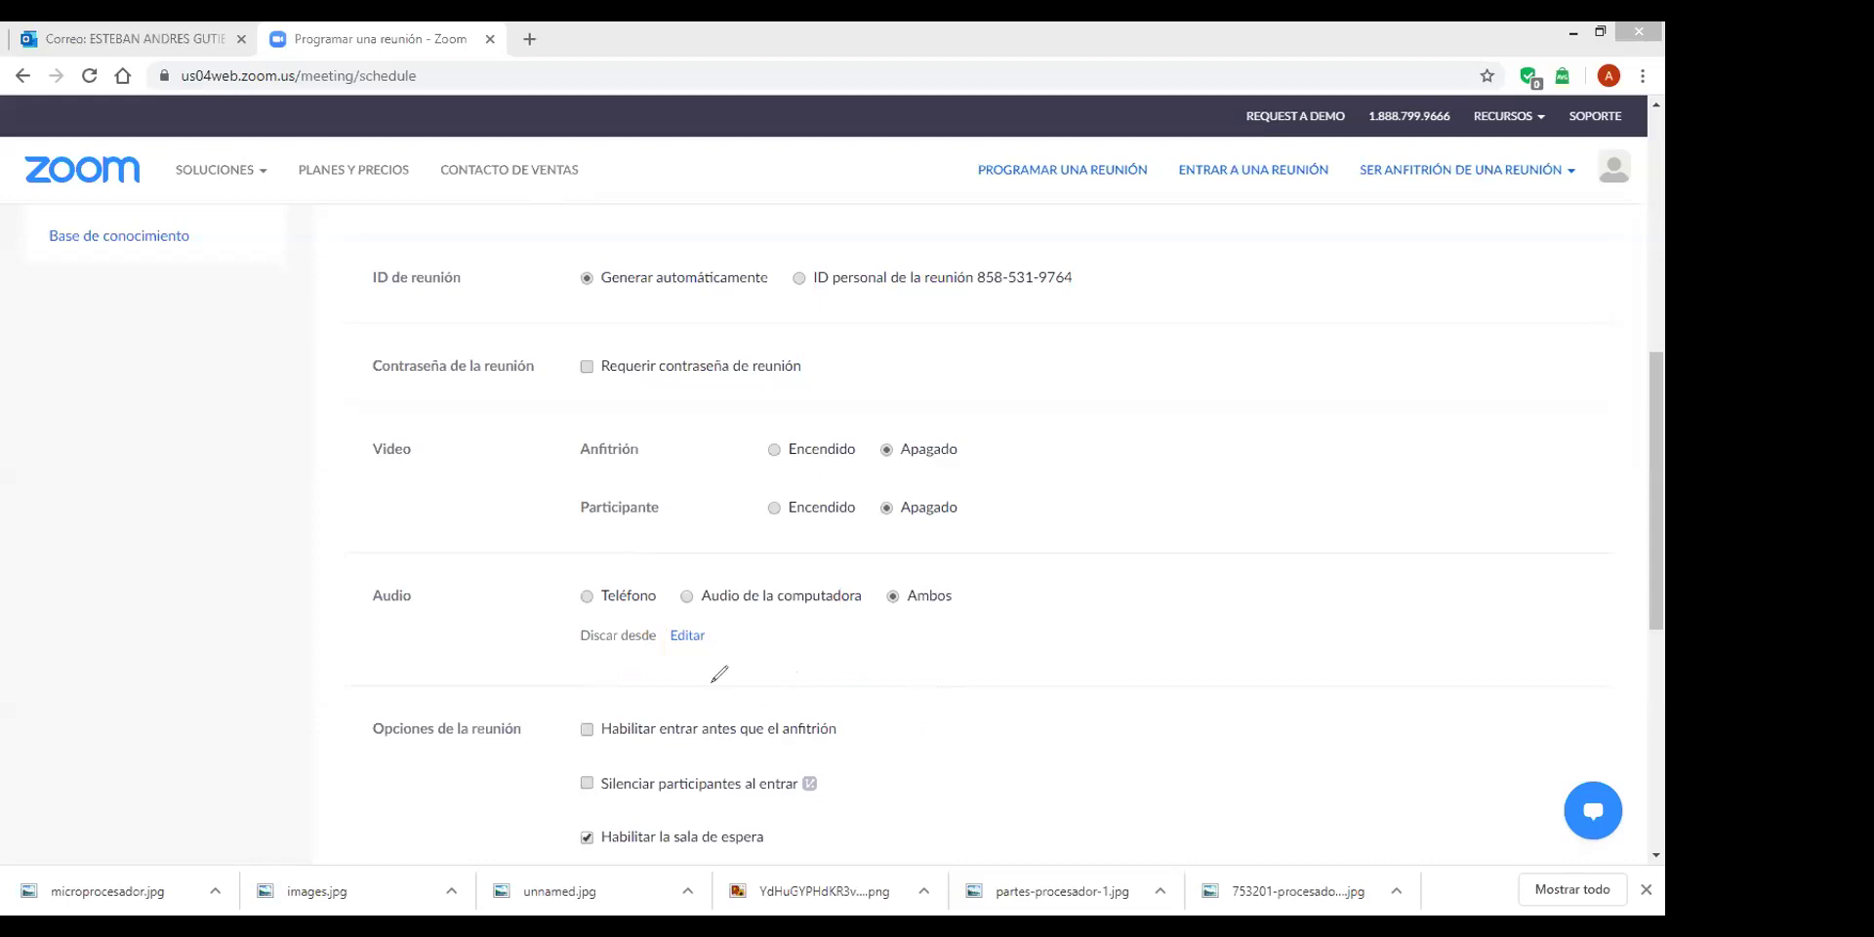
mouse_move(924, 701)
mouse_down()
mouse_move(322, 778)
mouse_move(869, 703)
mouse_up()
mouse_move(583, 700)
mouse_down()
mouse_move(742, 771)
mouse_move(574, 703)
mouse_up()
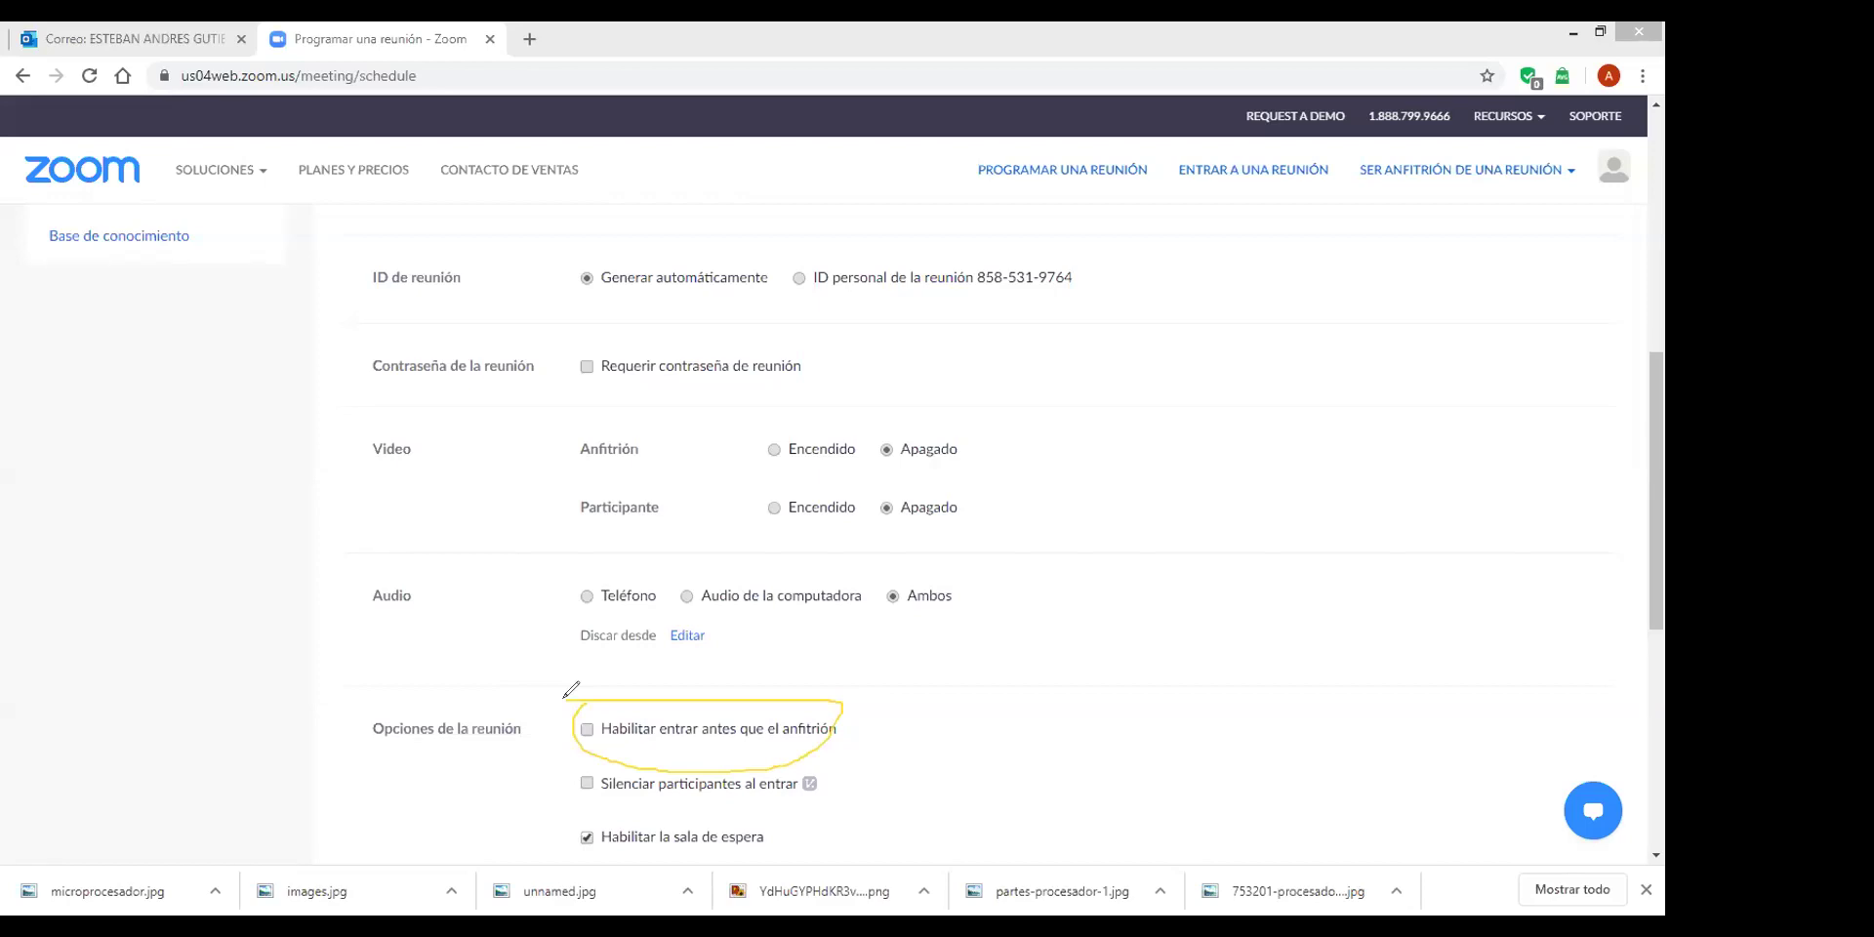
drag(563, 698, 566, 701)
mouse_move(588, 709)
mouse_down()
mouse_move(603, 717)
mouse_move(509, 759)
mouse_up()
click(662, 770)
drag(606, 728, 621, 759)
mouse_move(765, 678)
mouse_down()
mouse_move(820, 590)
mouse_move(884, 730)
mouse_up()
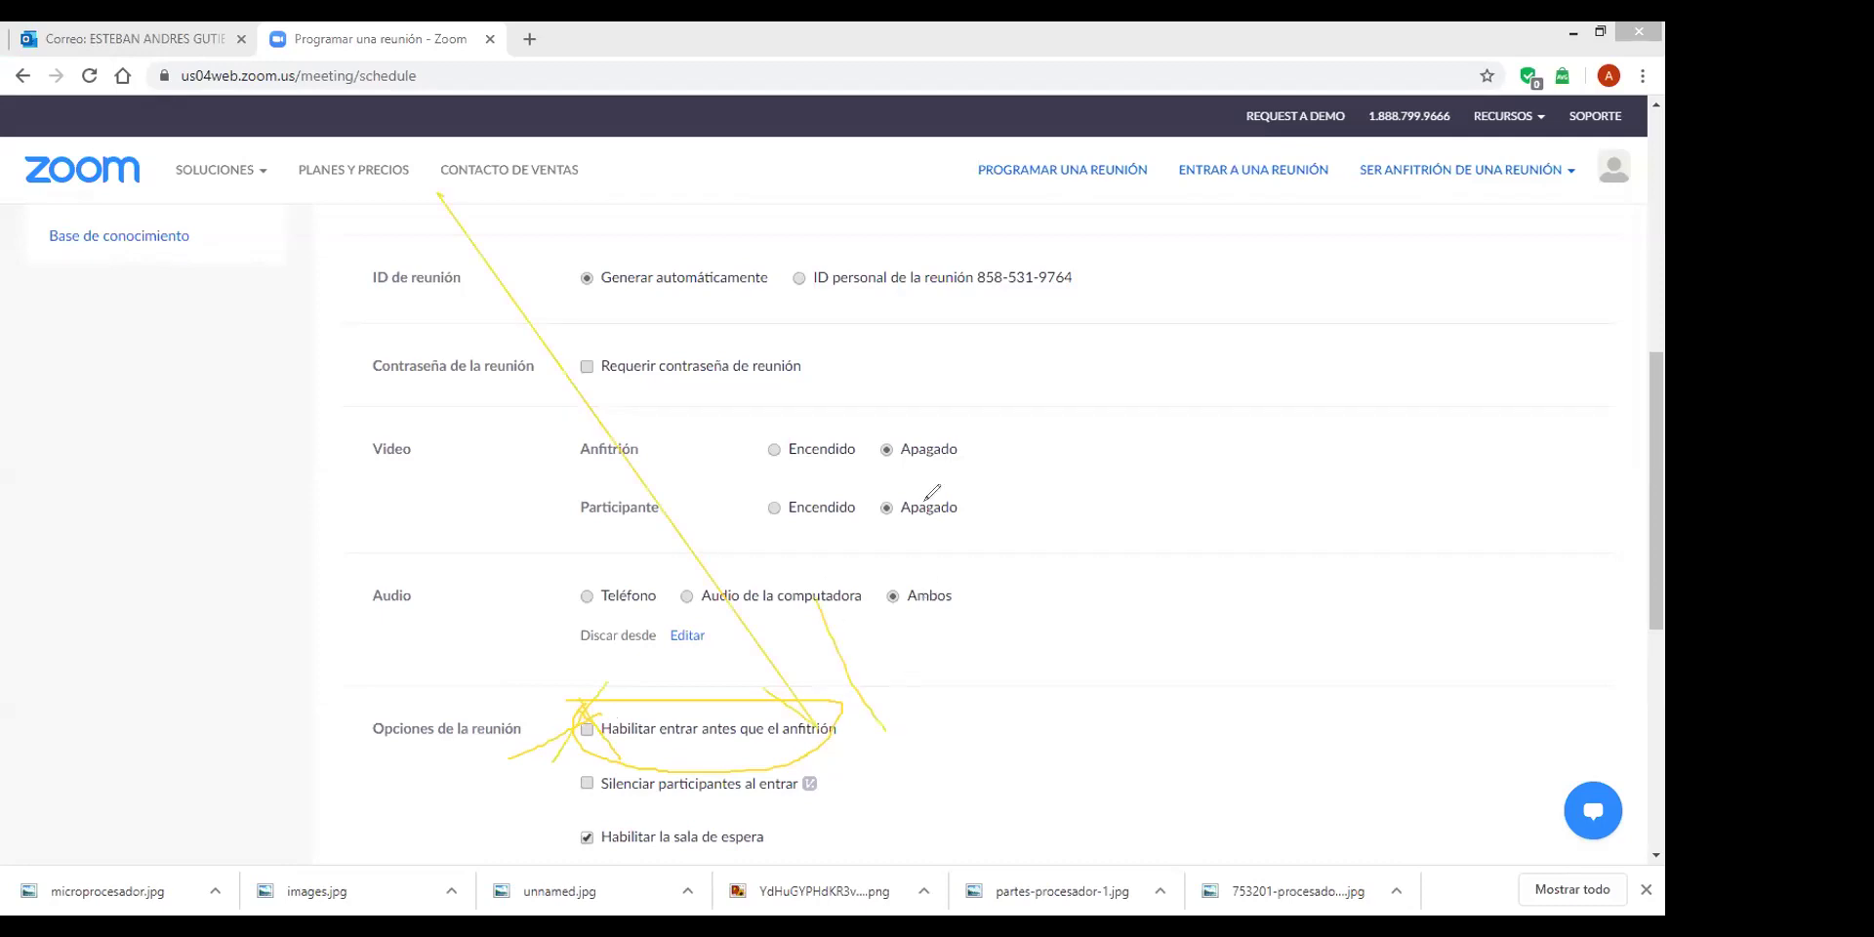
drag(927, 498, 649, 522)
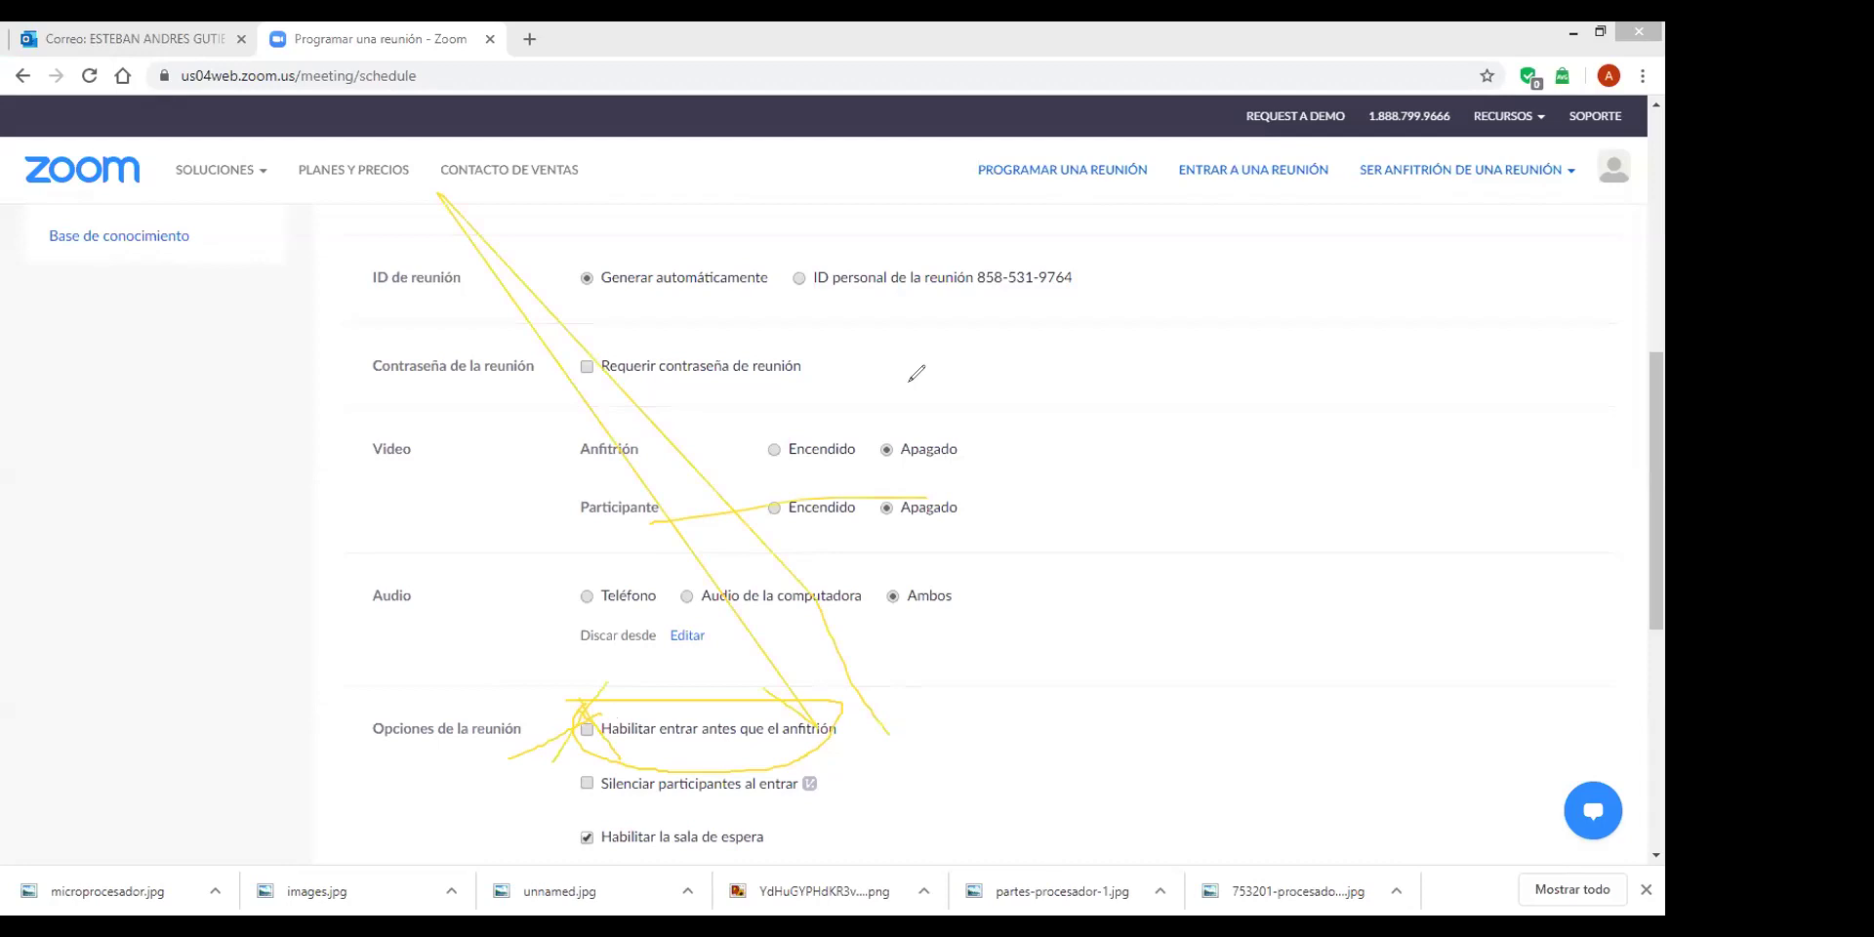
key(e)
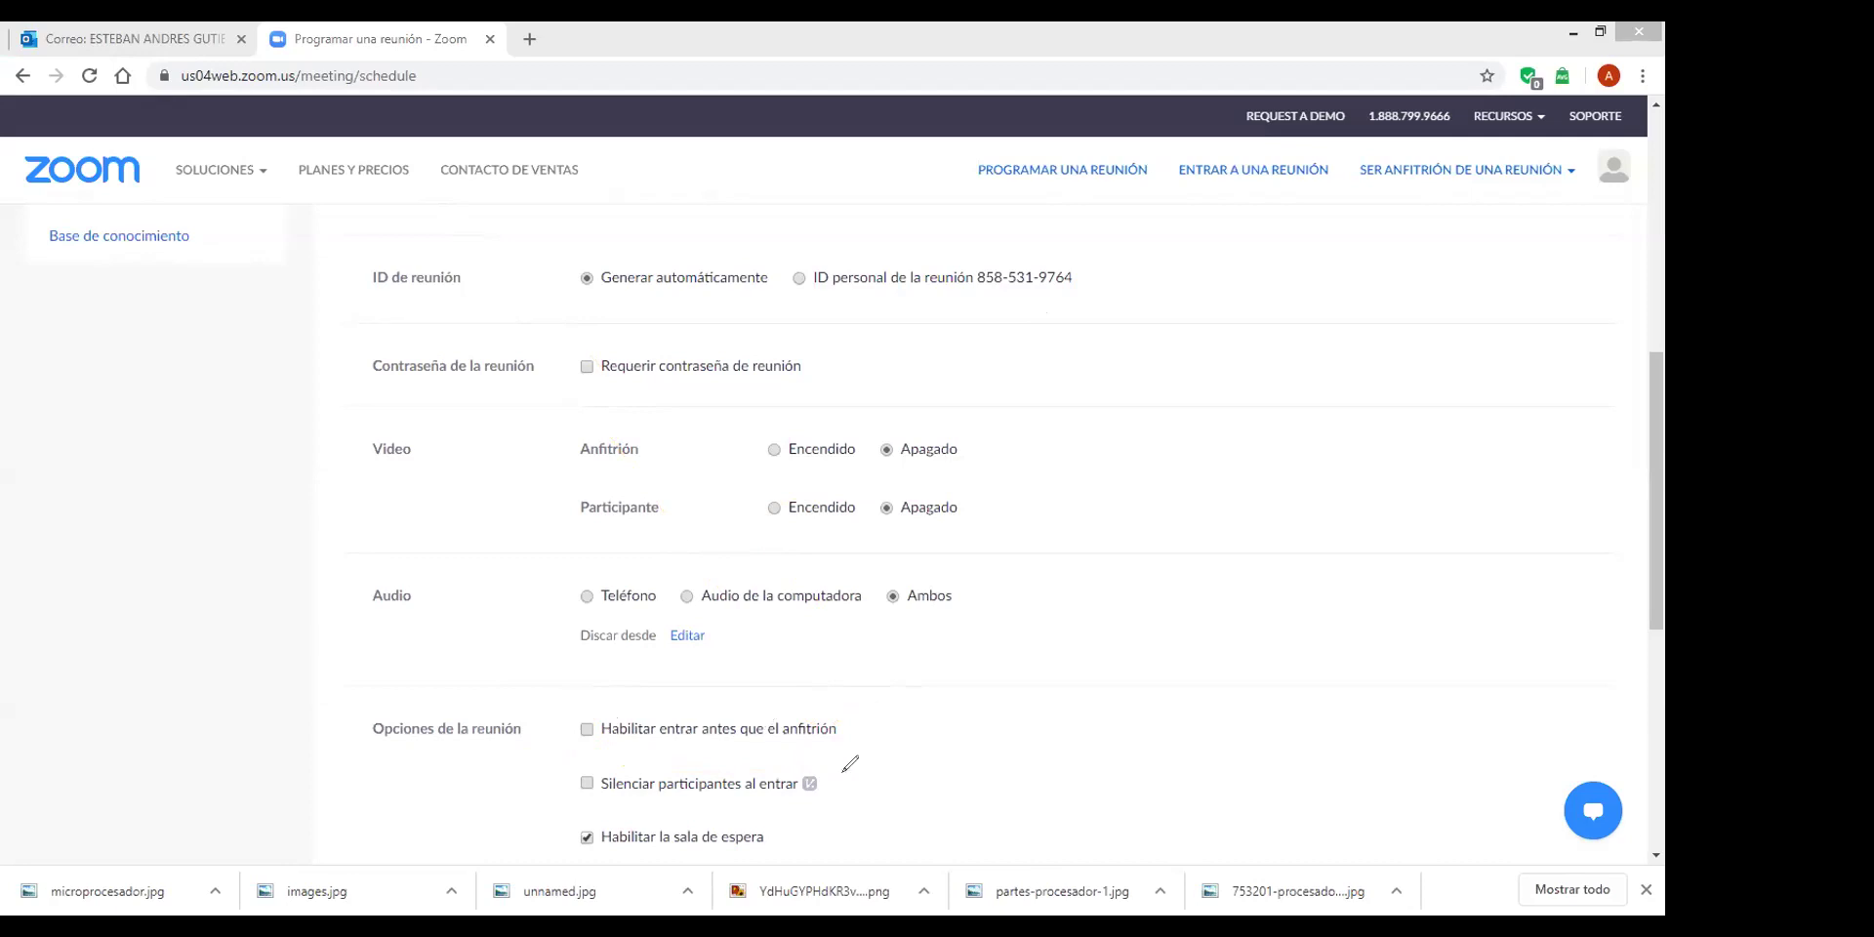
mouse_move(846, 710)
mouse_down()
mouse_move(573, 730)
mouse_move(825, 750)
mouse_move(854, 697)
mouse_up()
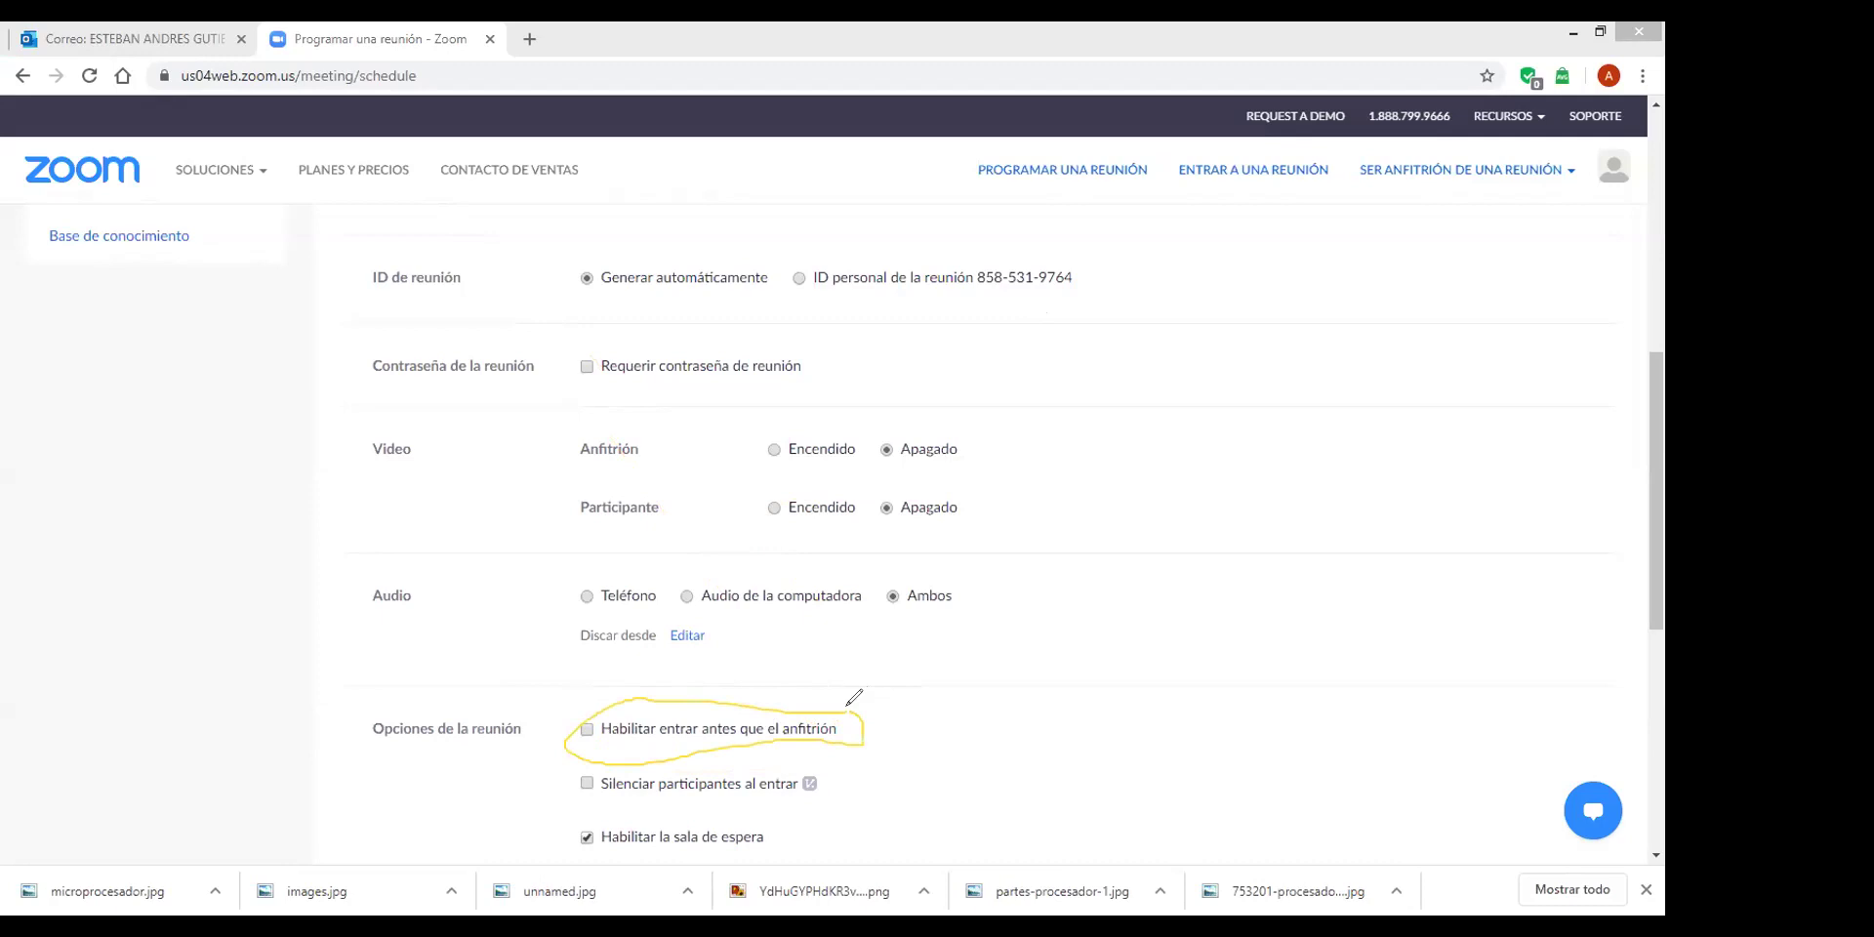
Circle the 'Silenciar participantes al entrar' option with hand-drawn strokes.
drag(792, 711, 866, 689)
mouse_move(883, 767)
mouse_down()
mouse_move(573, 754)
mouse_move(562, 783)
mouse_move(664, 813)
mouse_up()
drag(778, 808, 830, 758)
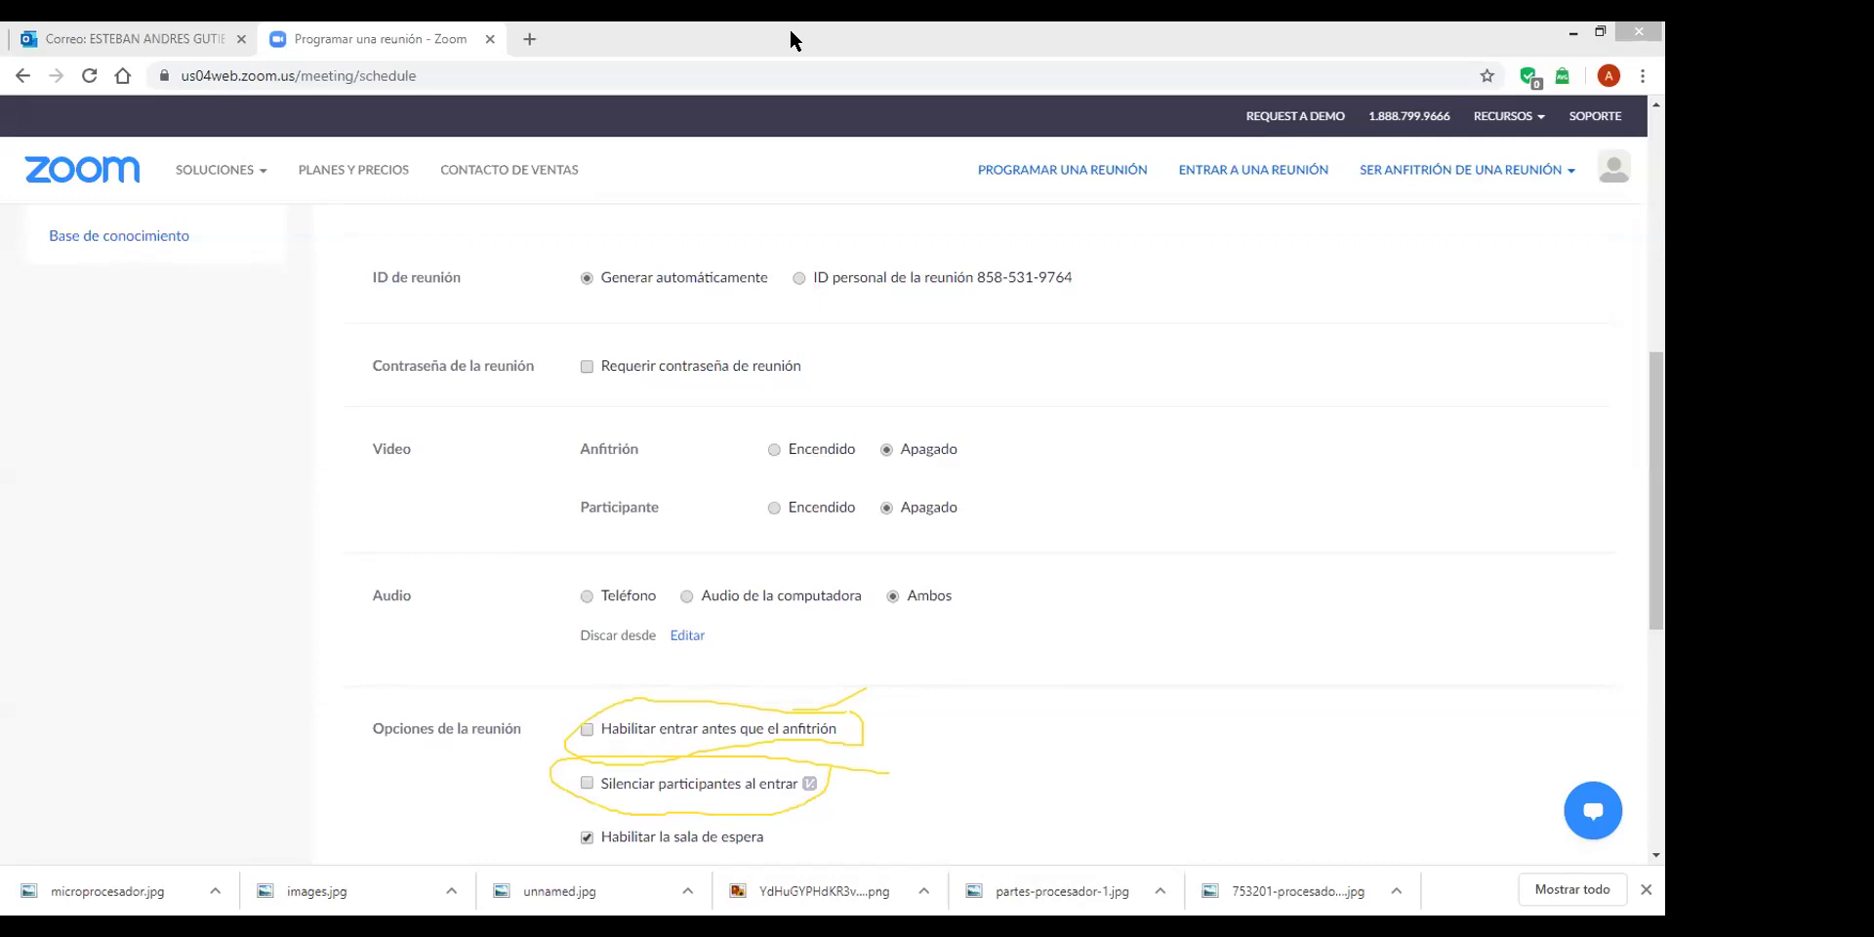
Reload the scheduling page, circle 'Habilitar la sala de espera', then erase the marks.
click(1066, 140)
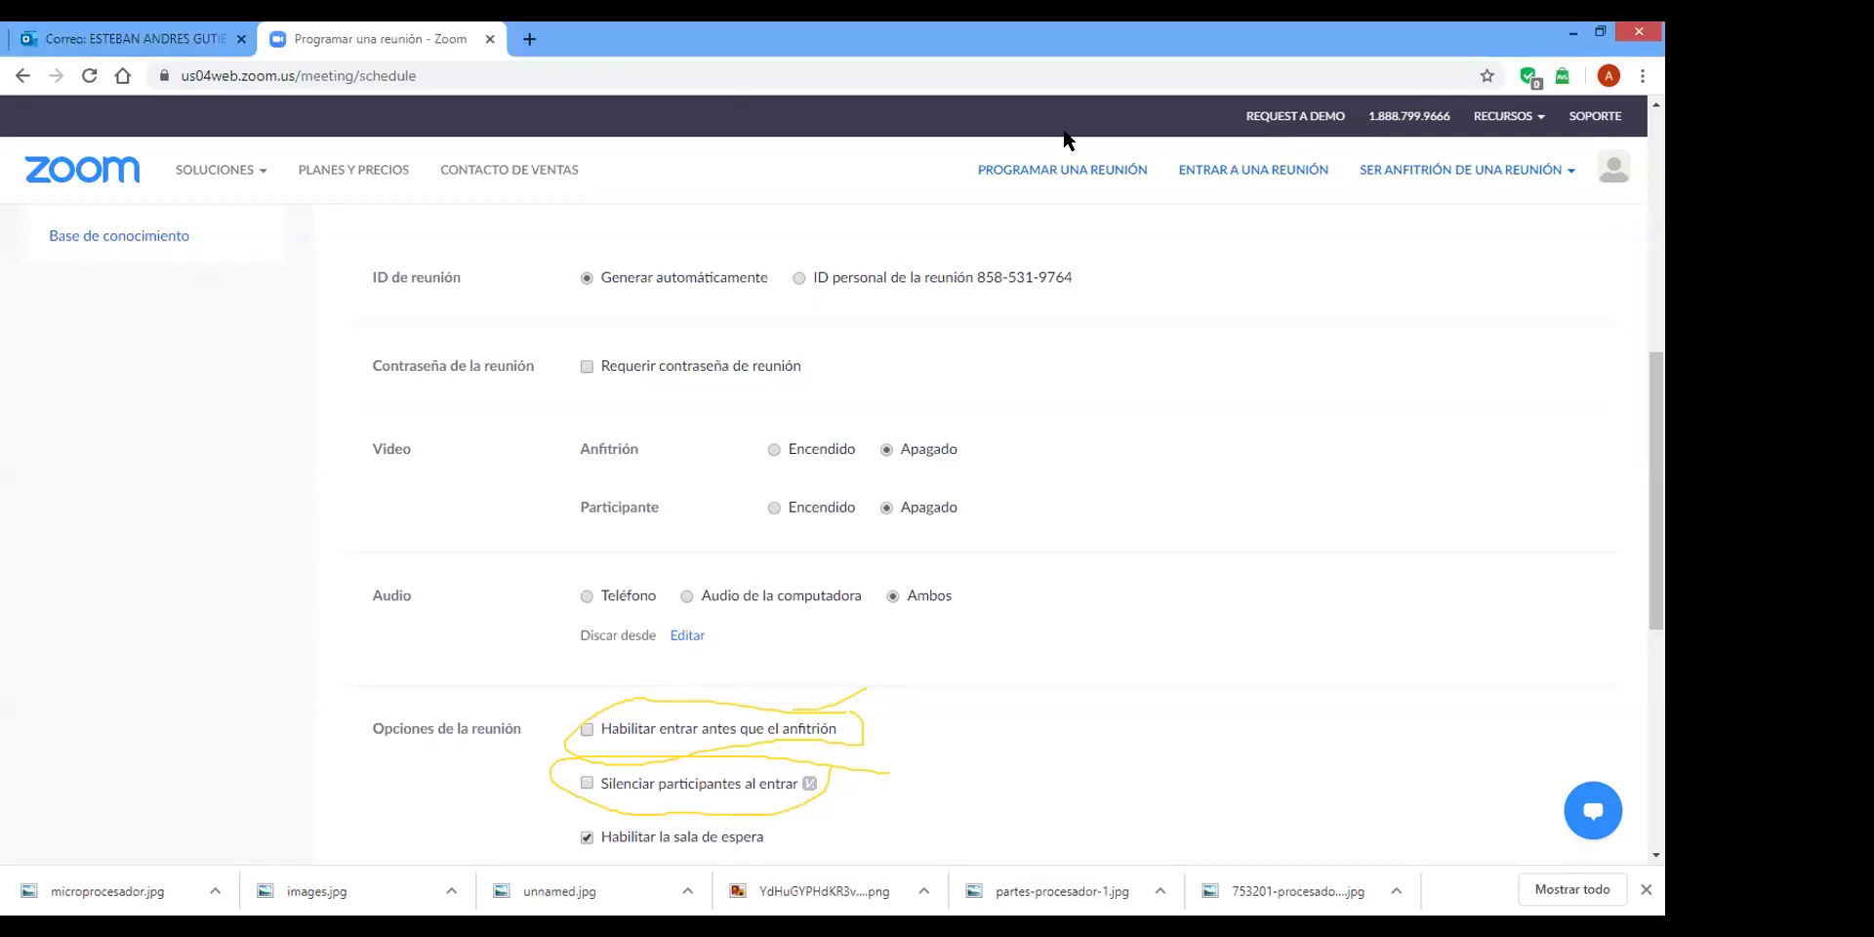
key(F5)
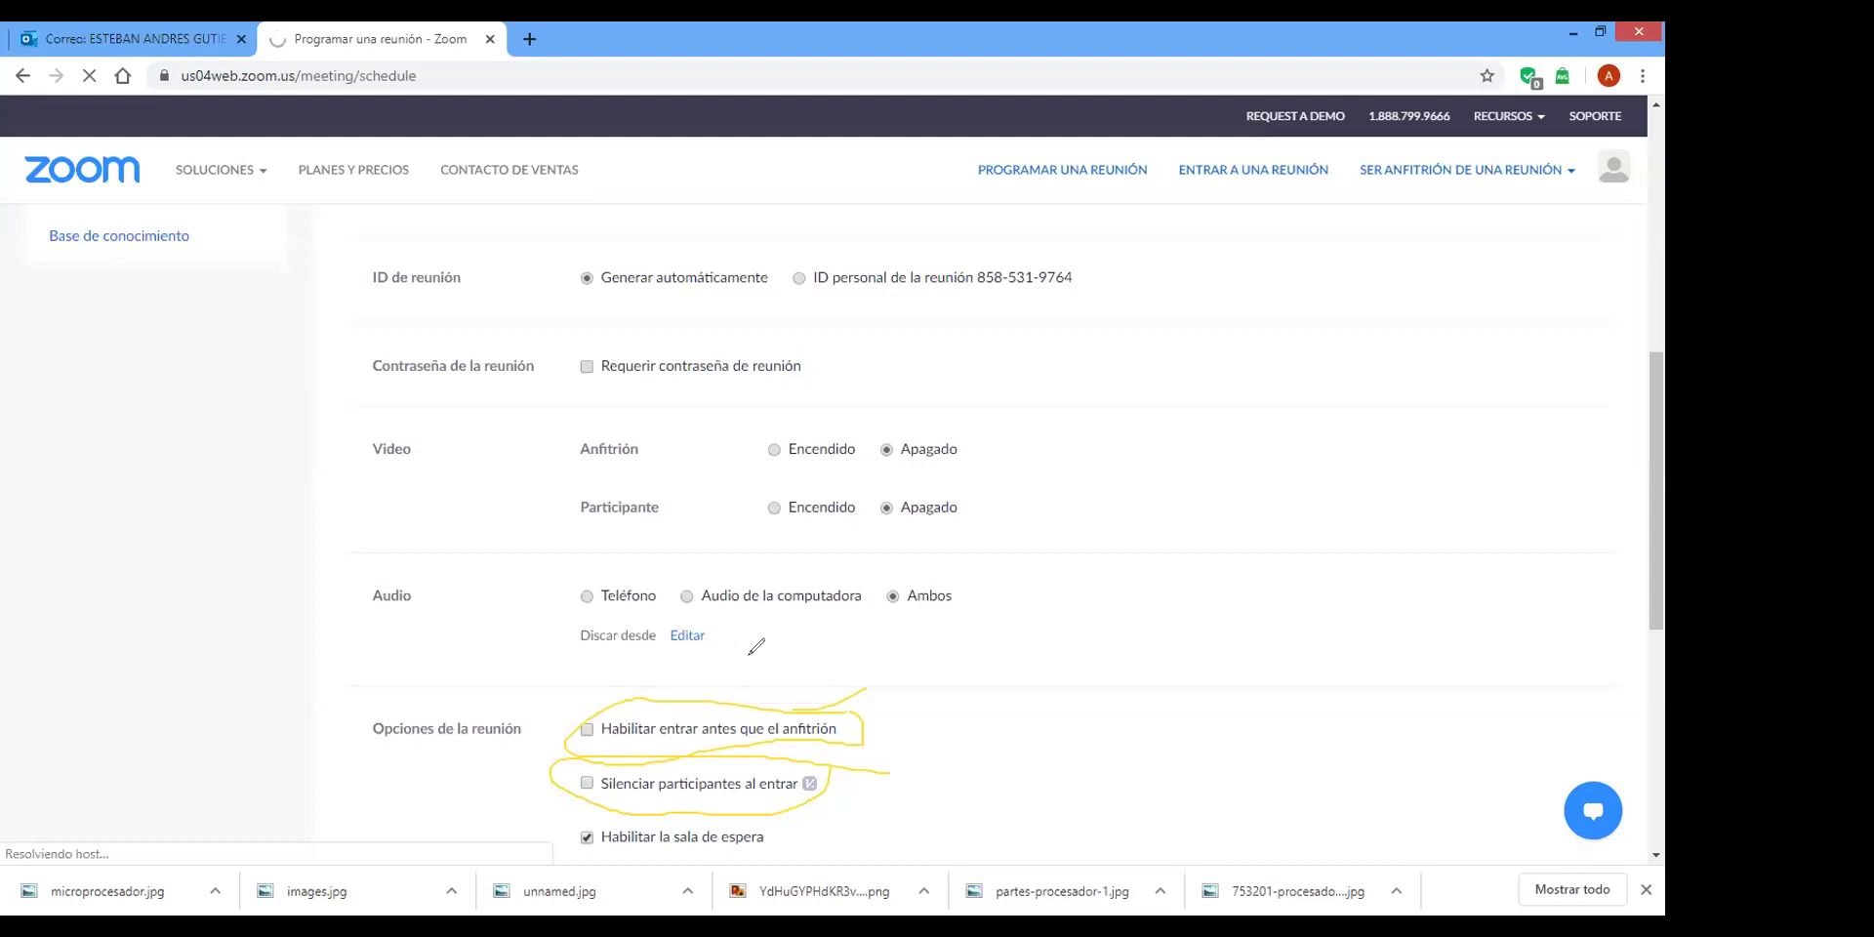
drag(773, 828, 630, 887)
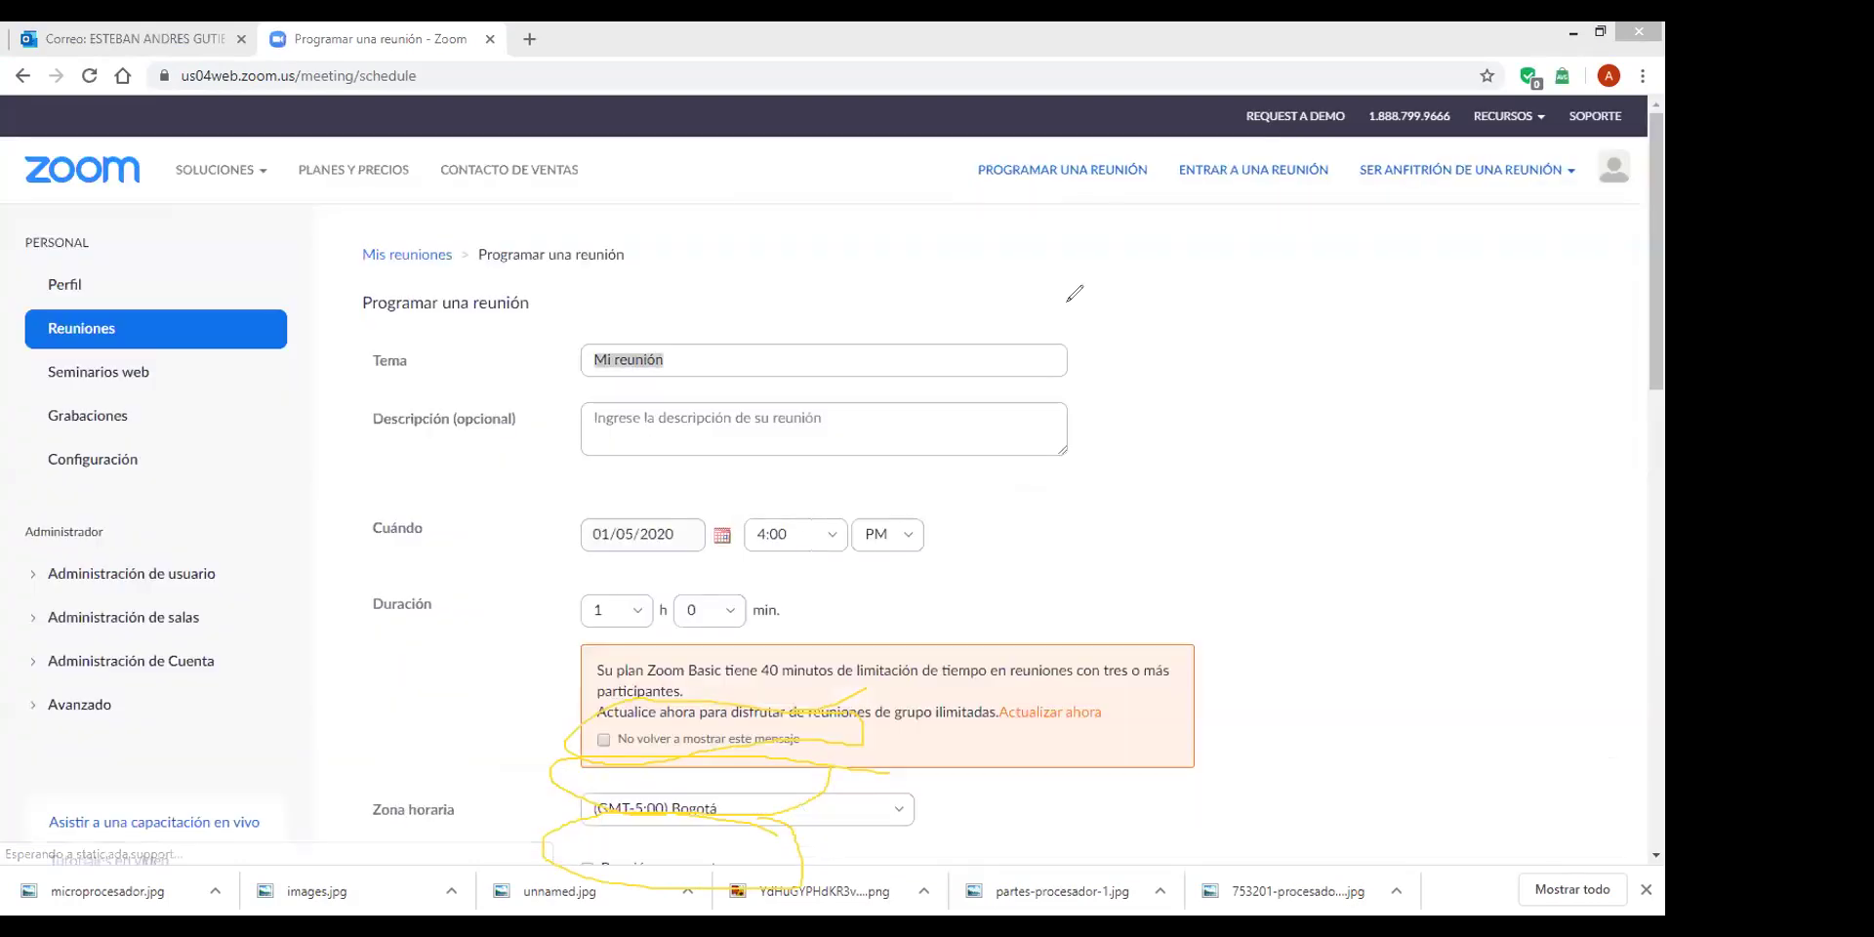
key(e)
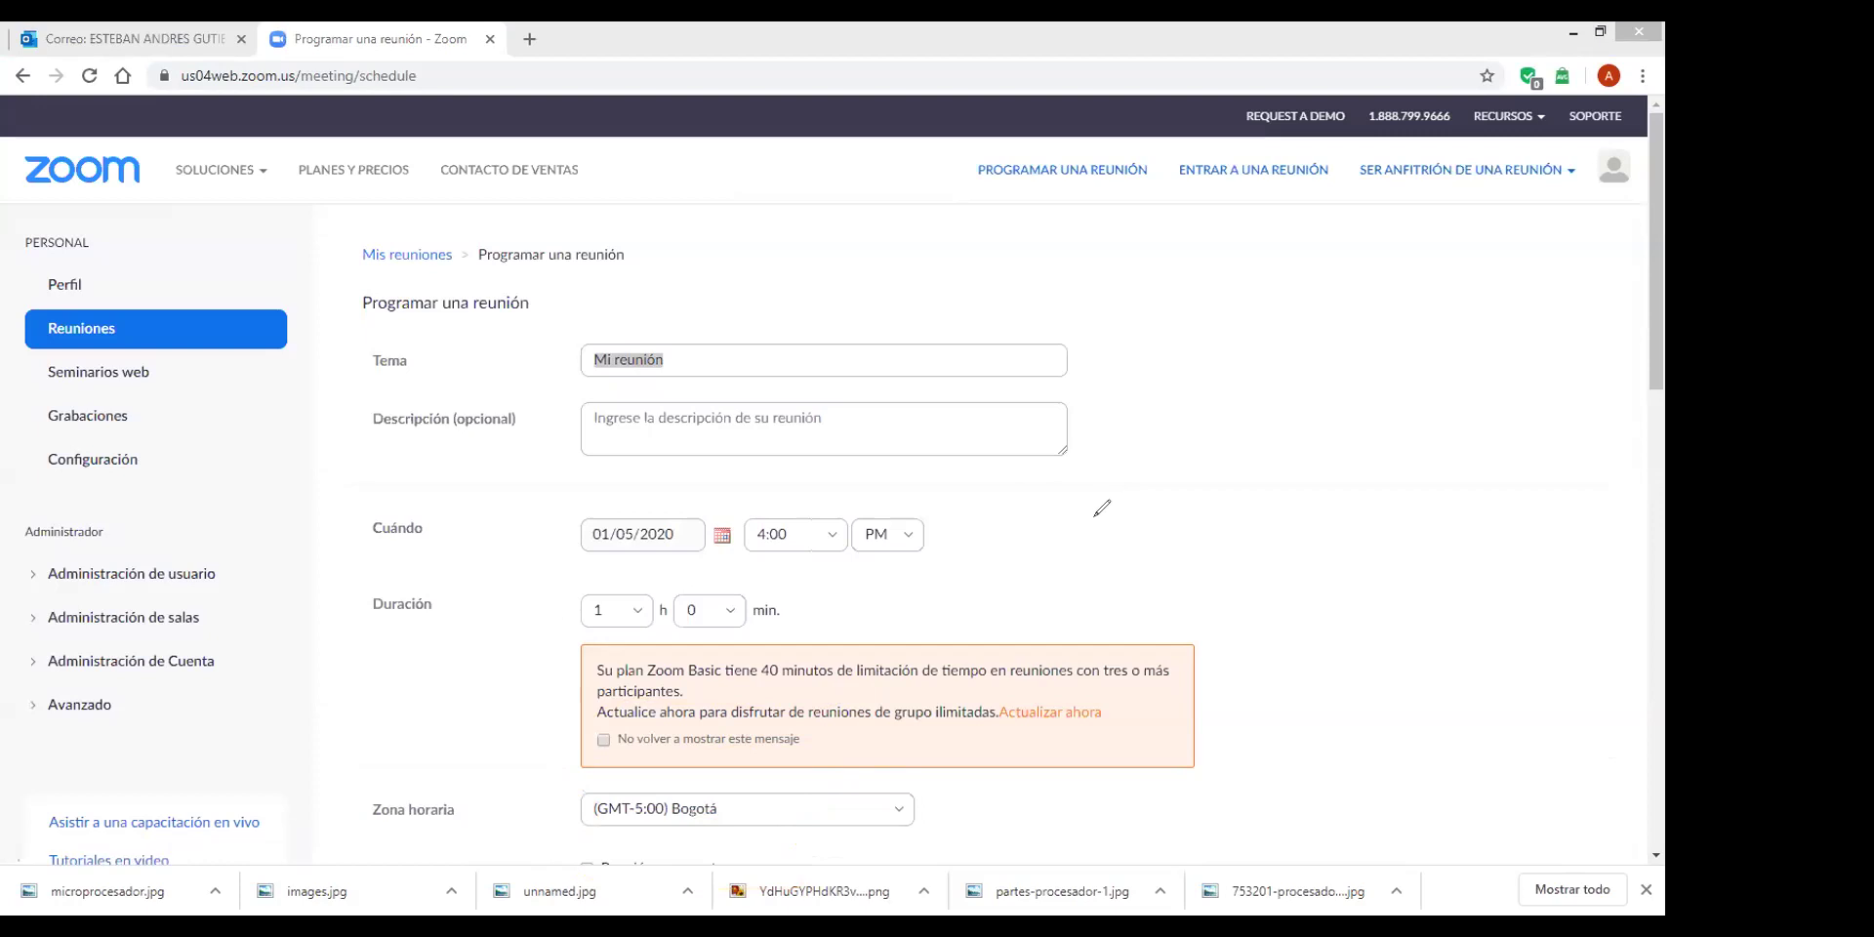
Enable automatic recording of the meeting on the local computer.
click(1659, 697)
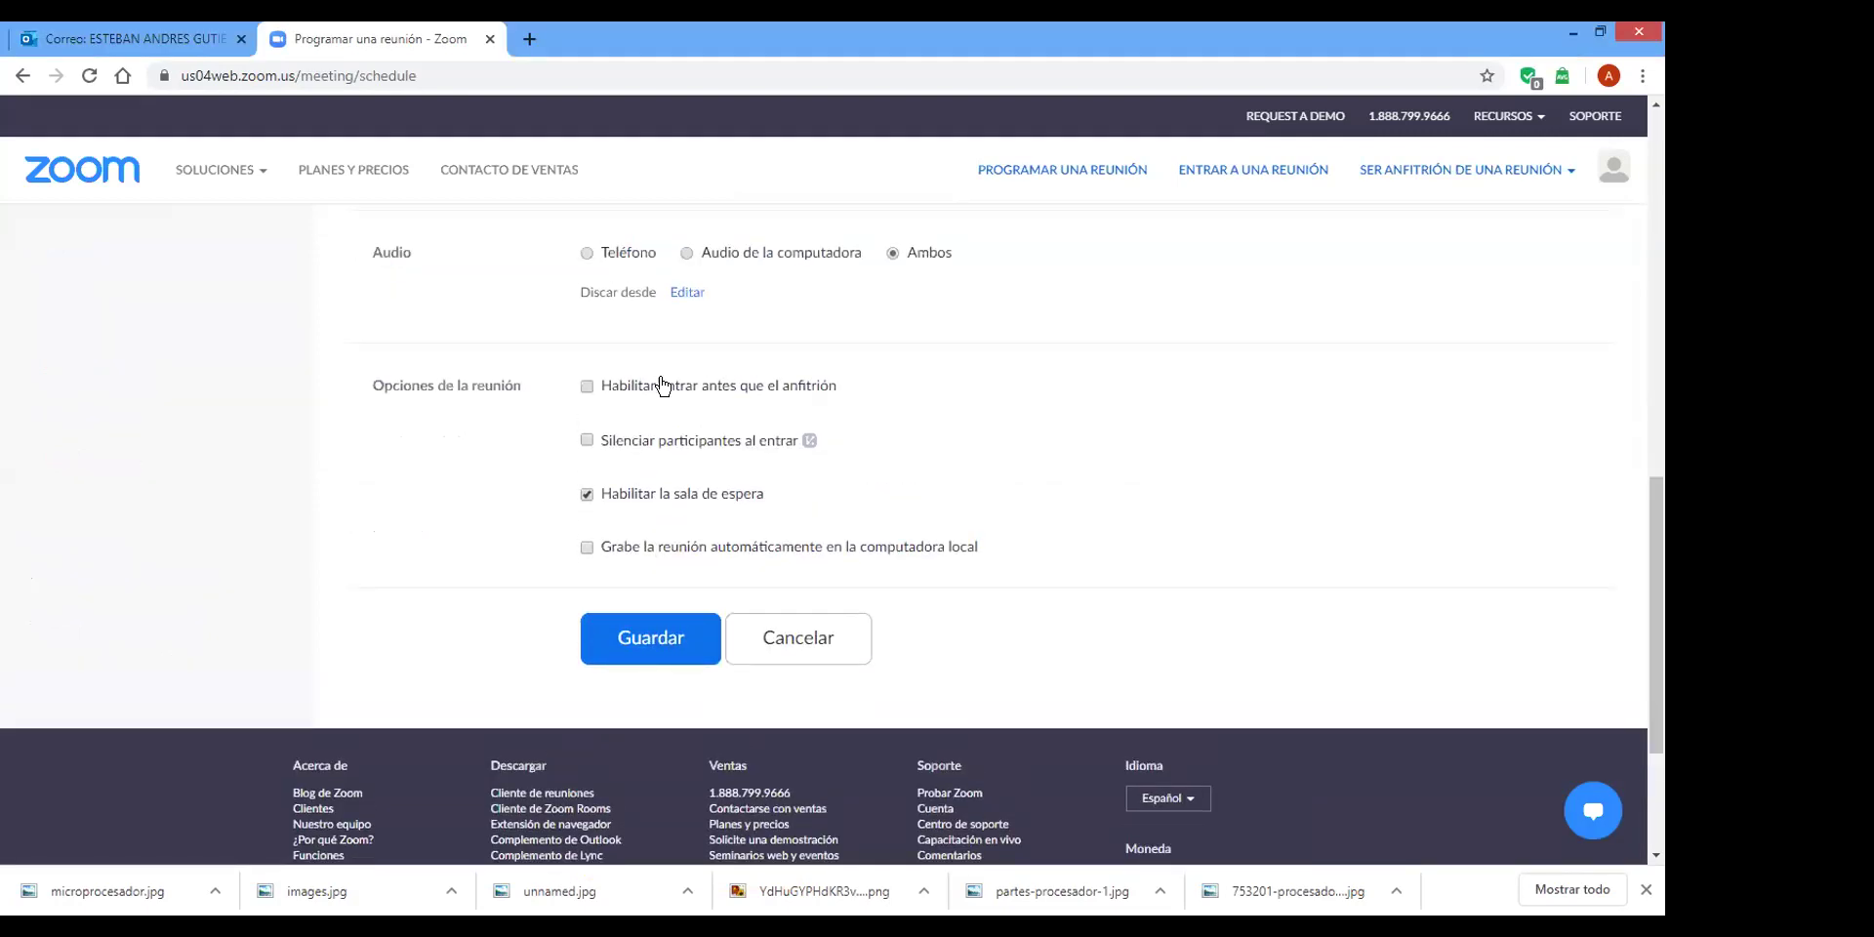
key(ctrl+2)
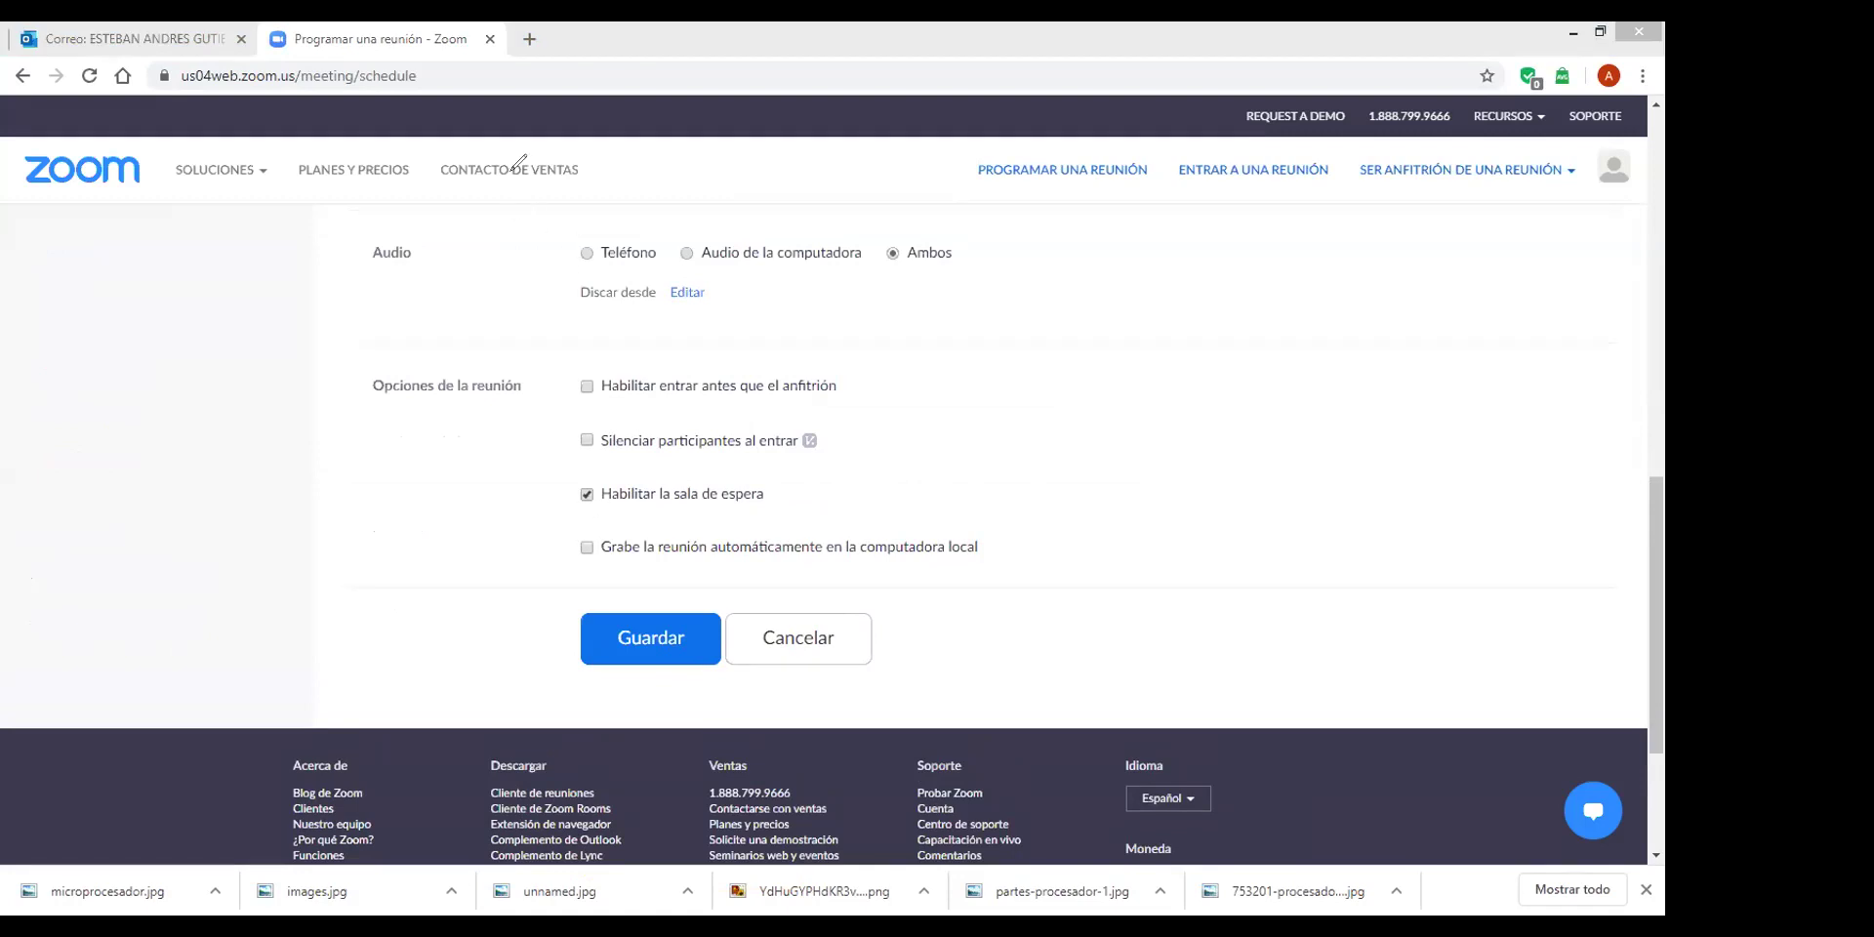
click(587, 548)
Come back from the join page to the scheduling form and save 'Mi reunión'.
click(1295, 156)
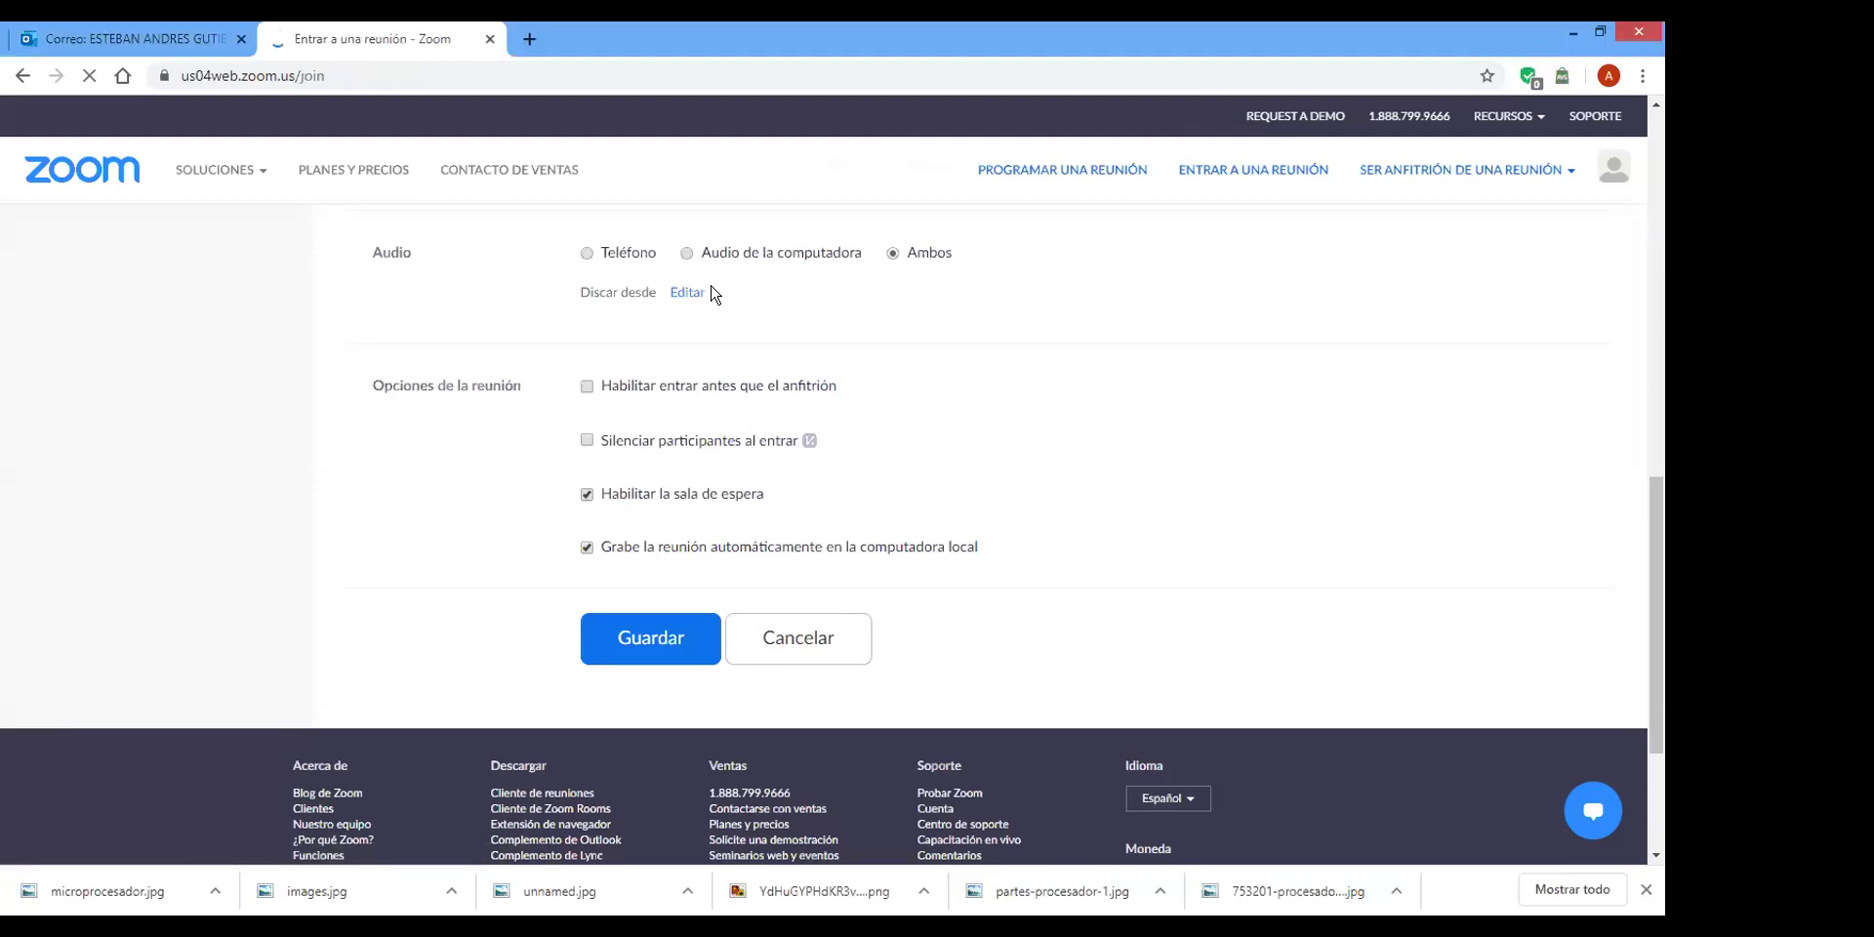
click(20, 82)
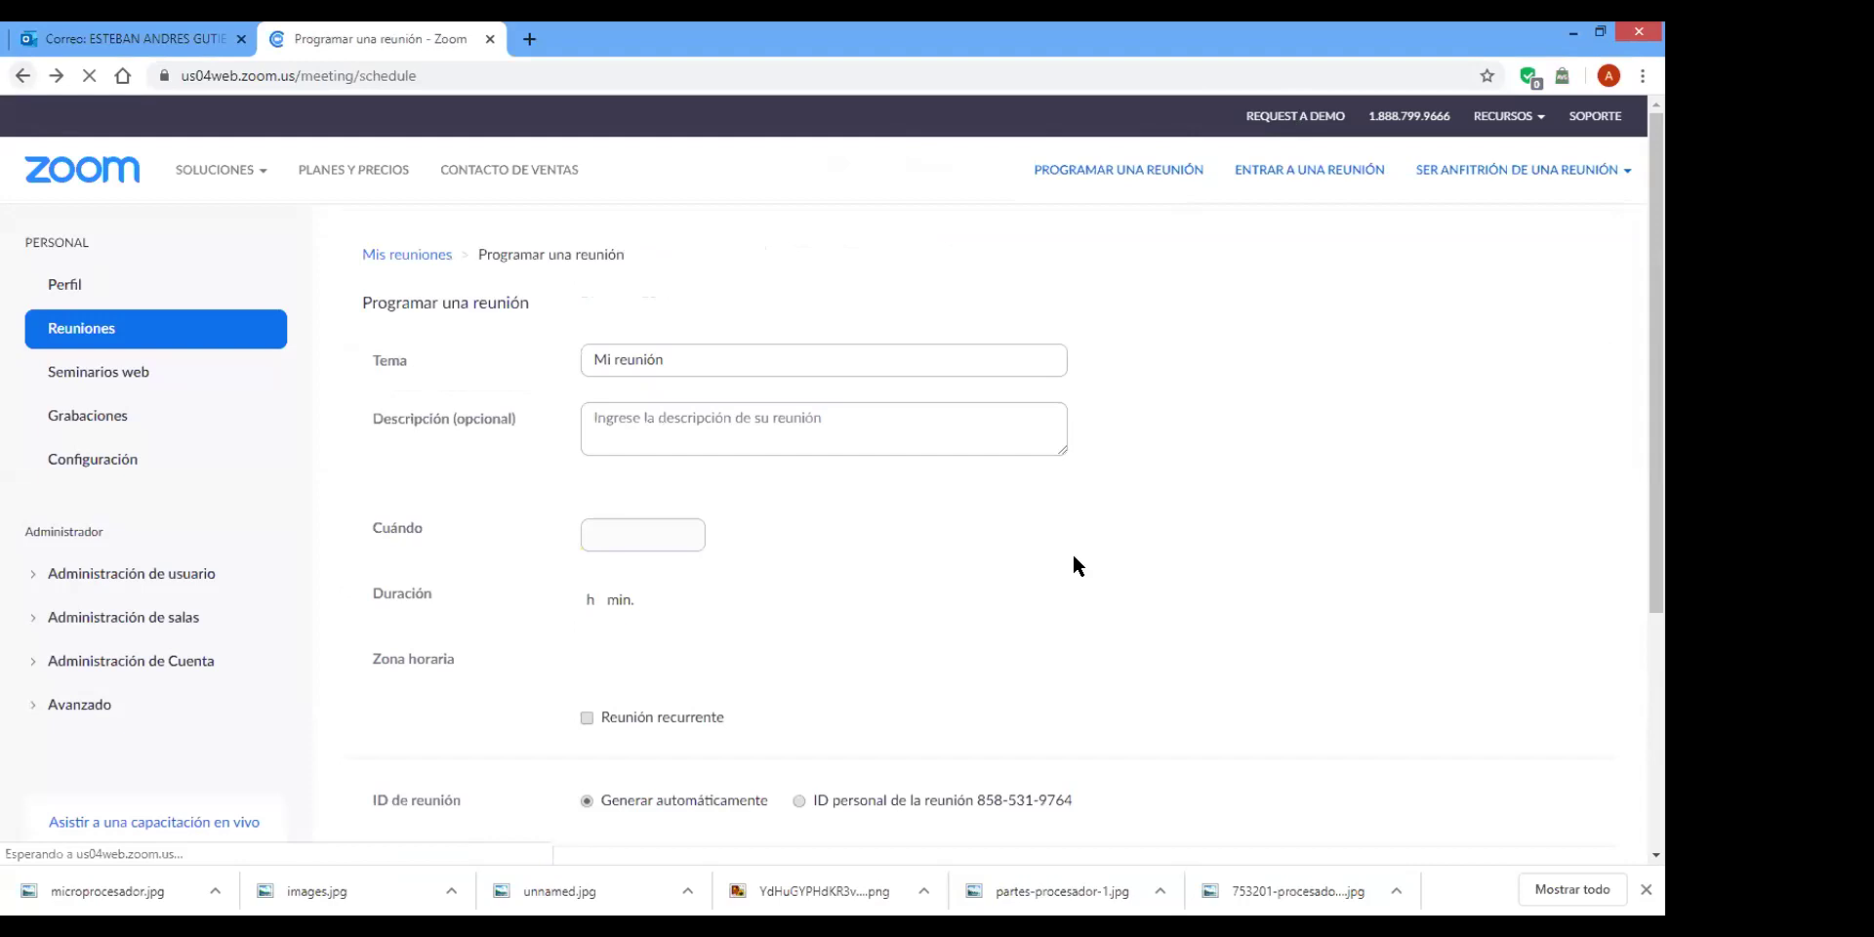
scroll(1073, 557, down, 8)
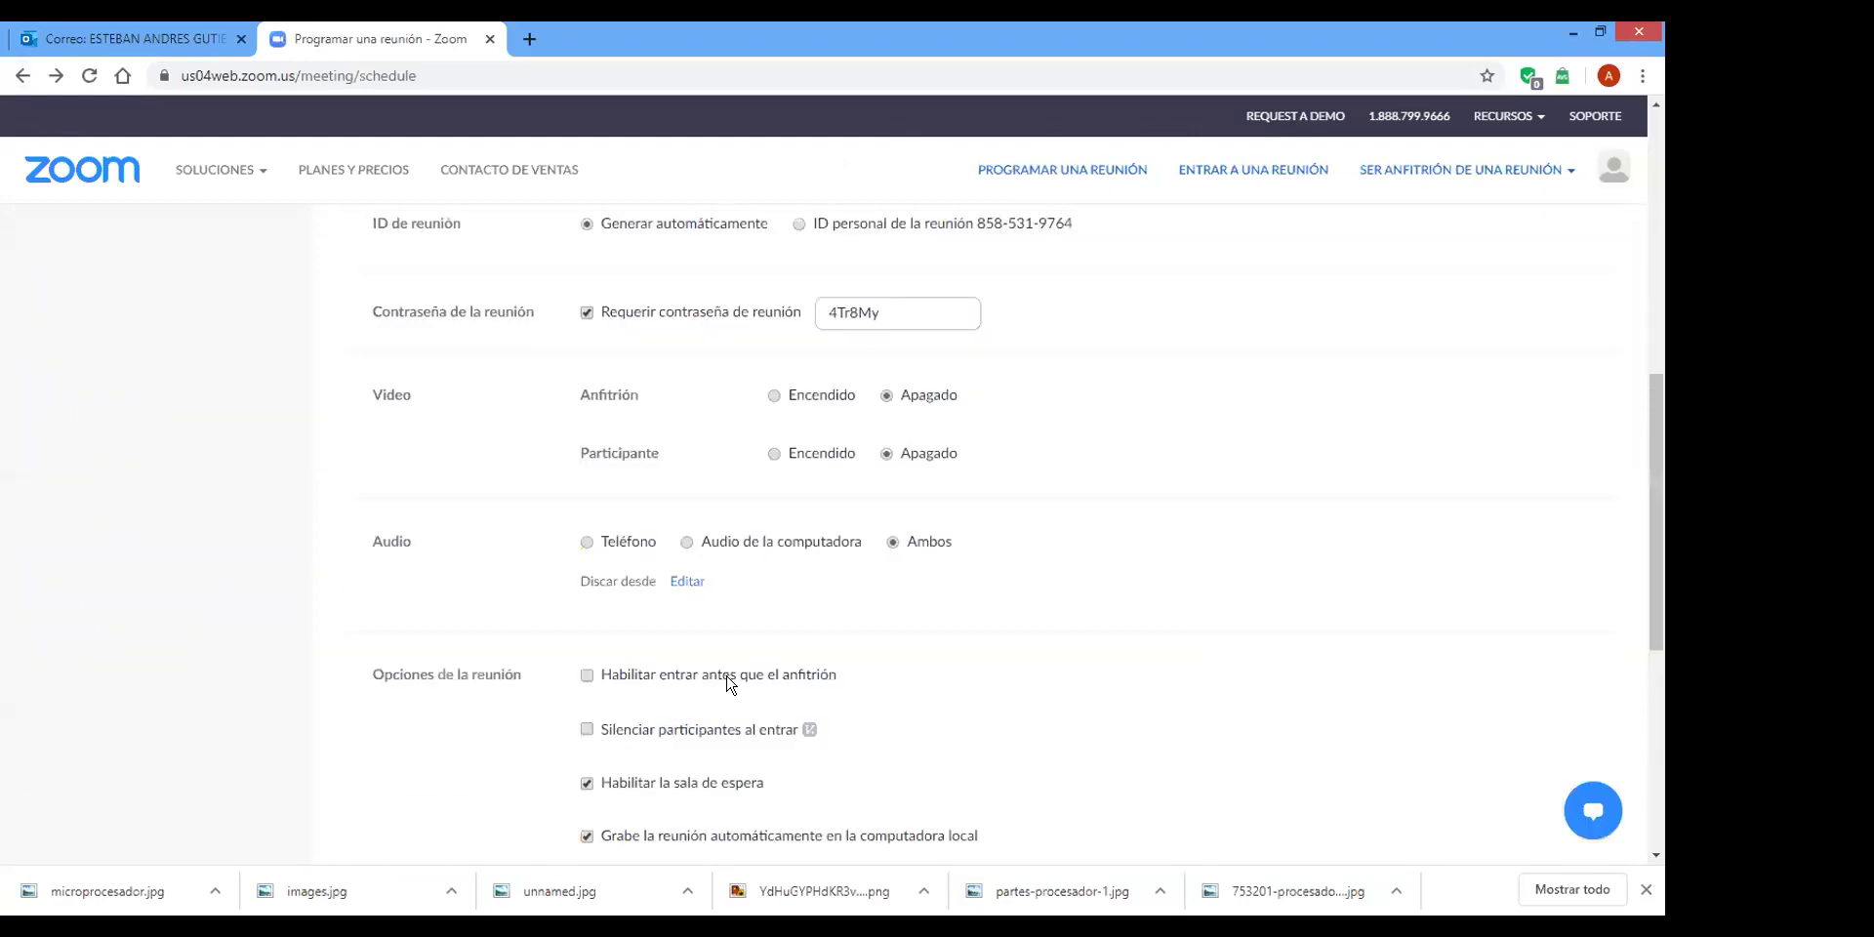
scroll(732, 677, down, 5)
scroll(629, 742, up, 2)
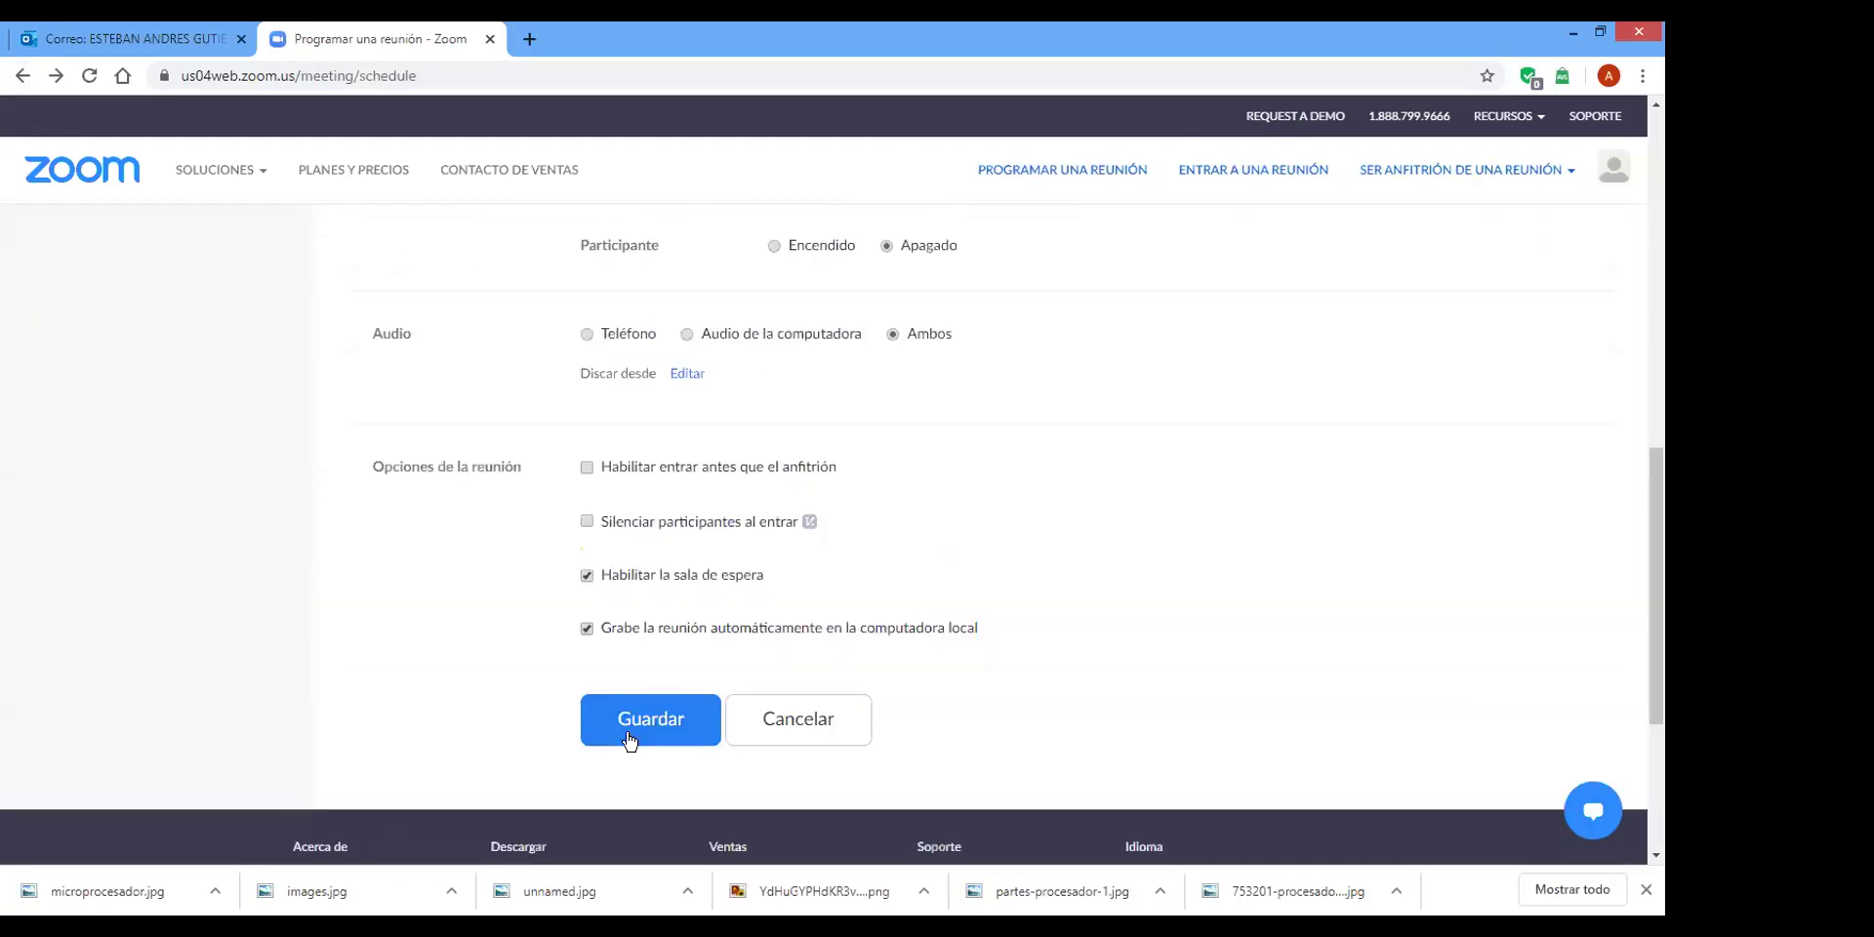
click(629, 740)
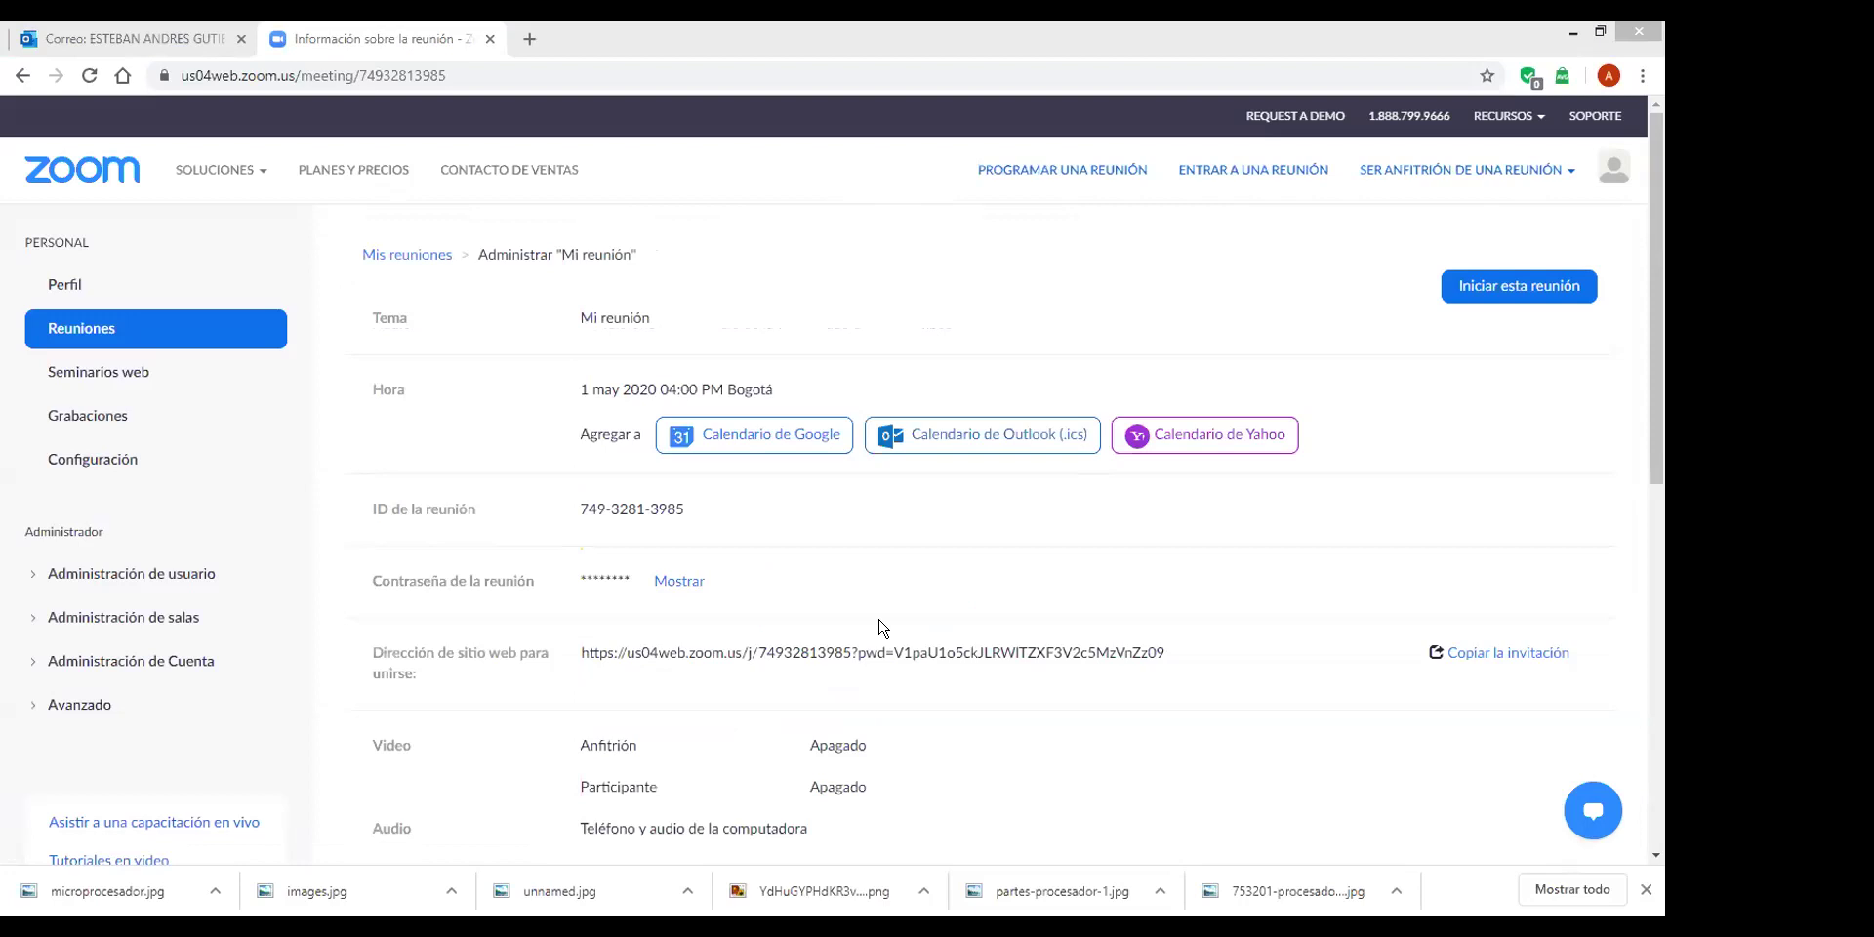
Circle the 'Iniciar esta reunión' button in yellow on the meeting details page.
click(853, 284)
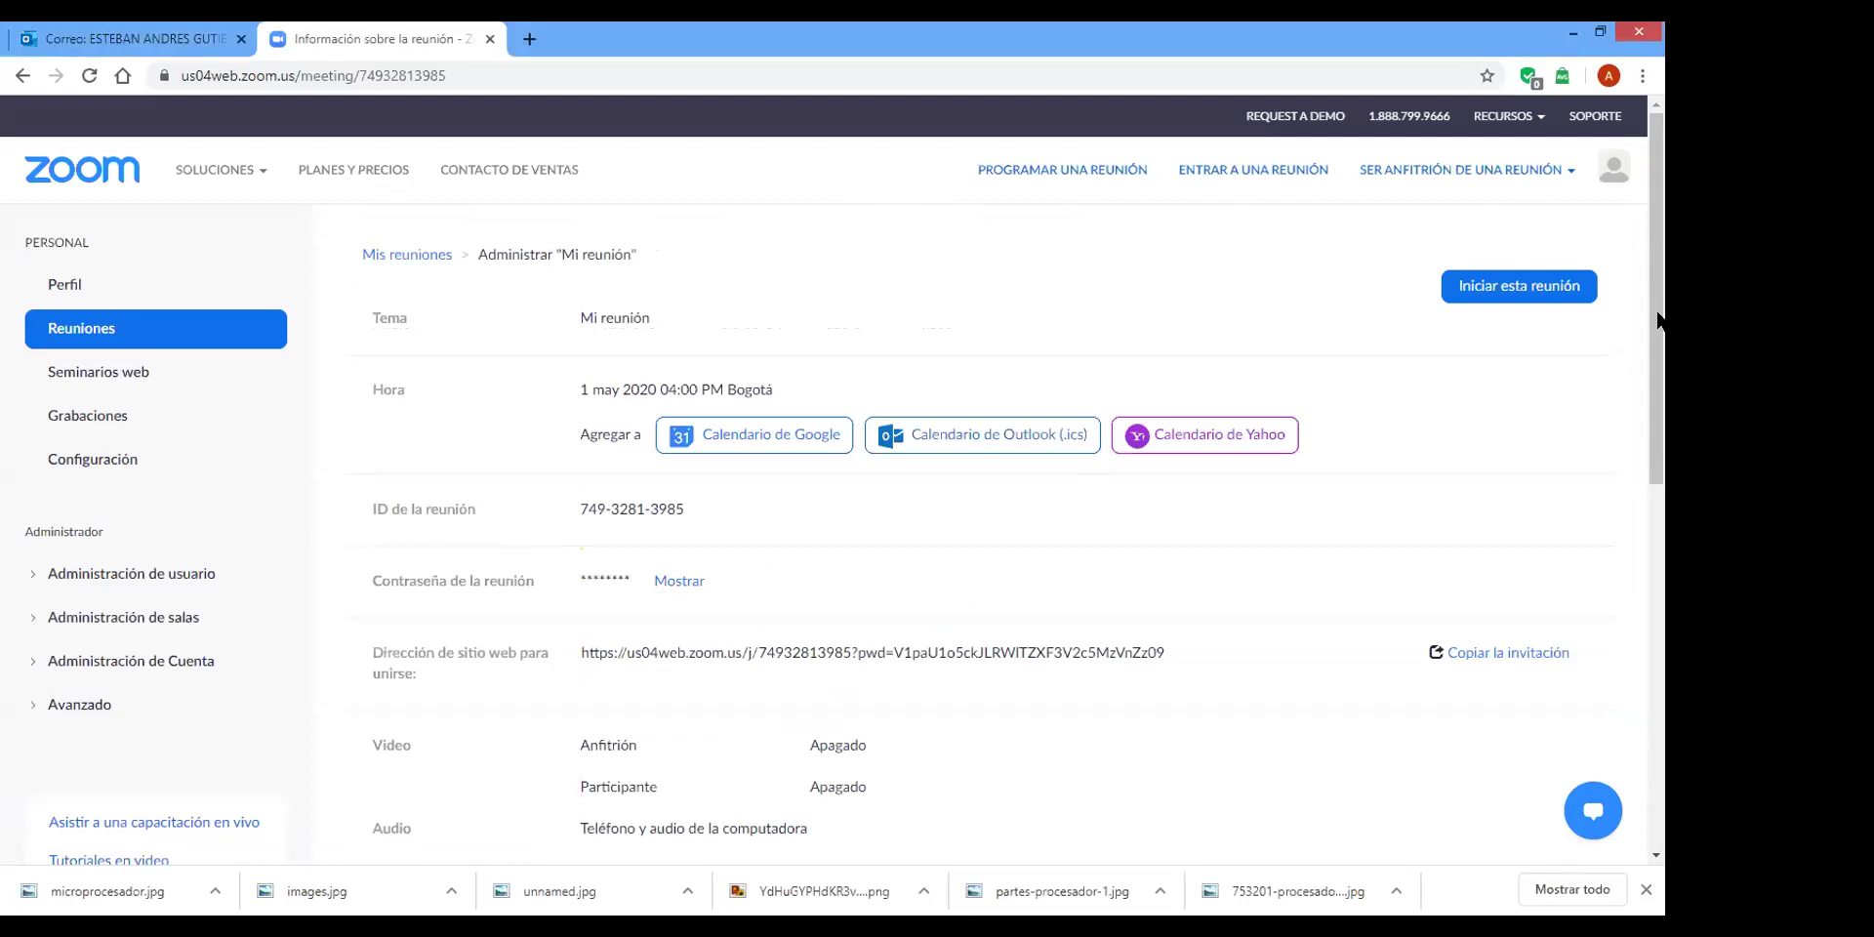
scroll(1659, 322, down, 2)
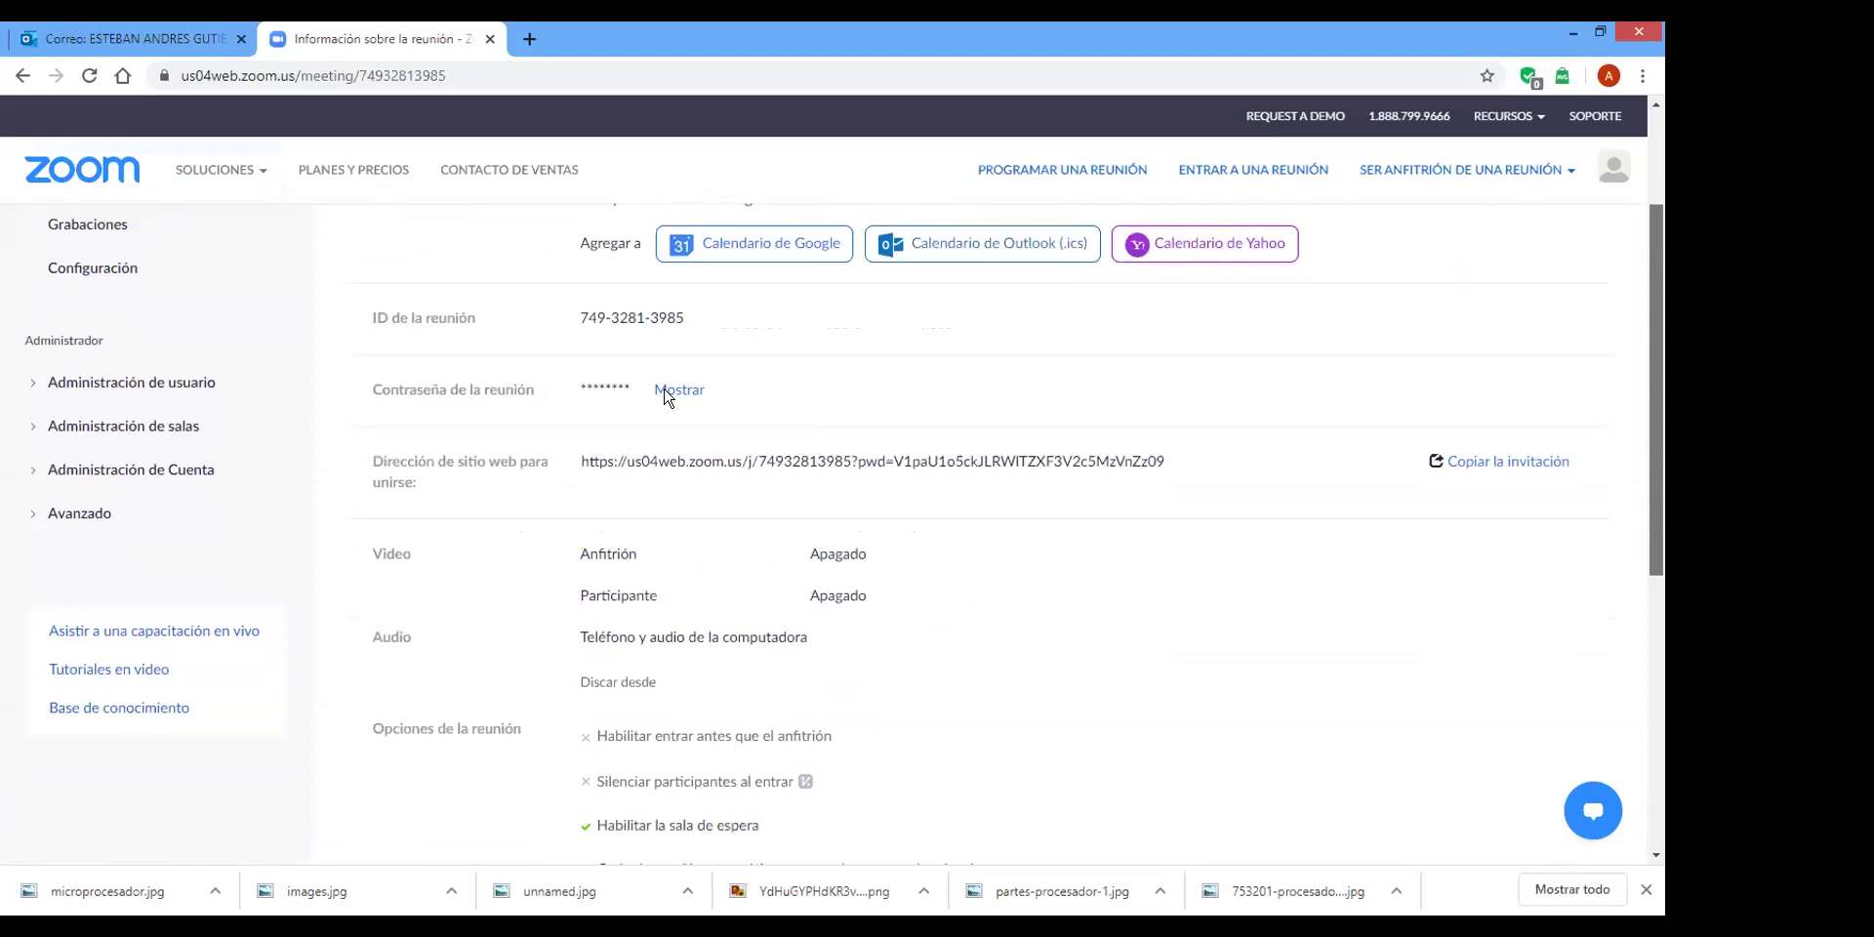
scroll(621, 437, down, 3)
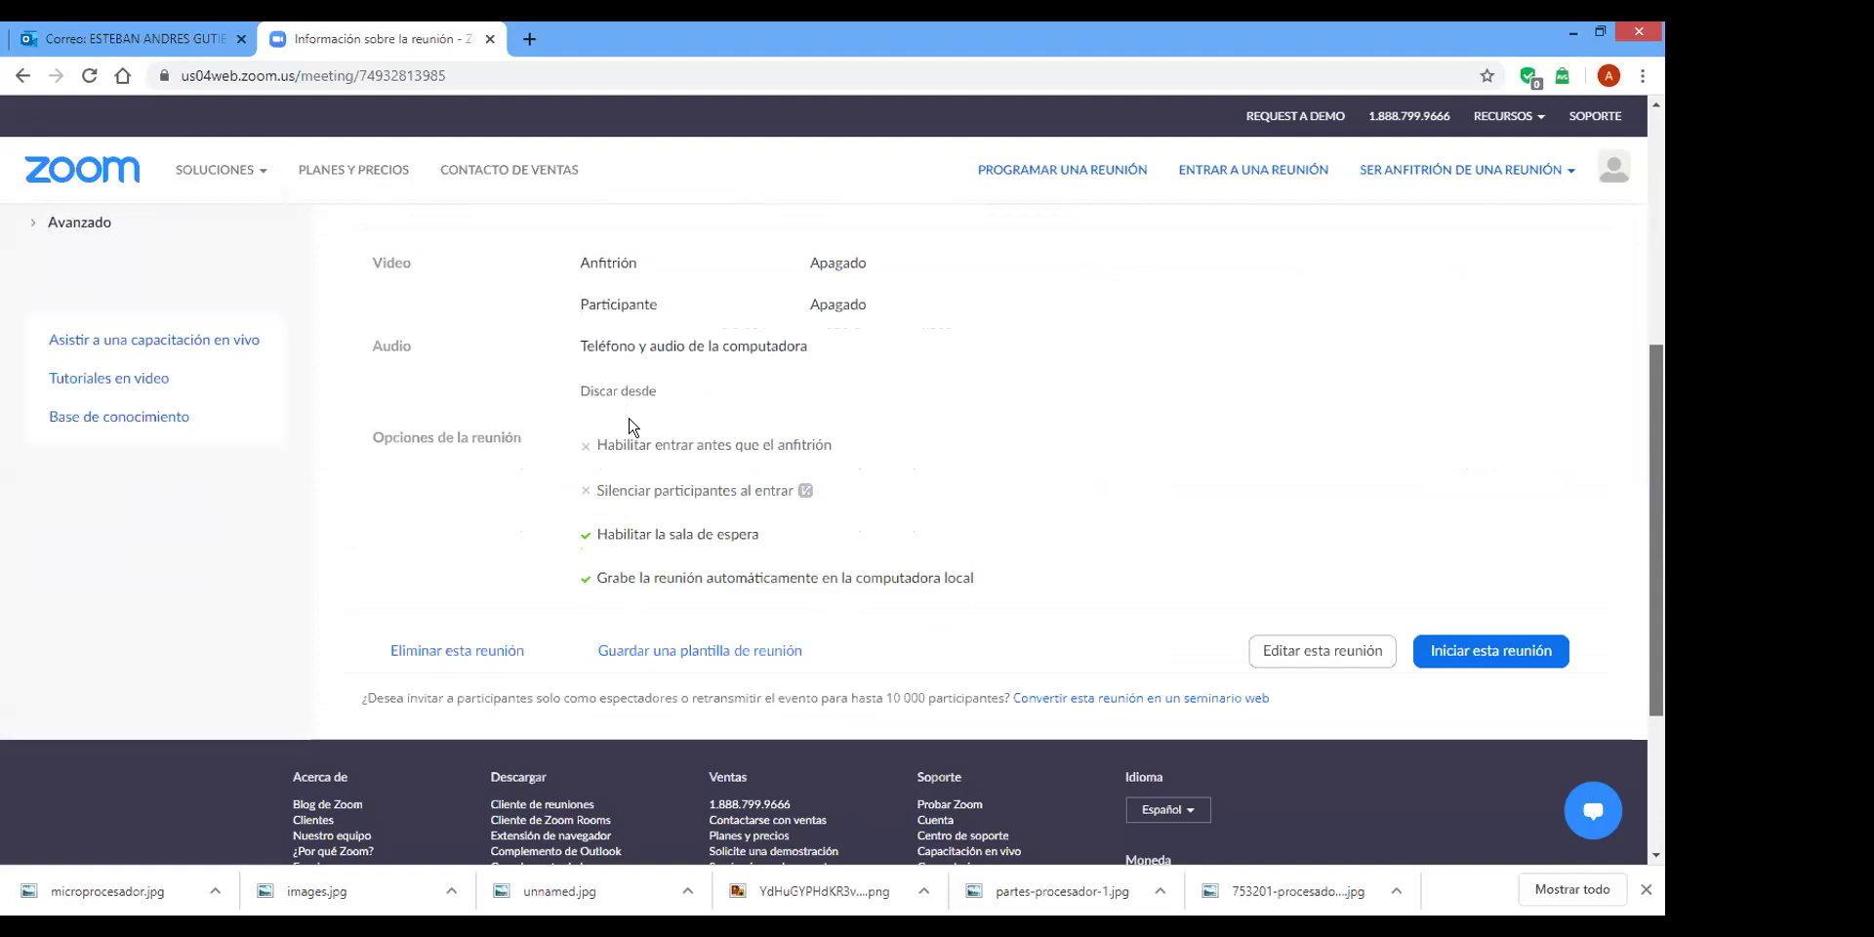
scroll(1176, 475, up, 3)
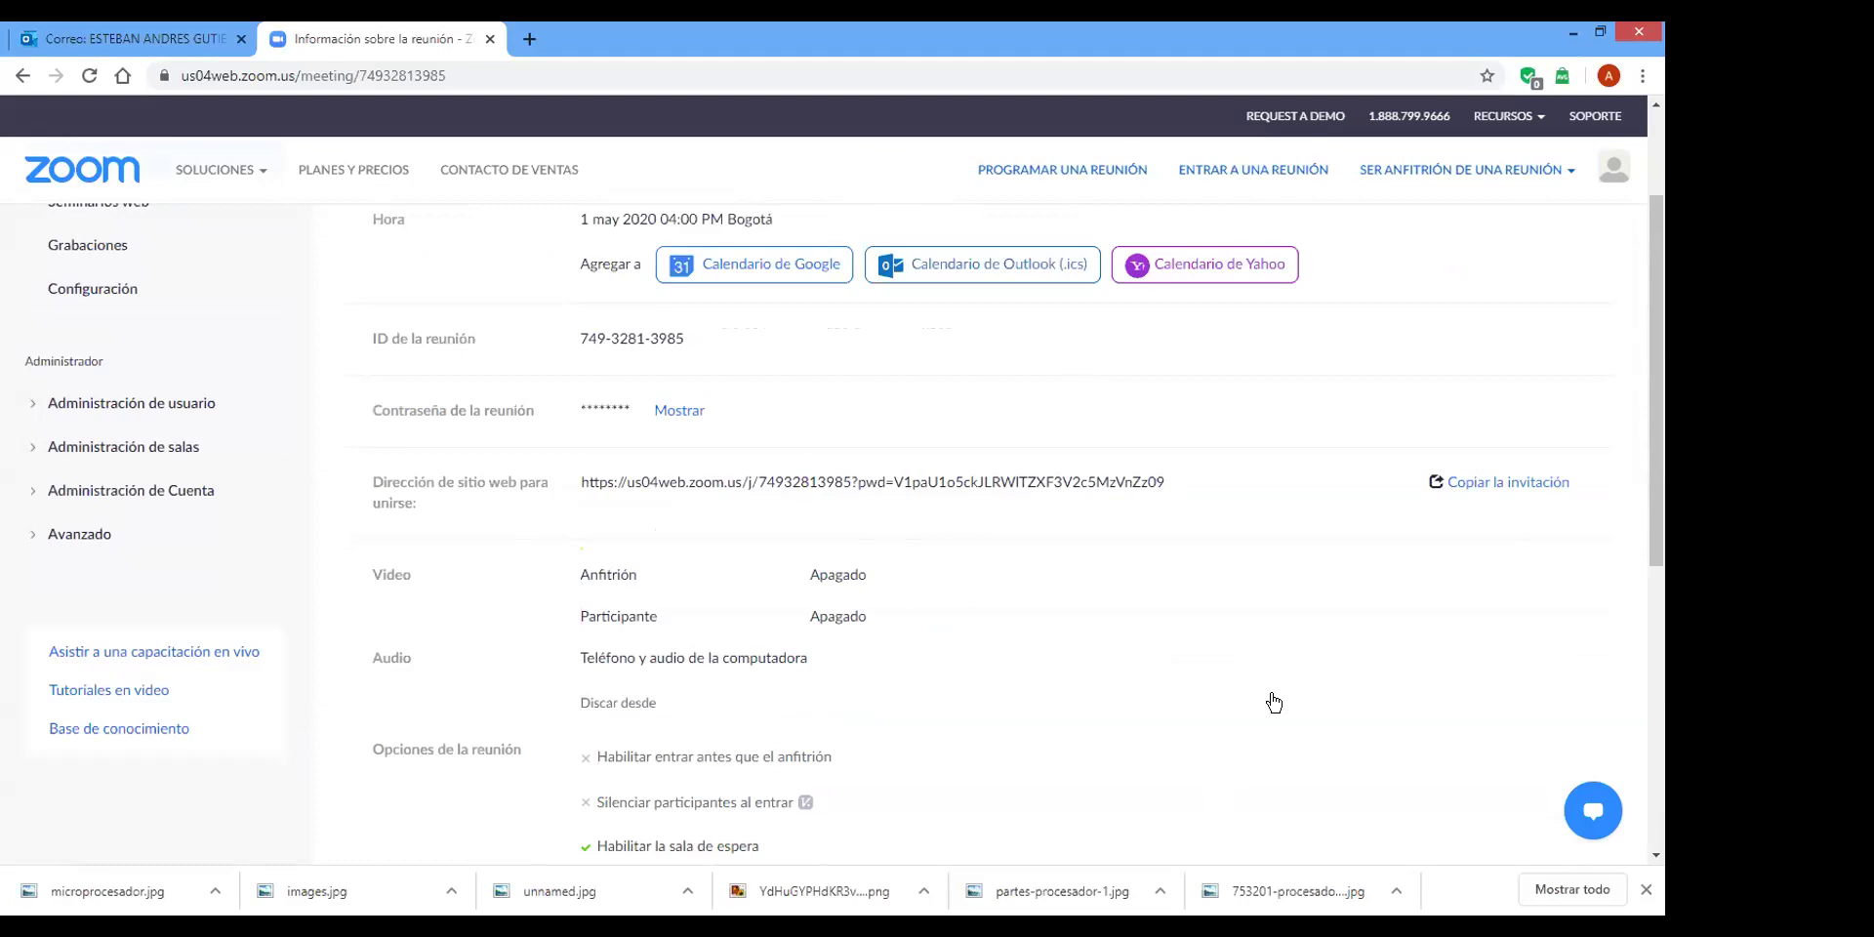
scroll(1274, 702, down, 4)
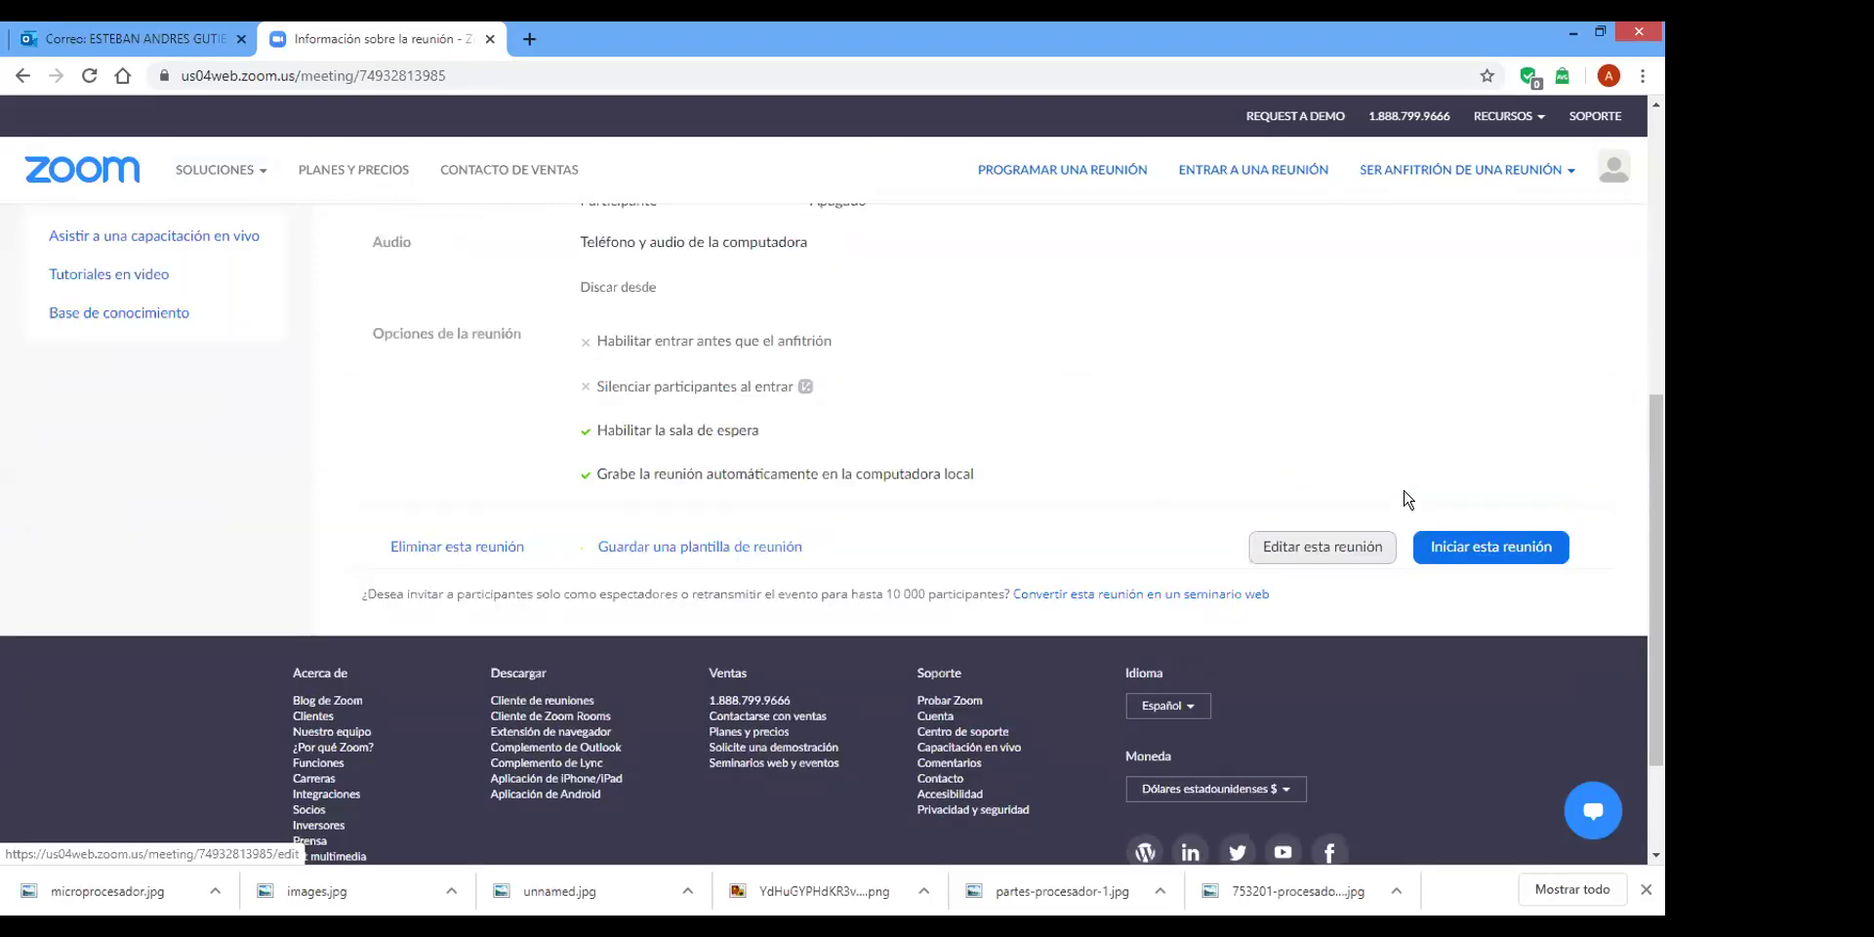
click(1491, 545)
mouse_move(1510, 490)
mouse_down()
mouse_move(1400, 530)
mouse_move(1635, 544)
mouse_move(1455, 470)
mouse_up()
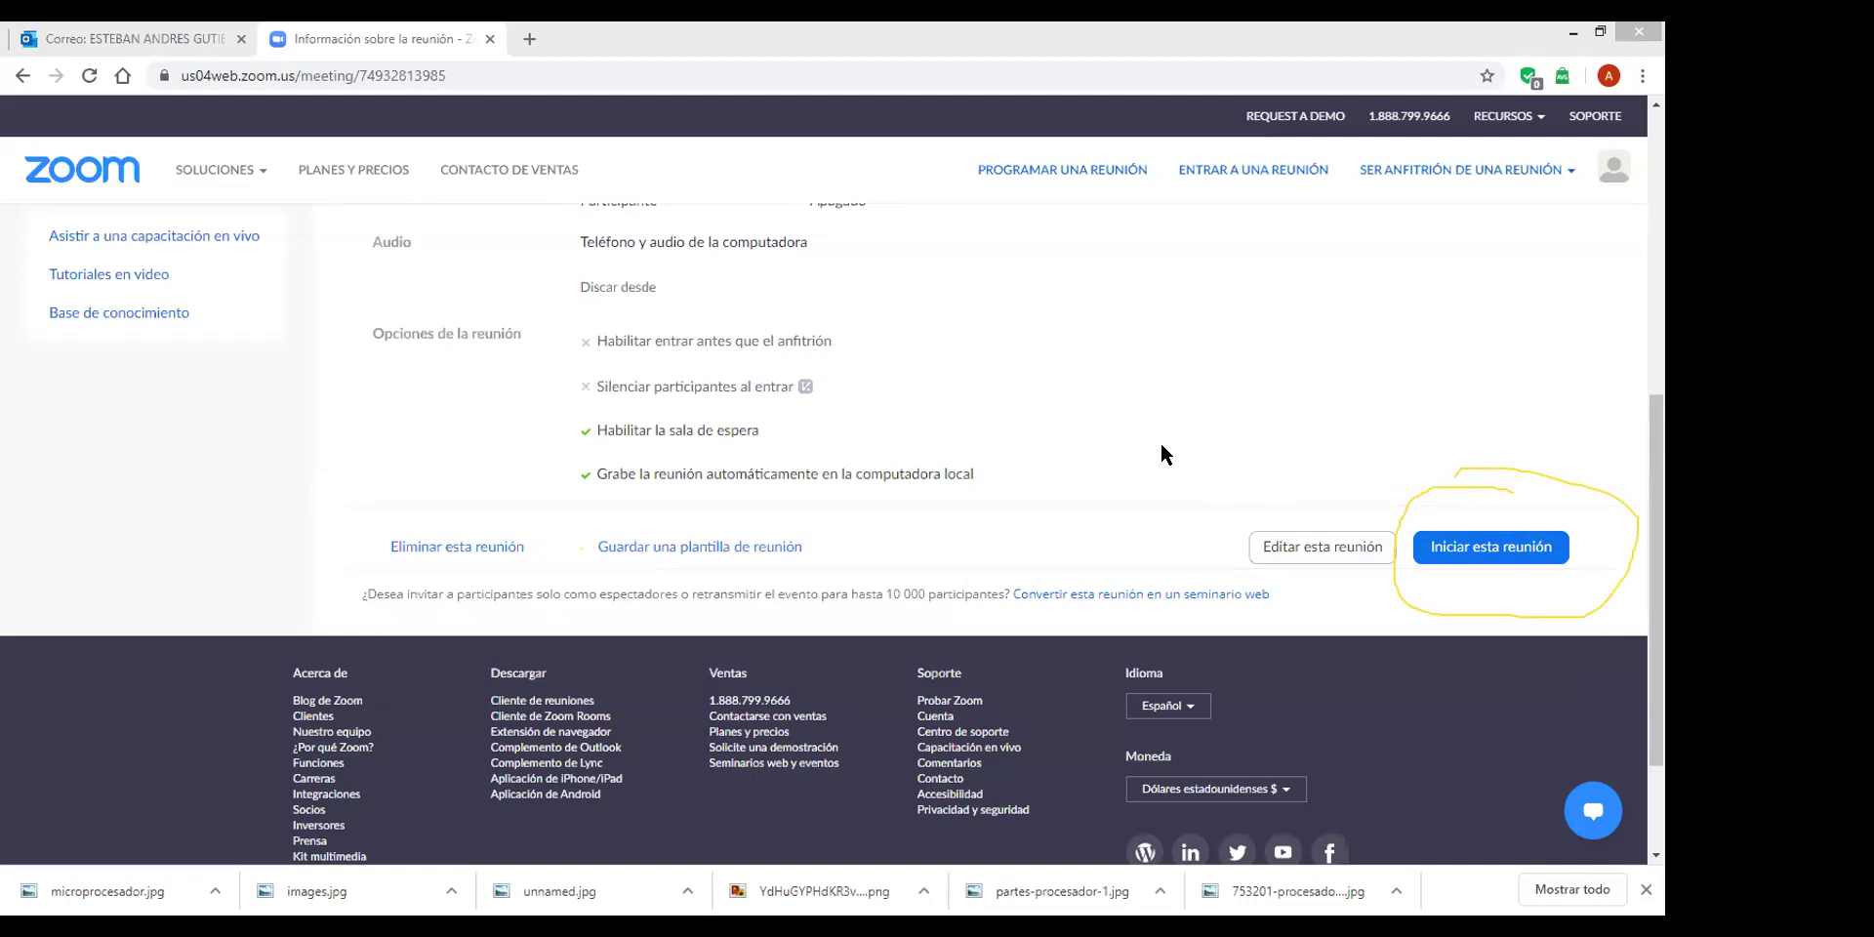
scroll(1168, 456, up, 3)
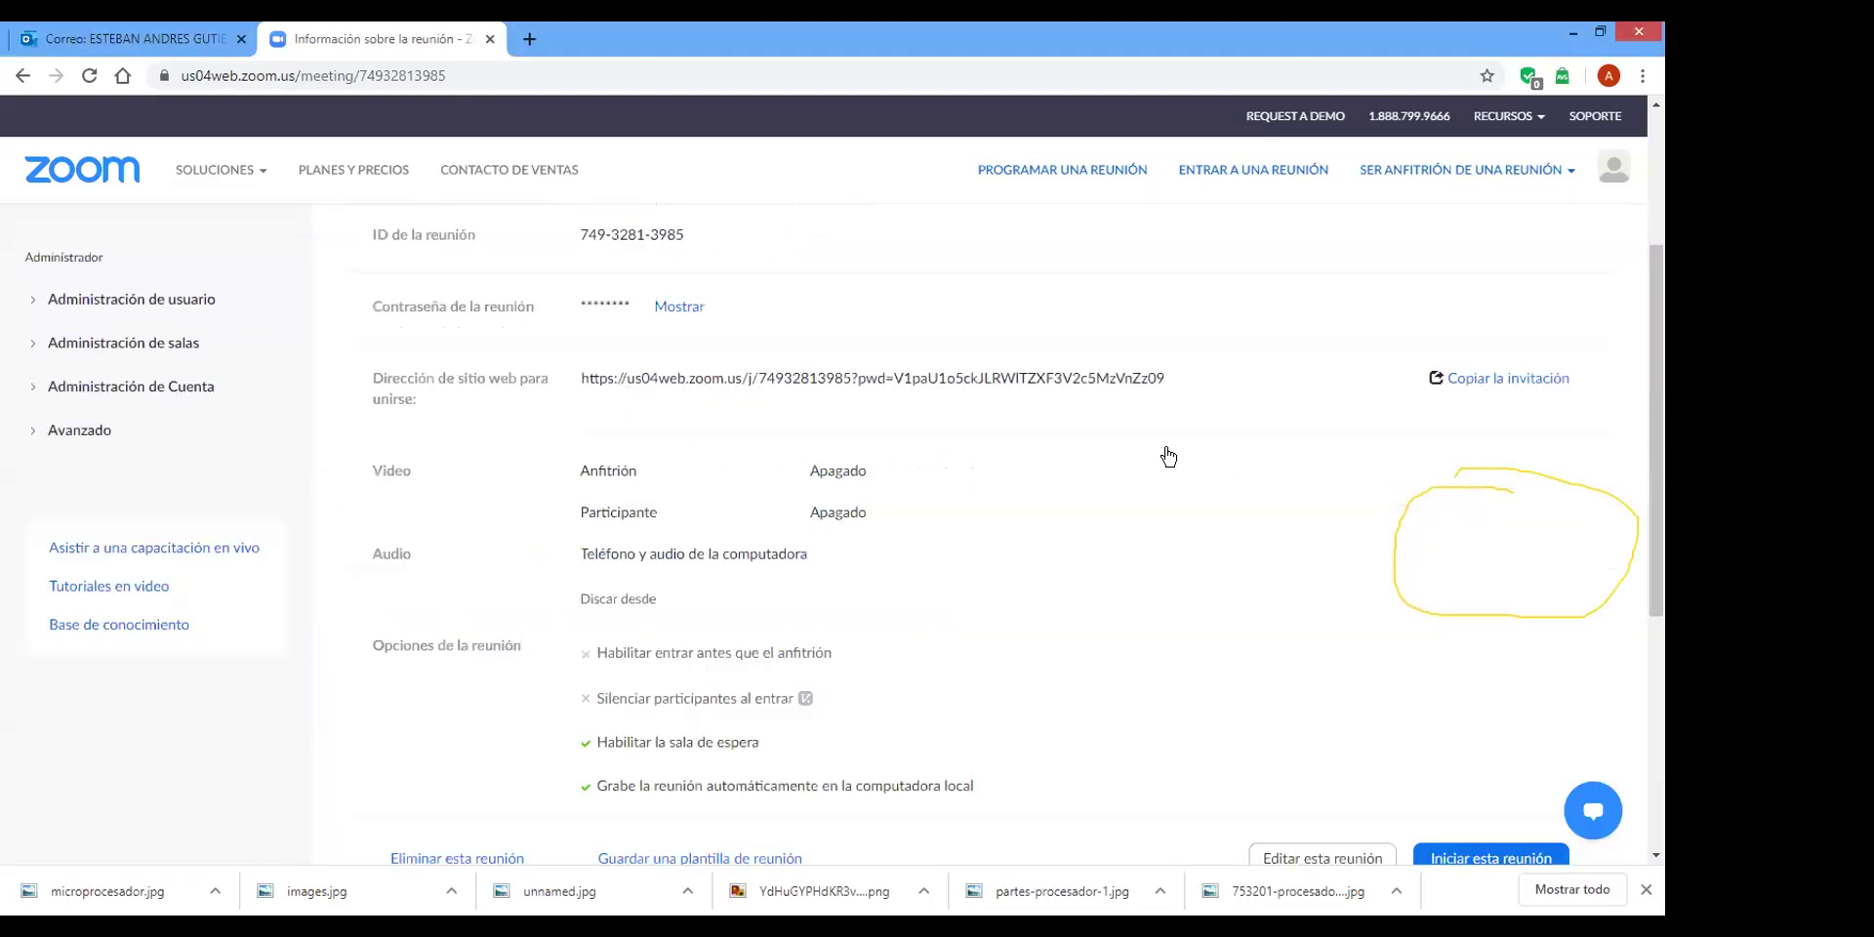
Circle the meeting ID and the join link with yellow and red pen strokes.
scroll(1169, 456, up, 3)
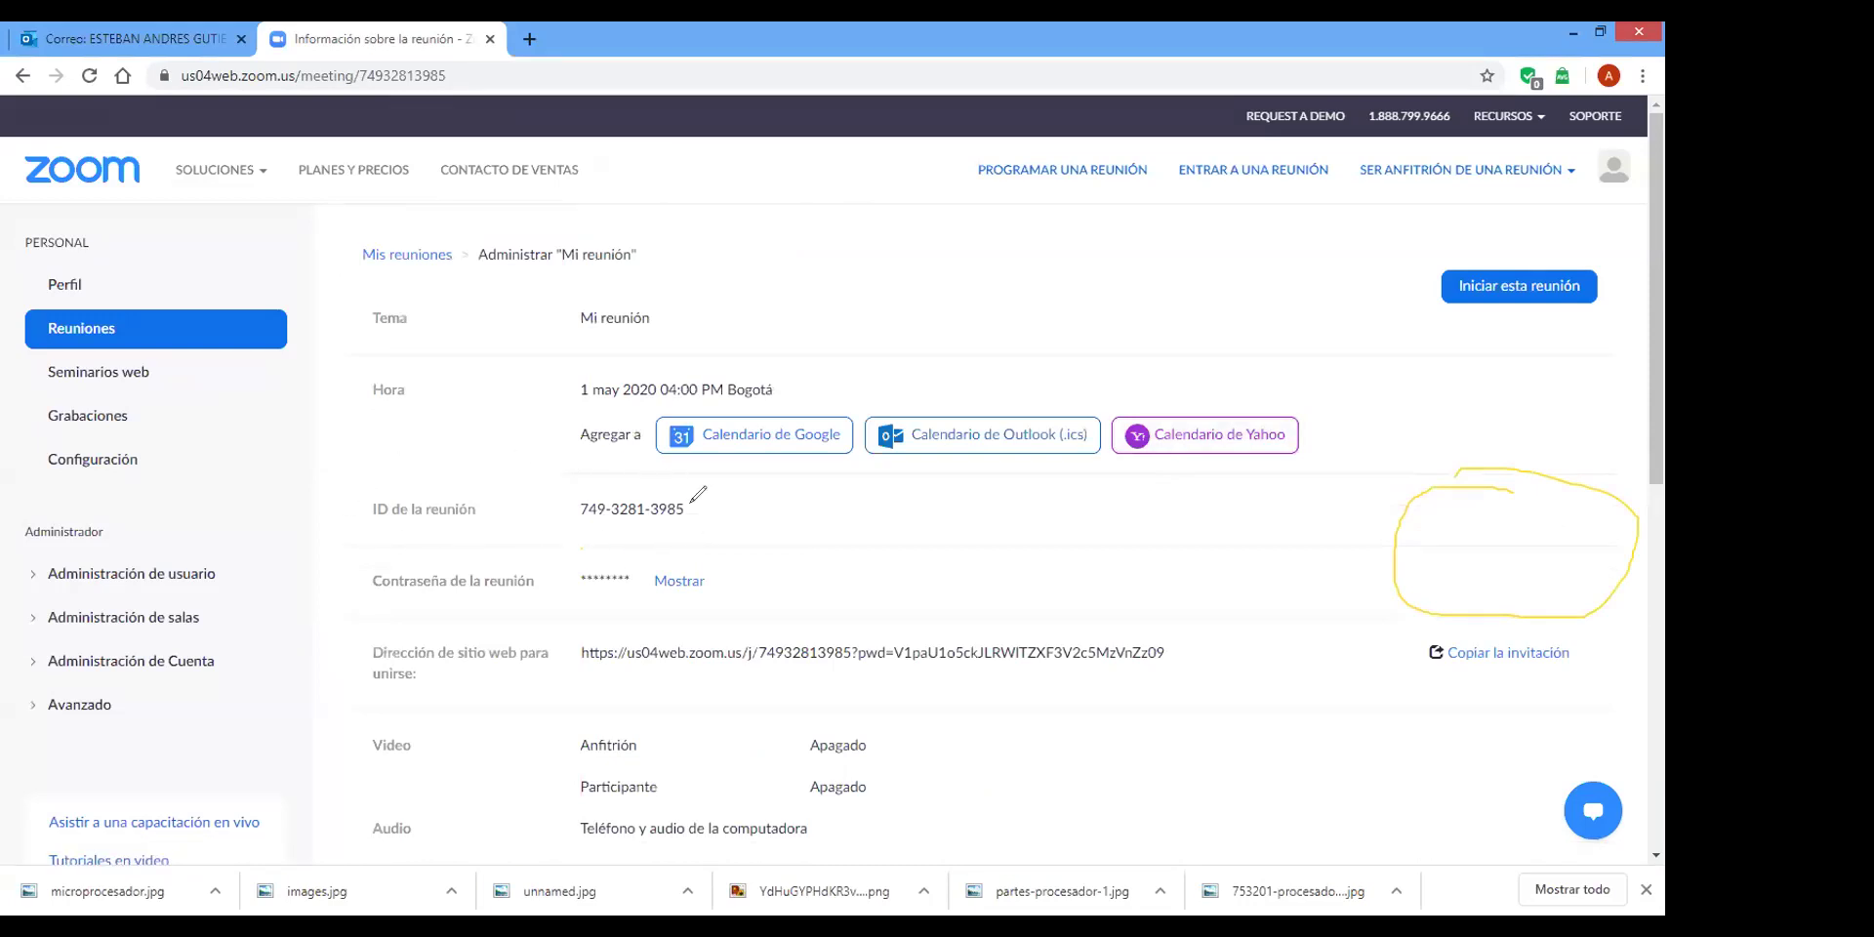
drag(683, 507, 708, 531)
drag(647, 647, 1250, 617)
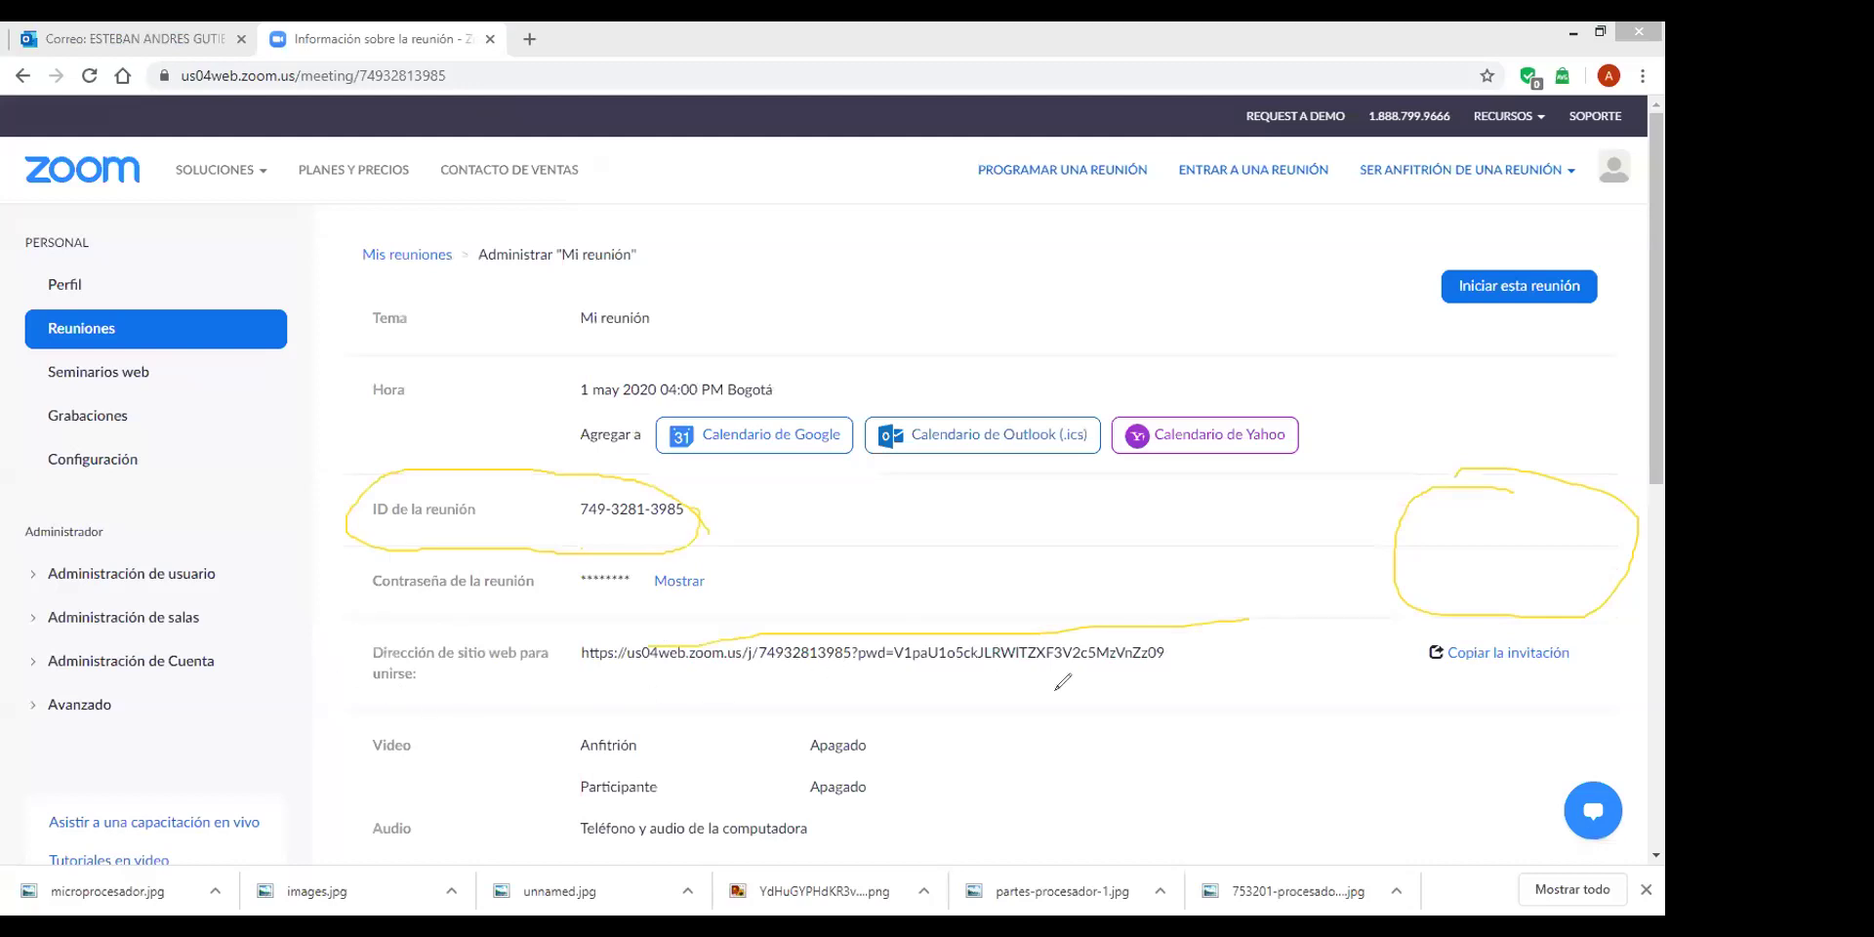
mouse_move(644, 639)
mouse_down()
mouse_move(647, 709)
mouse_move(1190, 641)
mouse_up()
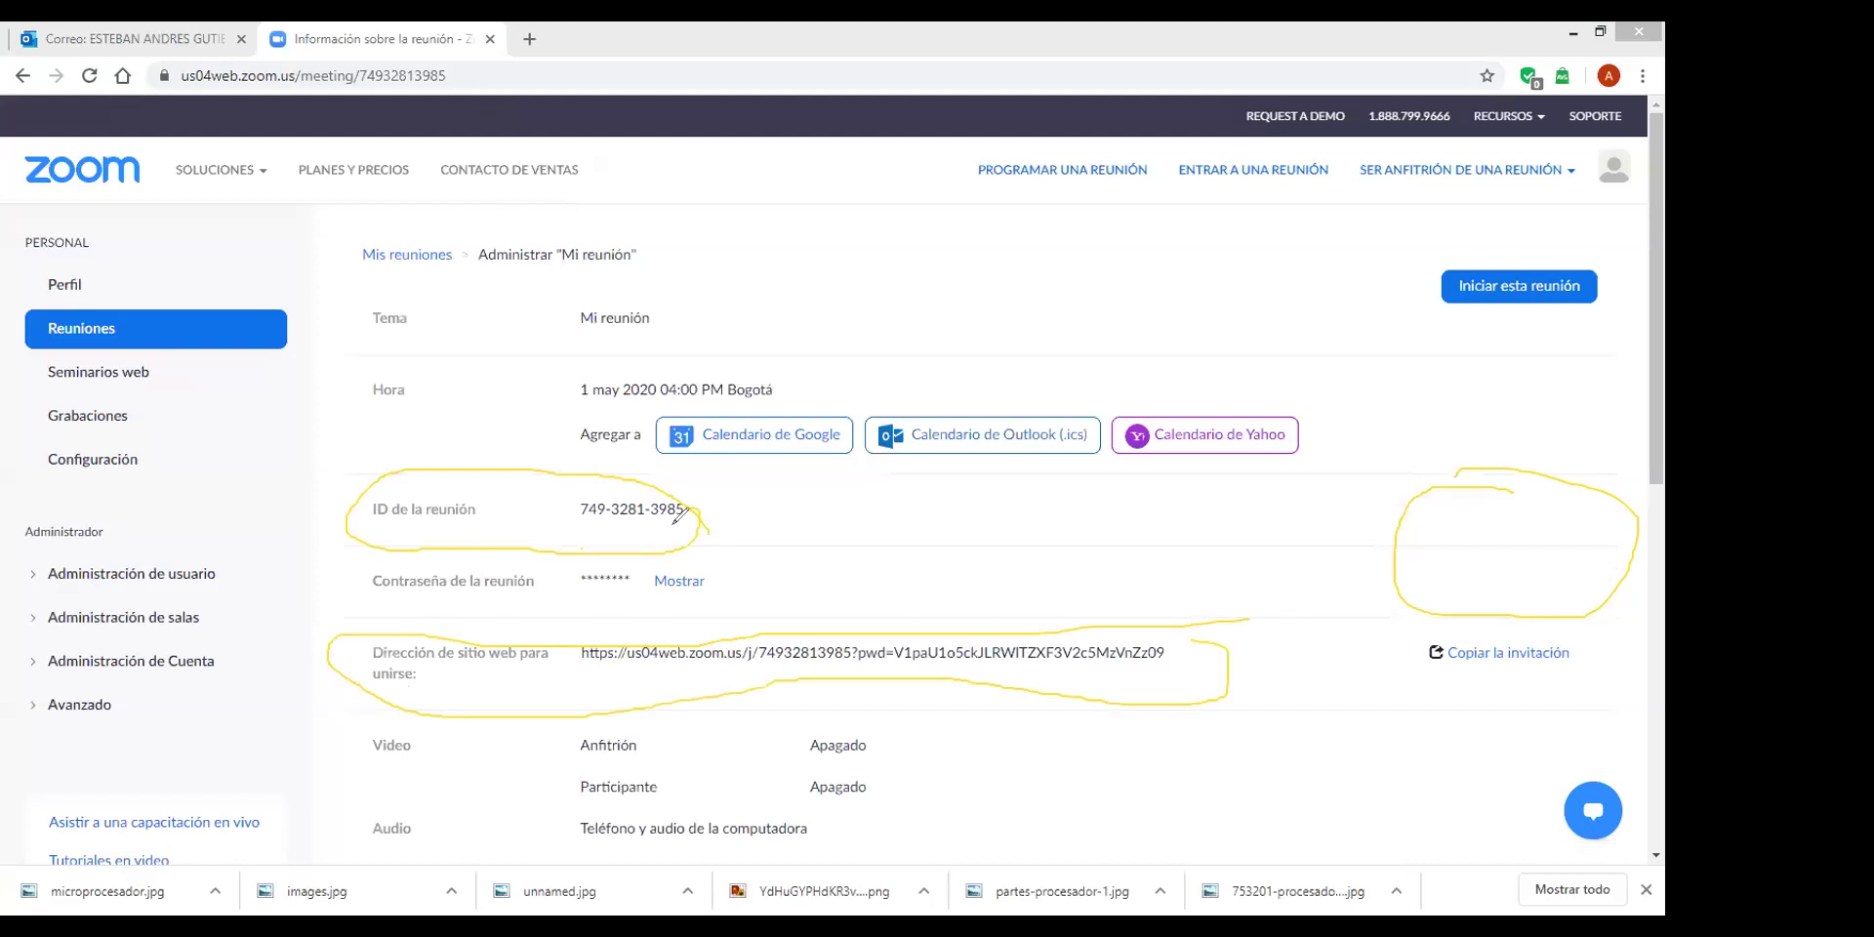
drag(684, 548, 560, 455)
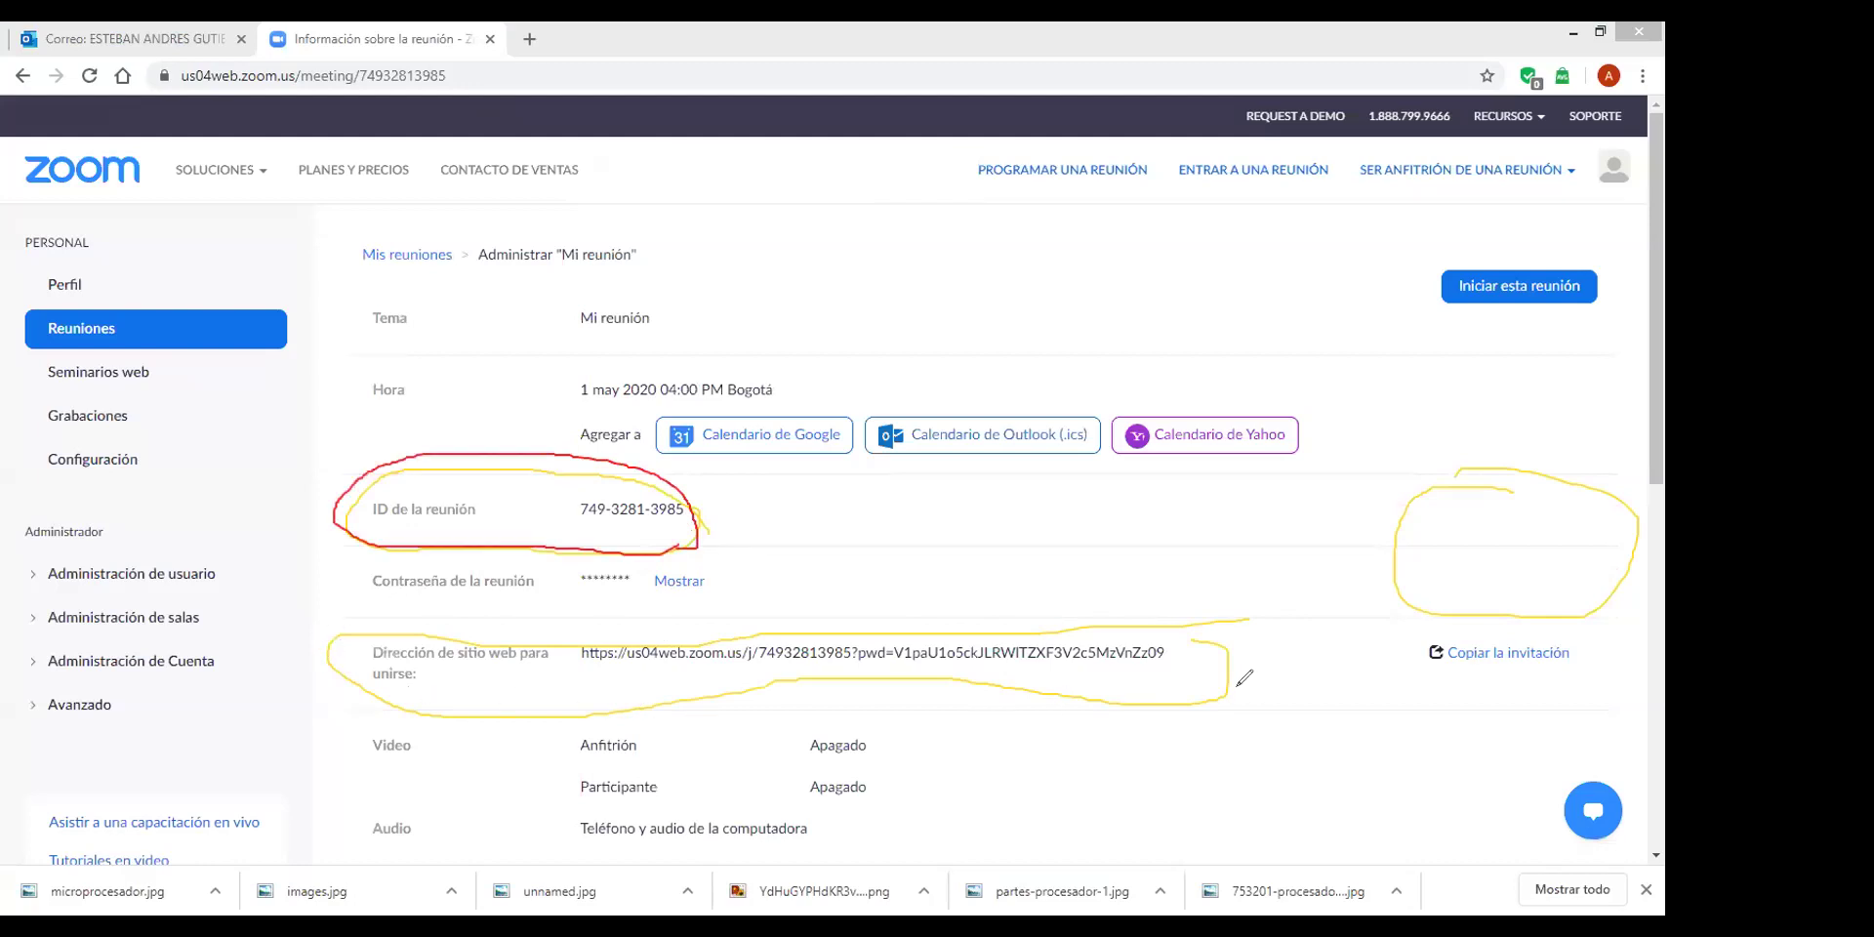
drag(1169, 648, 773, 667)
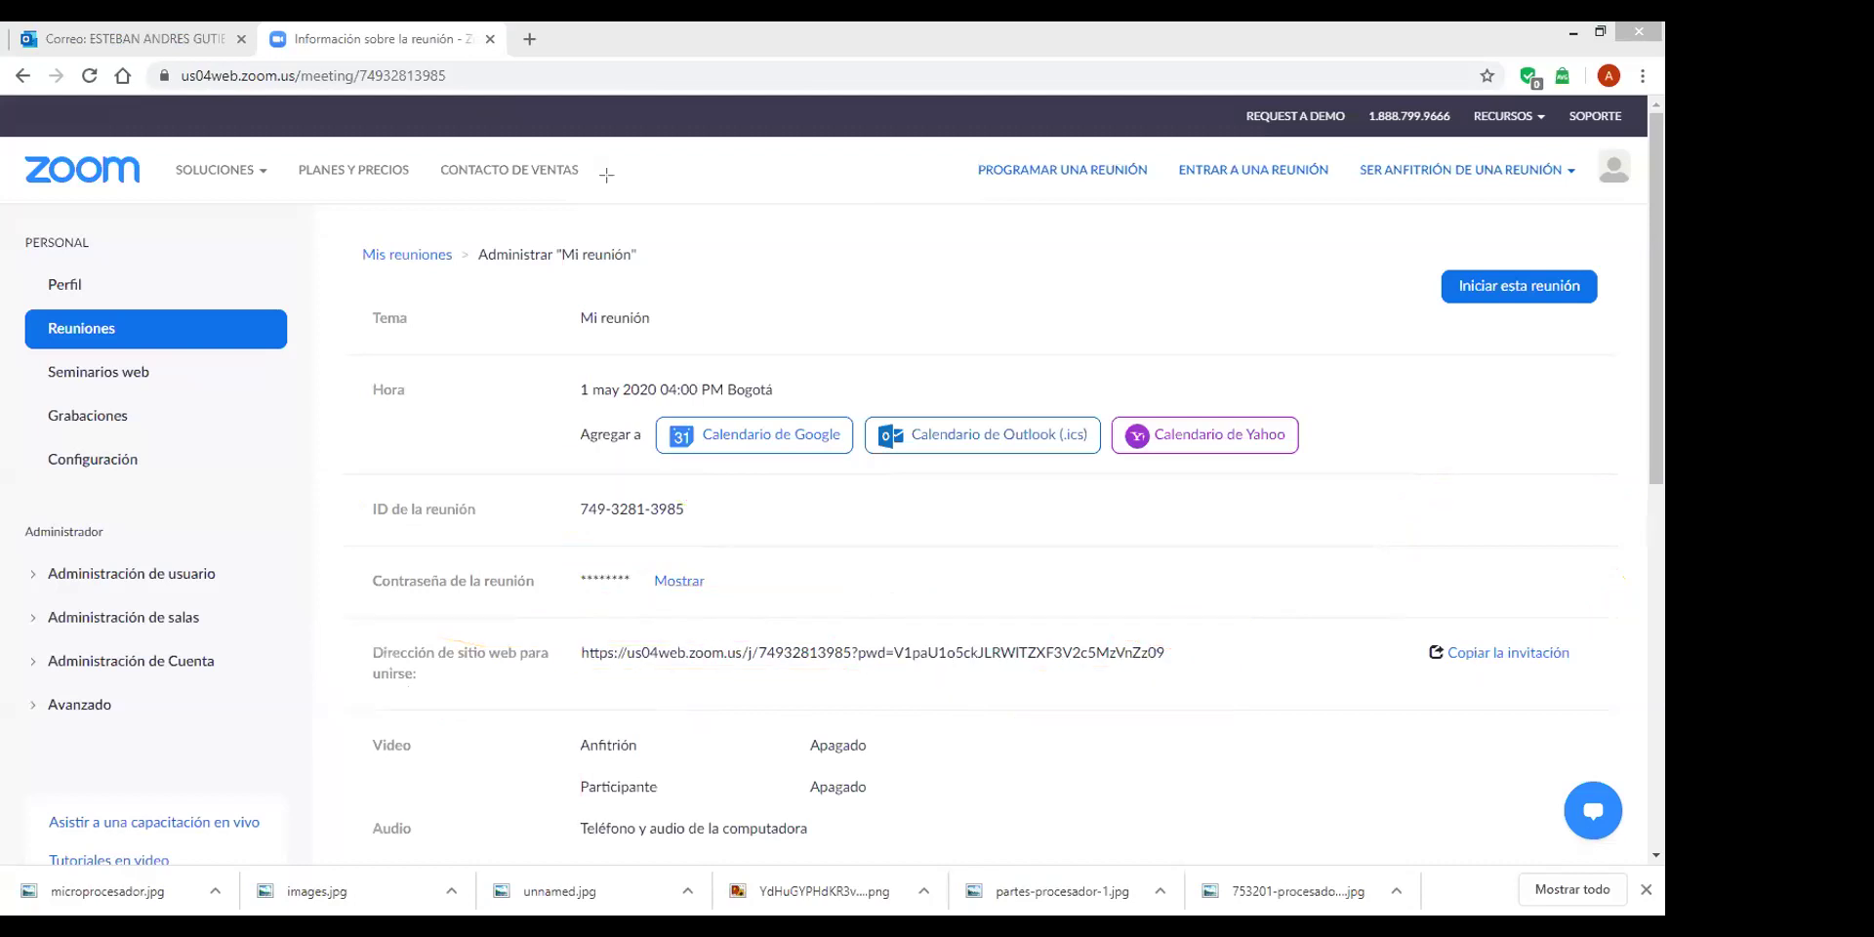
drag(567, 479, 713, 533)
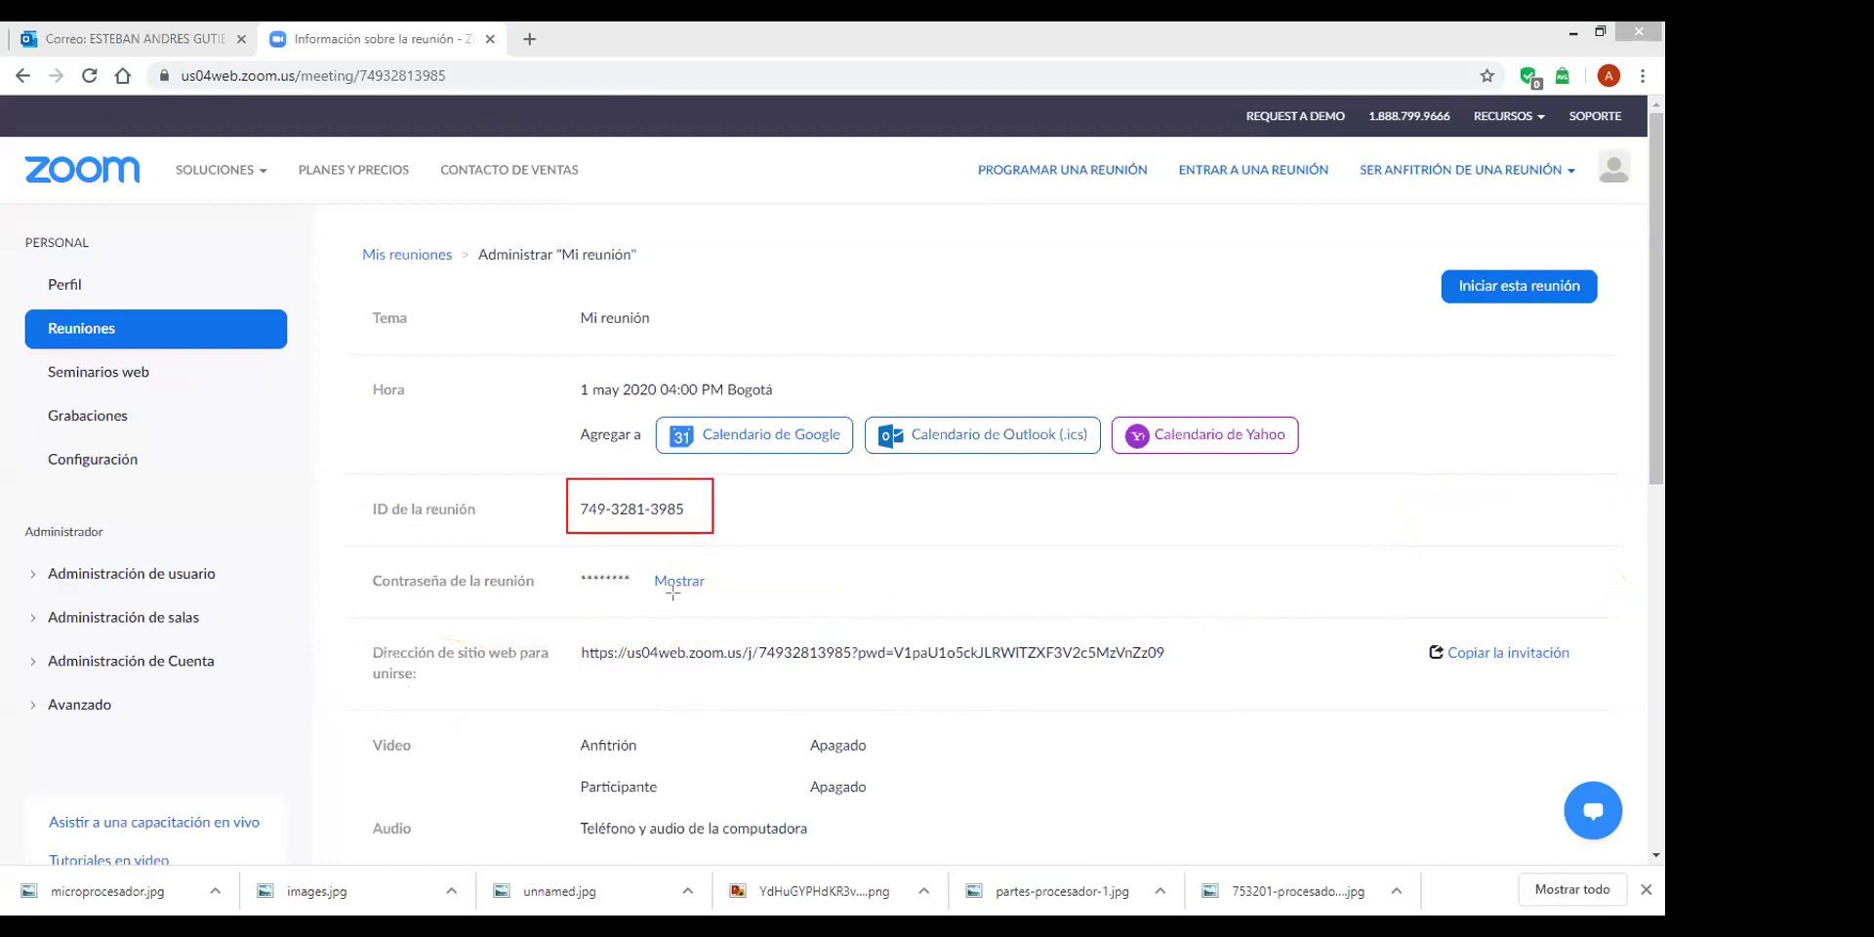
mouse_move(561, 627)
mouse_down()
mouse_move(746, 681)
mouse_move(1191, 680)
mouse_up()
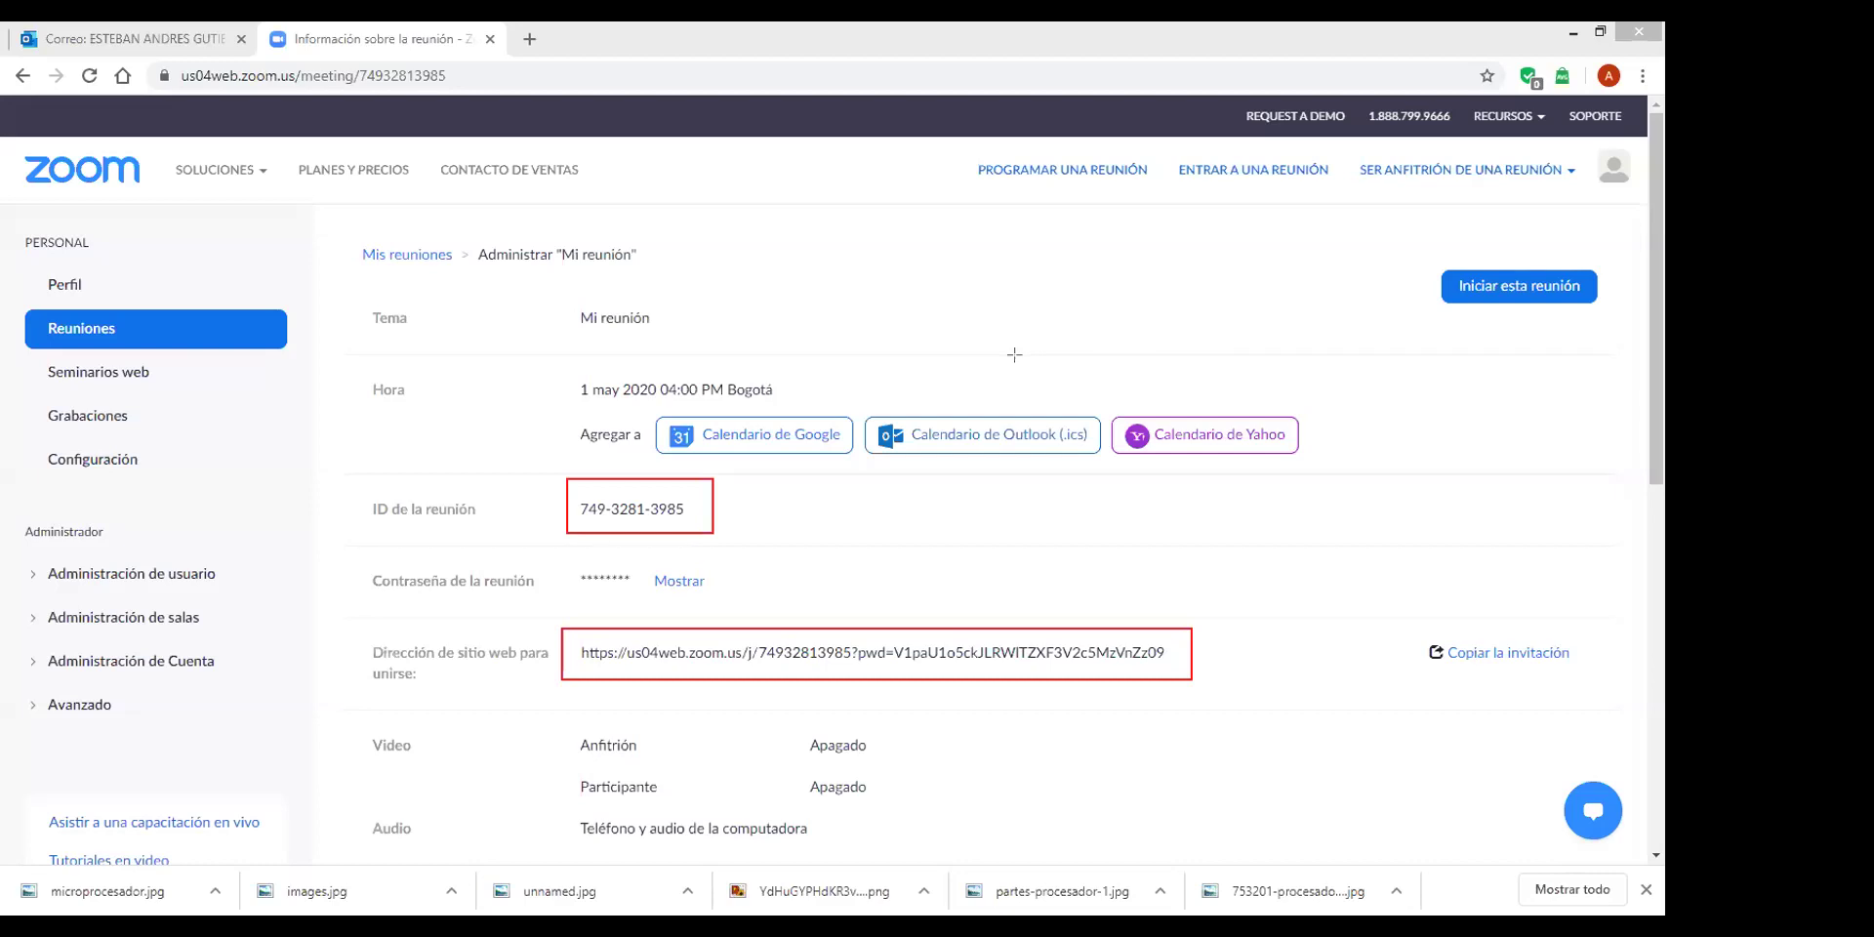
drag(717, 509, 771, 485)
drag(1116, 640, 1159, 604)
Cross out the join link with red scribbles and loop a red line around it.
drag(878, 634, 919, 675)
mouse_move(941, 615)
mouse_down()
mouse_move(833, 686)
mouse_move(1025, 676)
mouse_up()
drag(1020, 611, 898, 696)
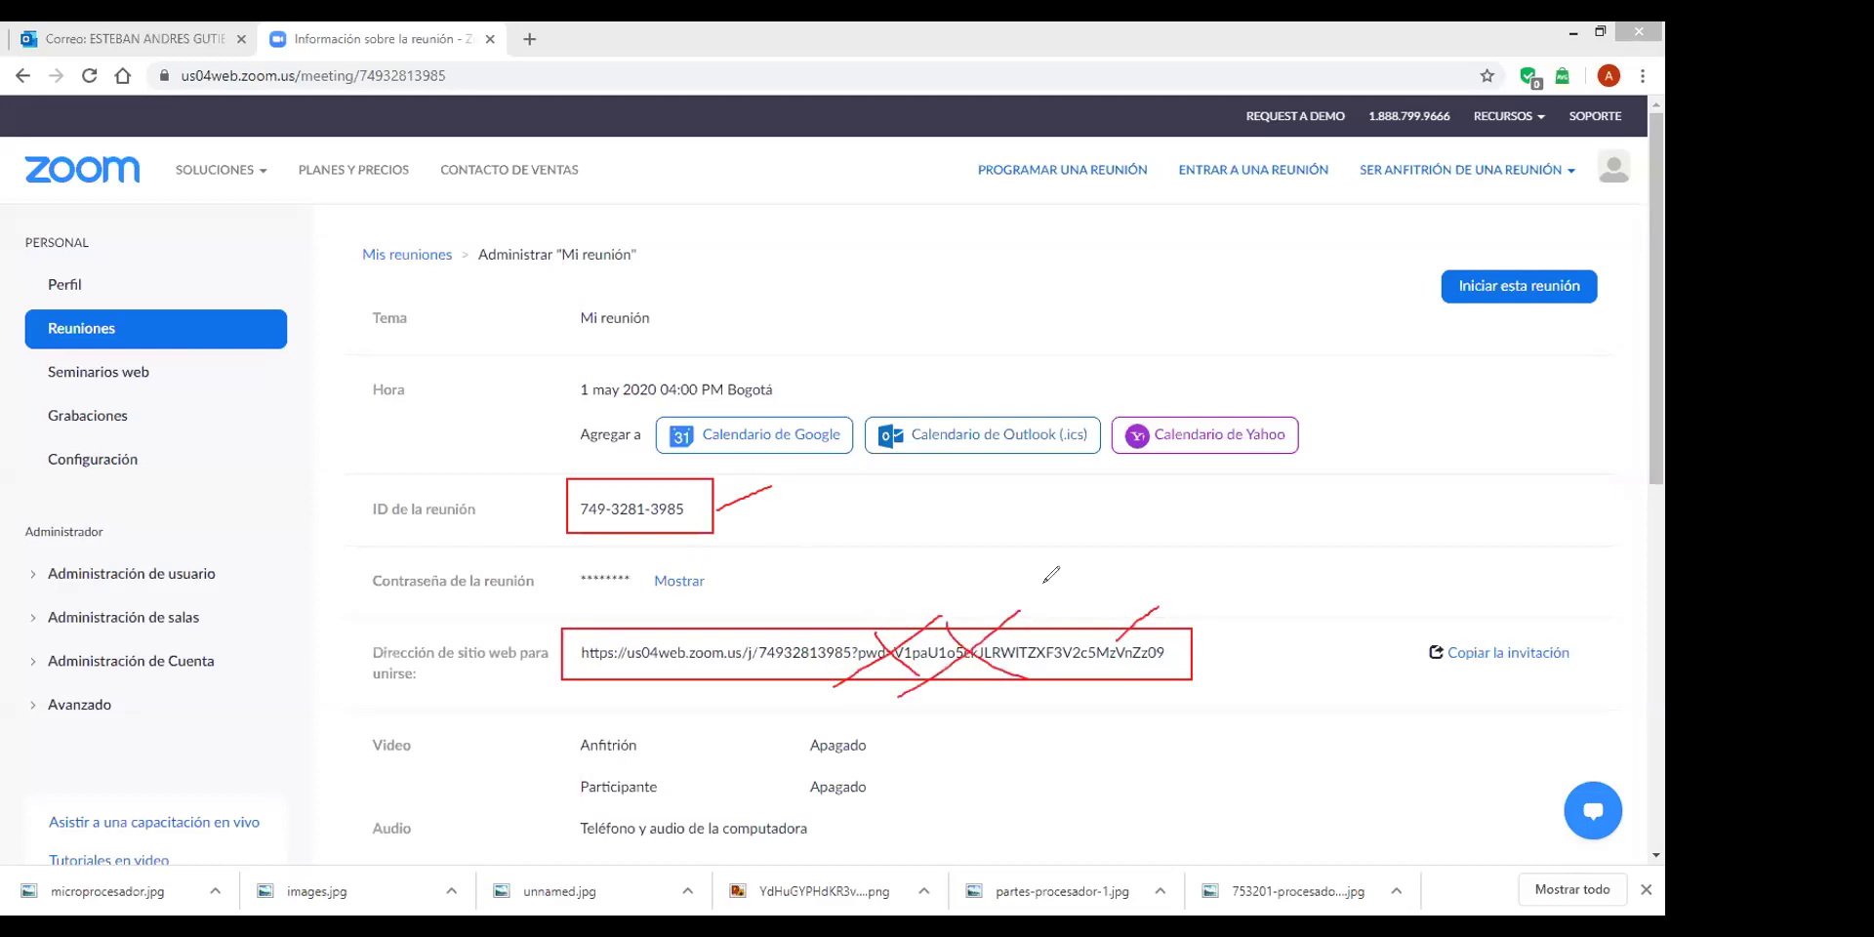
drag(1026, 601, 1148, 665)
drag(1113, 584, 1012, 671)
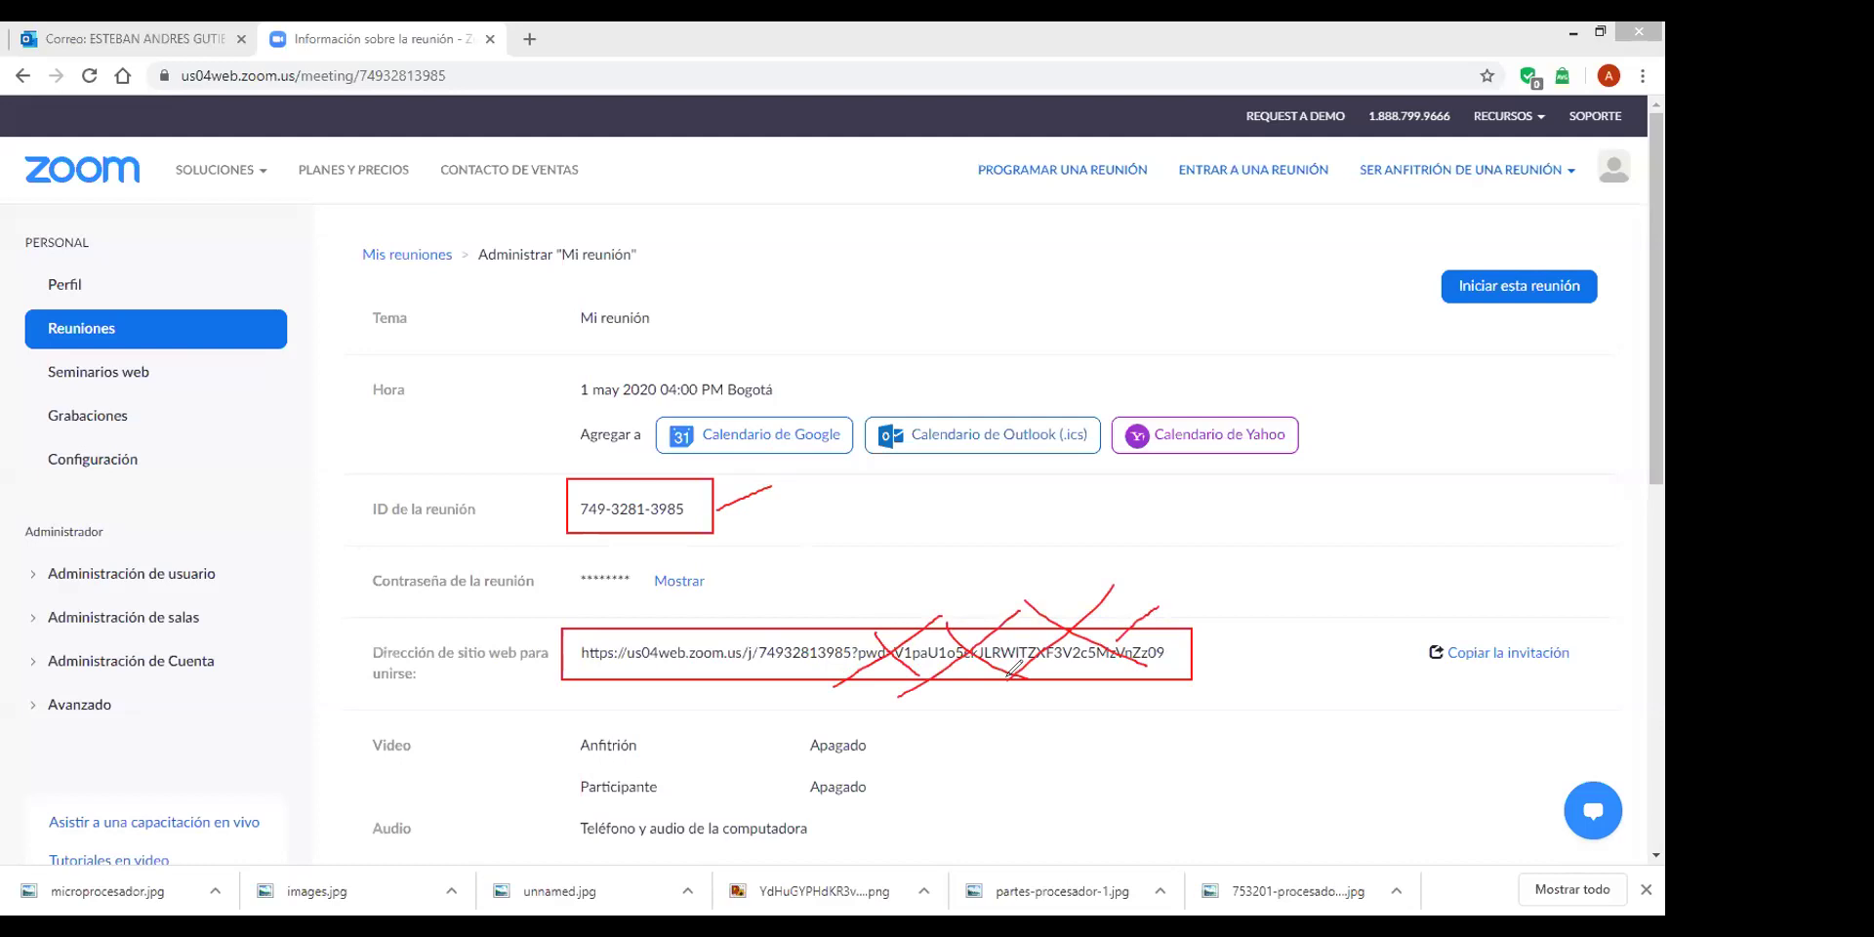
click(605, 621)
mouse_move(605, 622)
mouse_down()
mouse_move(664, 677)
mouse_move(613, 676)
mouse_move(708, 646)
mouse_move(734, 671)
mouse_up()
drag(734, 612, 652, 675)
drag(713, 617, 829, 695)
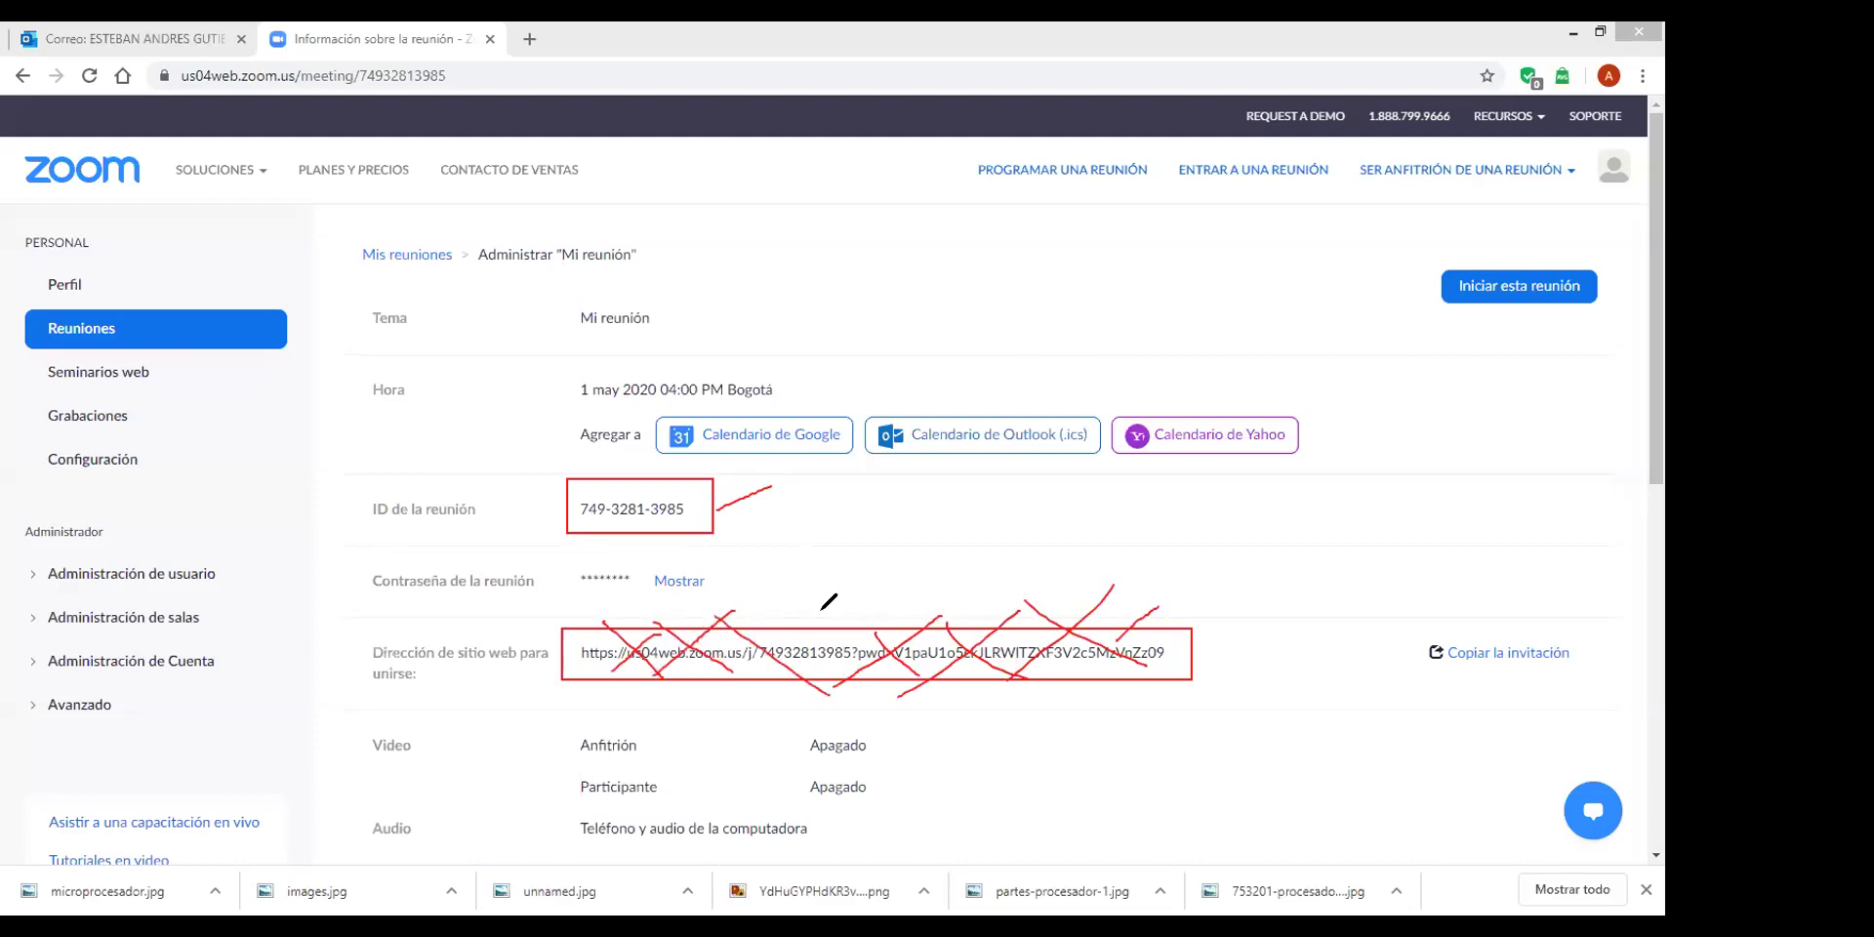
drag(804, 619, 742, 667)
mouse_move(1248, 603)
mouse_down()
mouse_move(598, 605)
mouse_move(547, 633)
mouse_move(536, 680)
mouse_move(865, 696)
mouse_move(1166, 678)
mouse_move(1211, 599)
mouse_up()
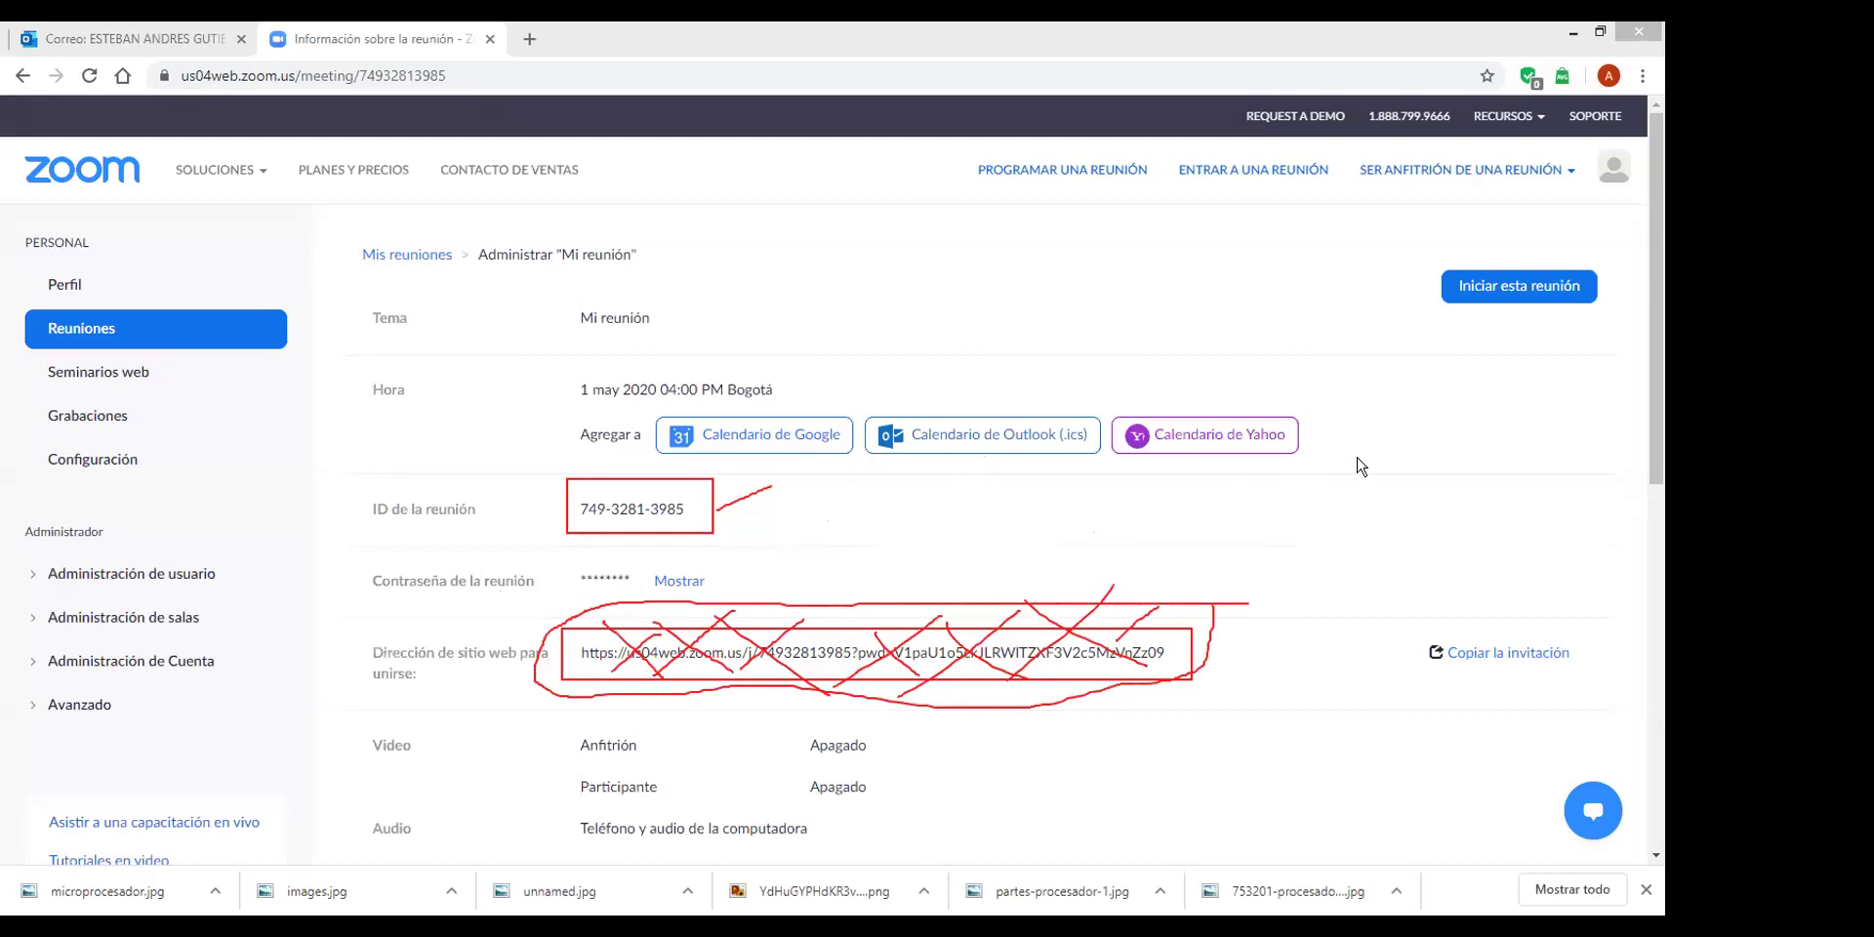
click(1662, 220)
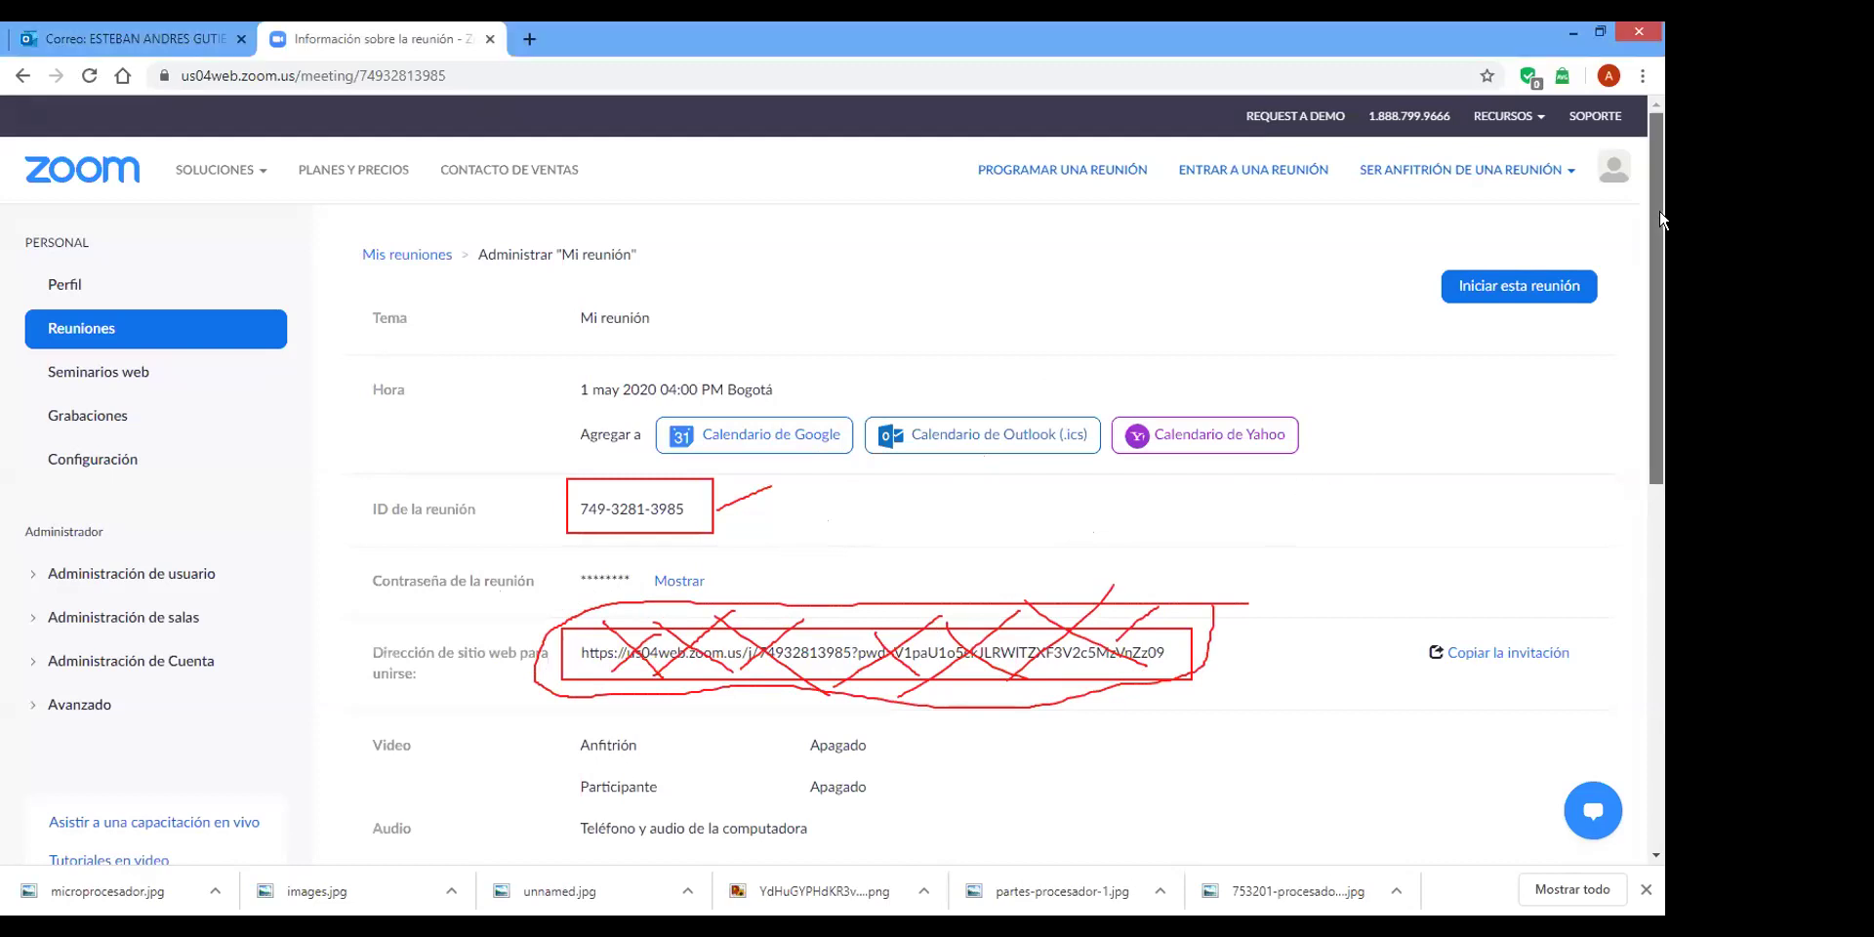
Circle the meeting ID in red and draw red arrows toward it and the join link.
scroll(1593, 374, down, 1)
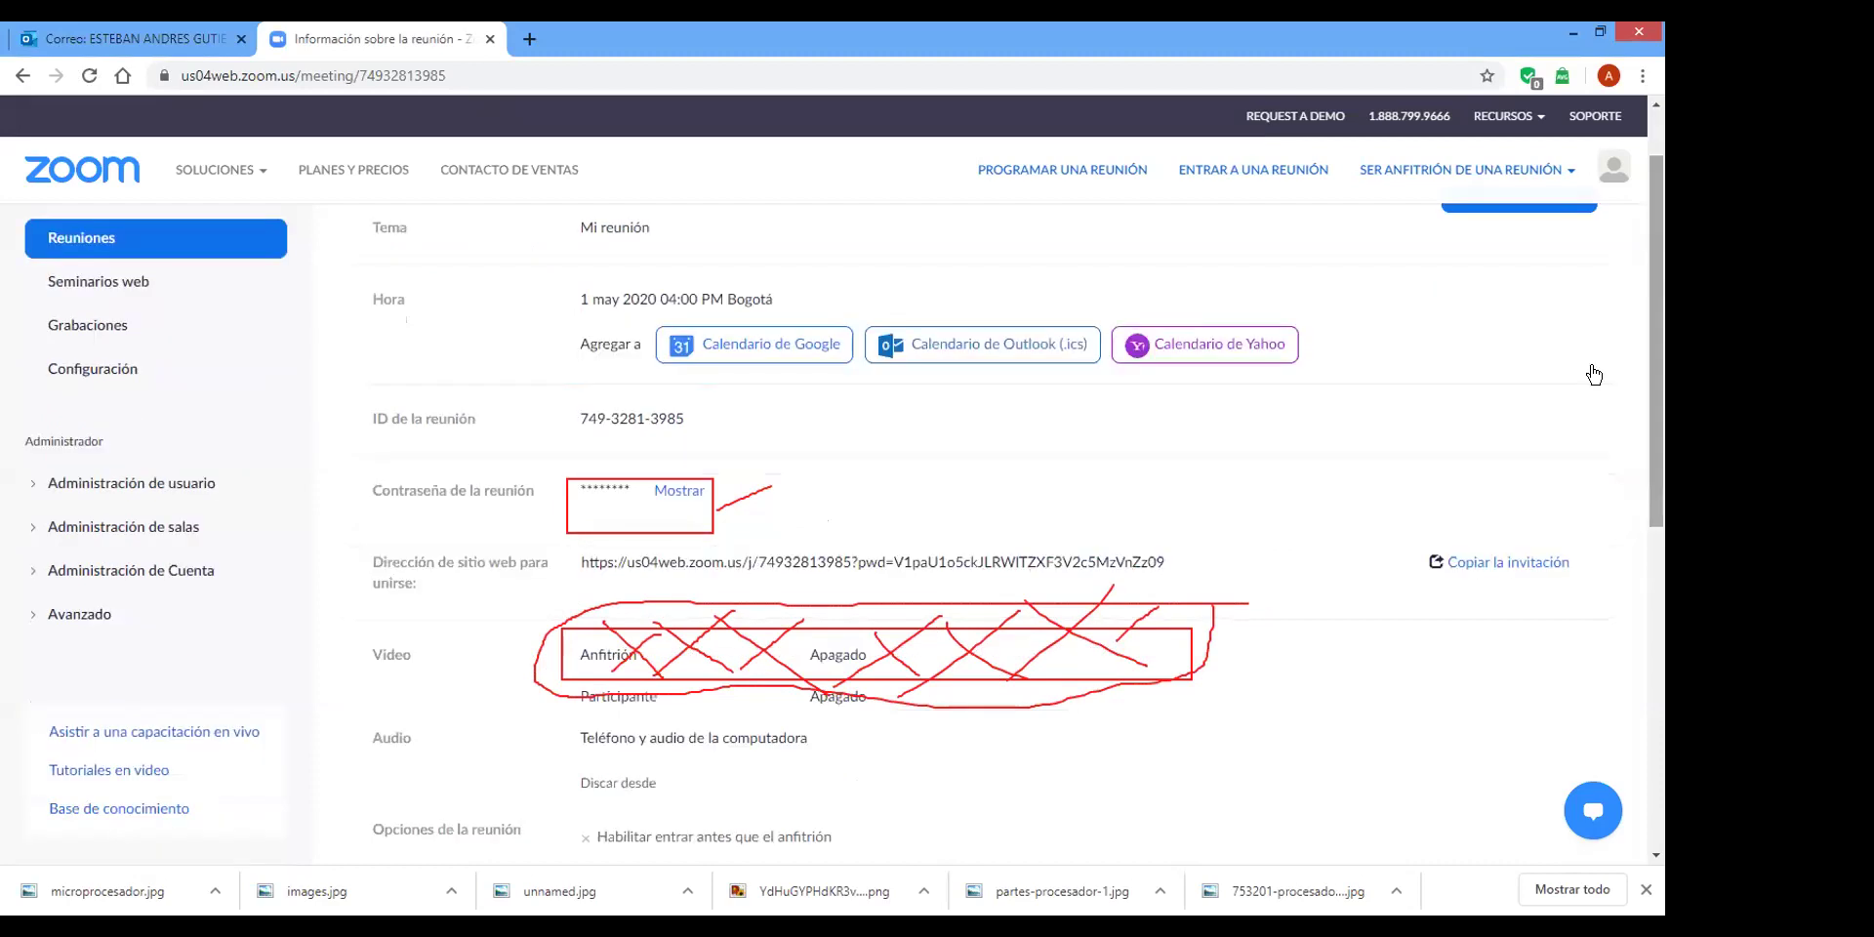
scroll(1097, 176, down, 1)
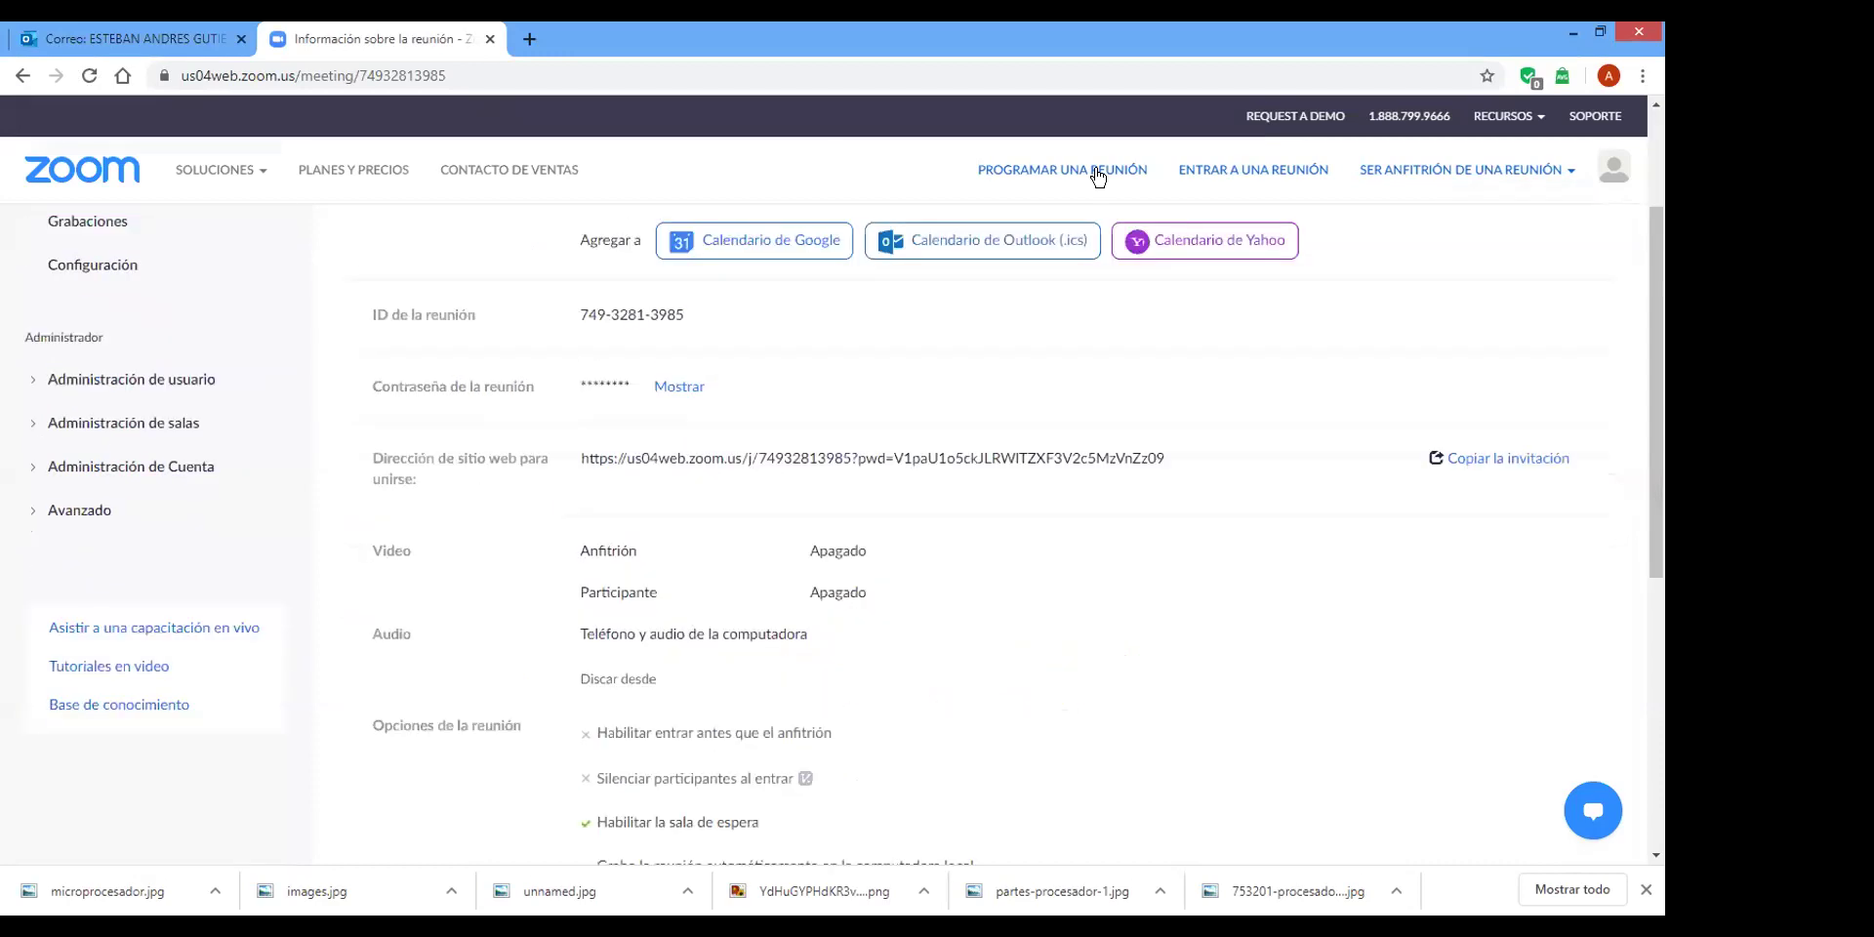
mouse_move(722, 315)
mouse_down()
mouse_move(470, 265)
mouse_move(328, 301)
mouse_move(708, 317)
mouse_up()
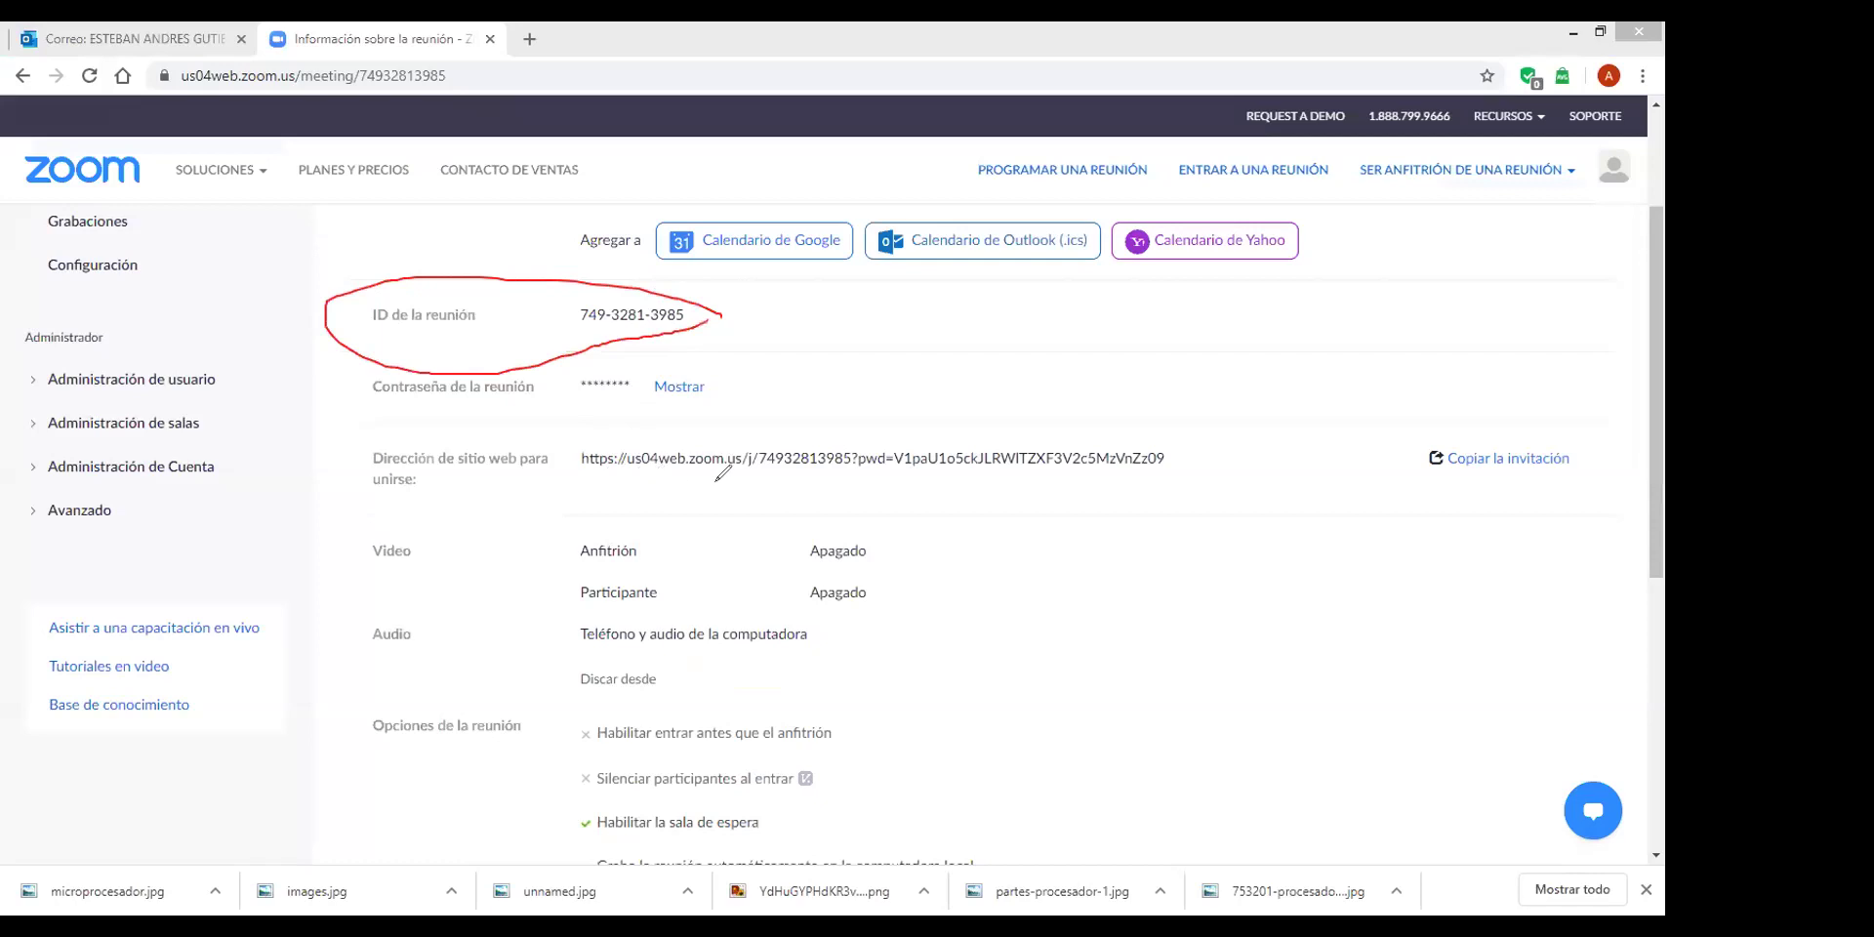
drag(563, 263, 617, 280)
mouse_move(571, 429)
mouse_down()
mouse_move(636, 484)
mouse_move(1176, 459)
mouse_move(569, 431)
mouse_up()
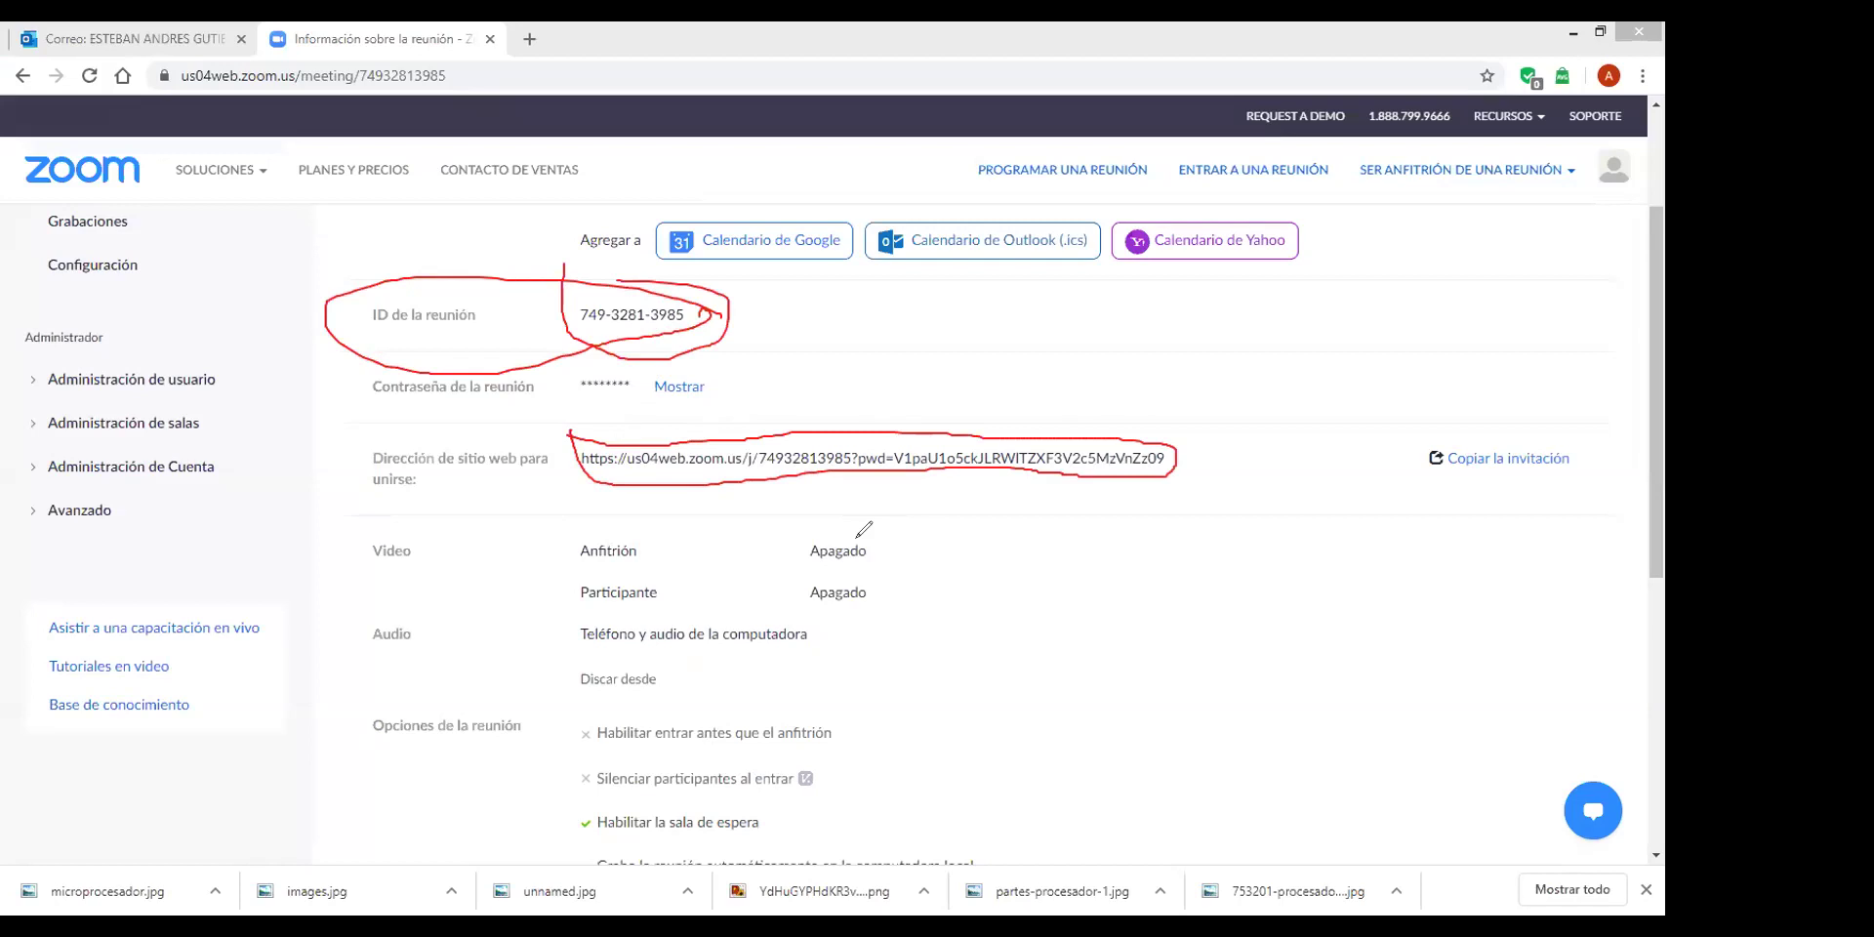
drag(727, 320, 778, 307)
drag(1046, 433, 1105, 398)
mouse_move(1097, 380)
mouse_down()
mouse_move(1124, 378)
mouse_move(1122, 402)
mouse_up()
Erase all red annotations, exit drawing mode, and return to the top of the details page.
key(e)
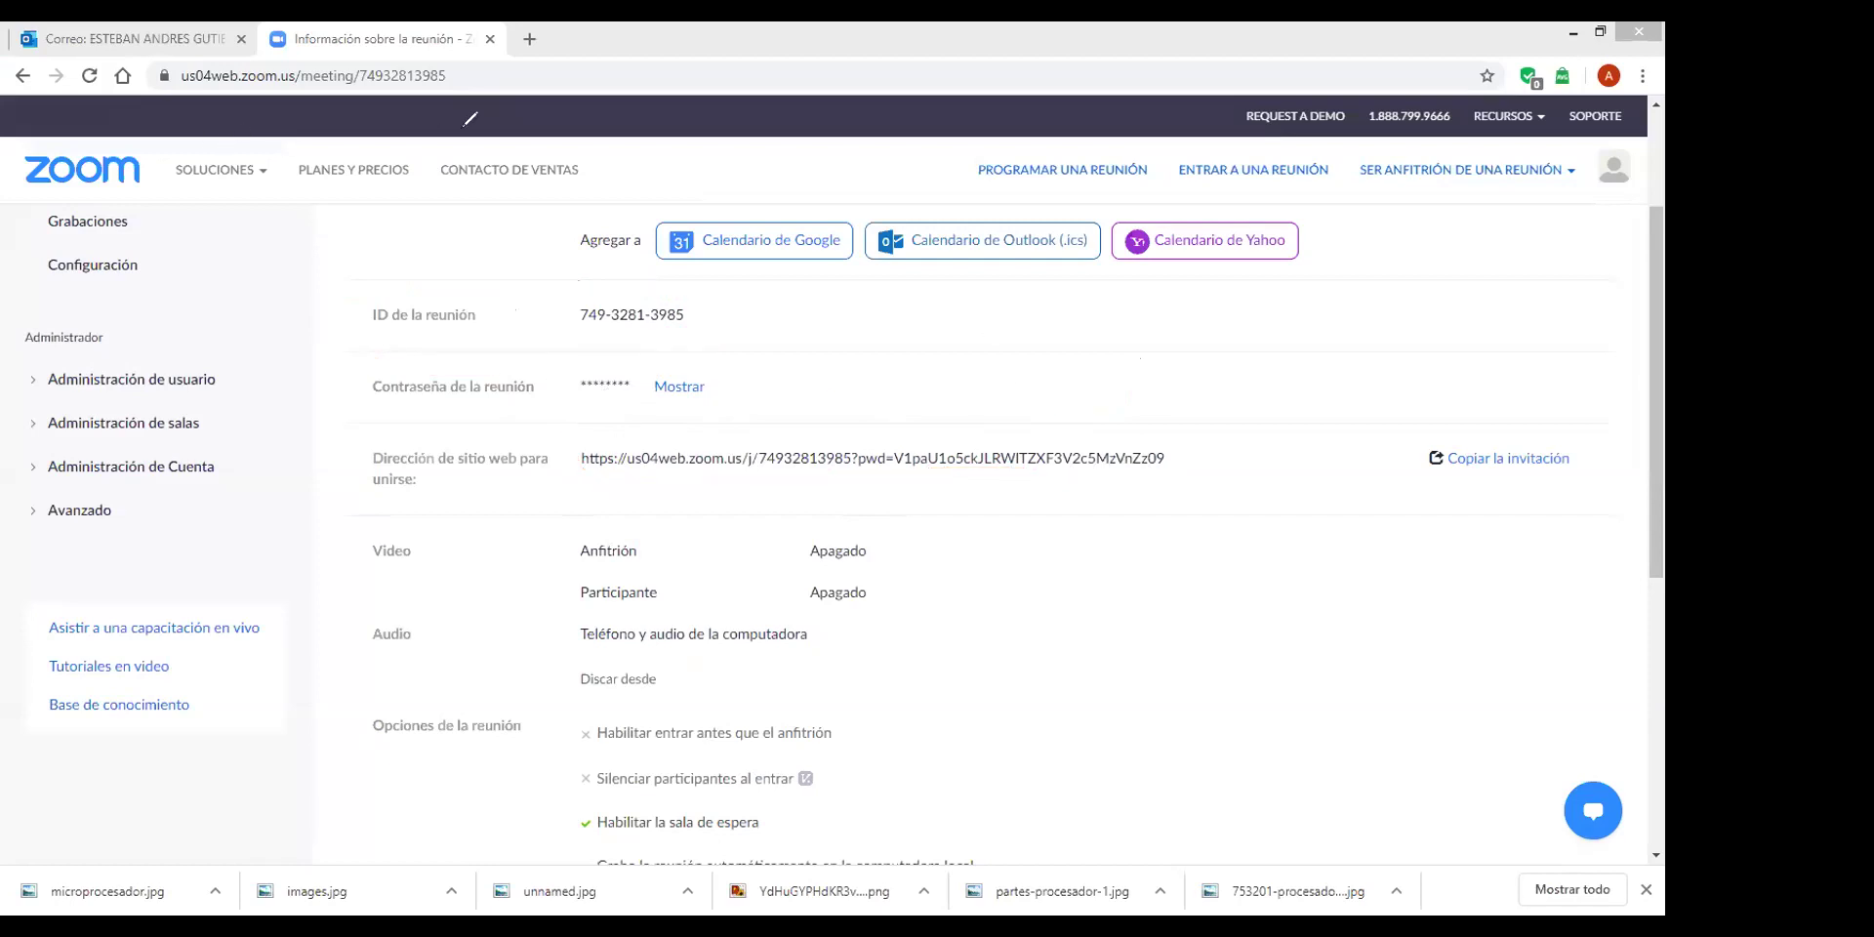
key(Escape)
scroll(960, 575, down, 3)
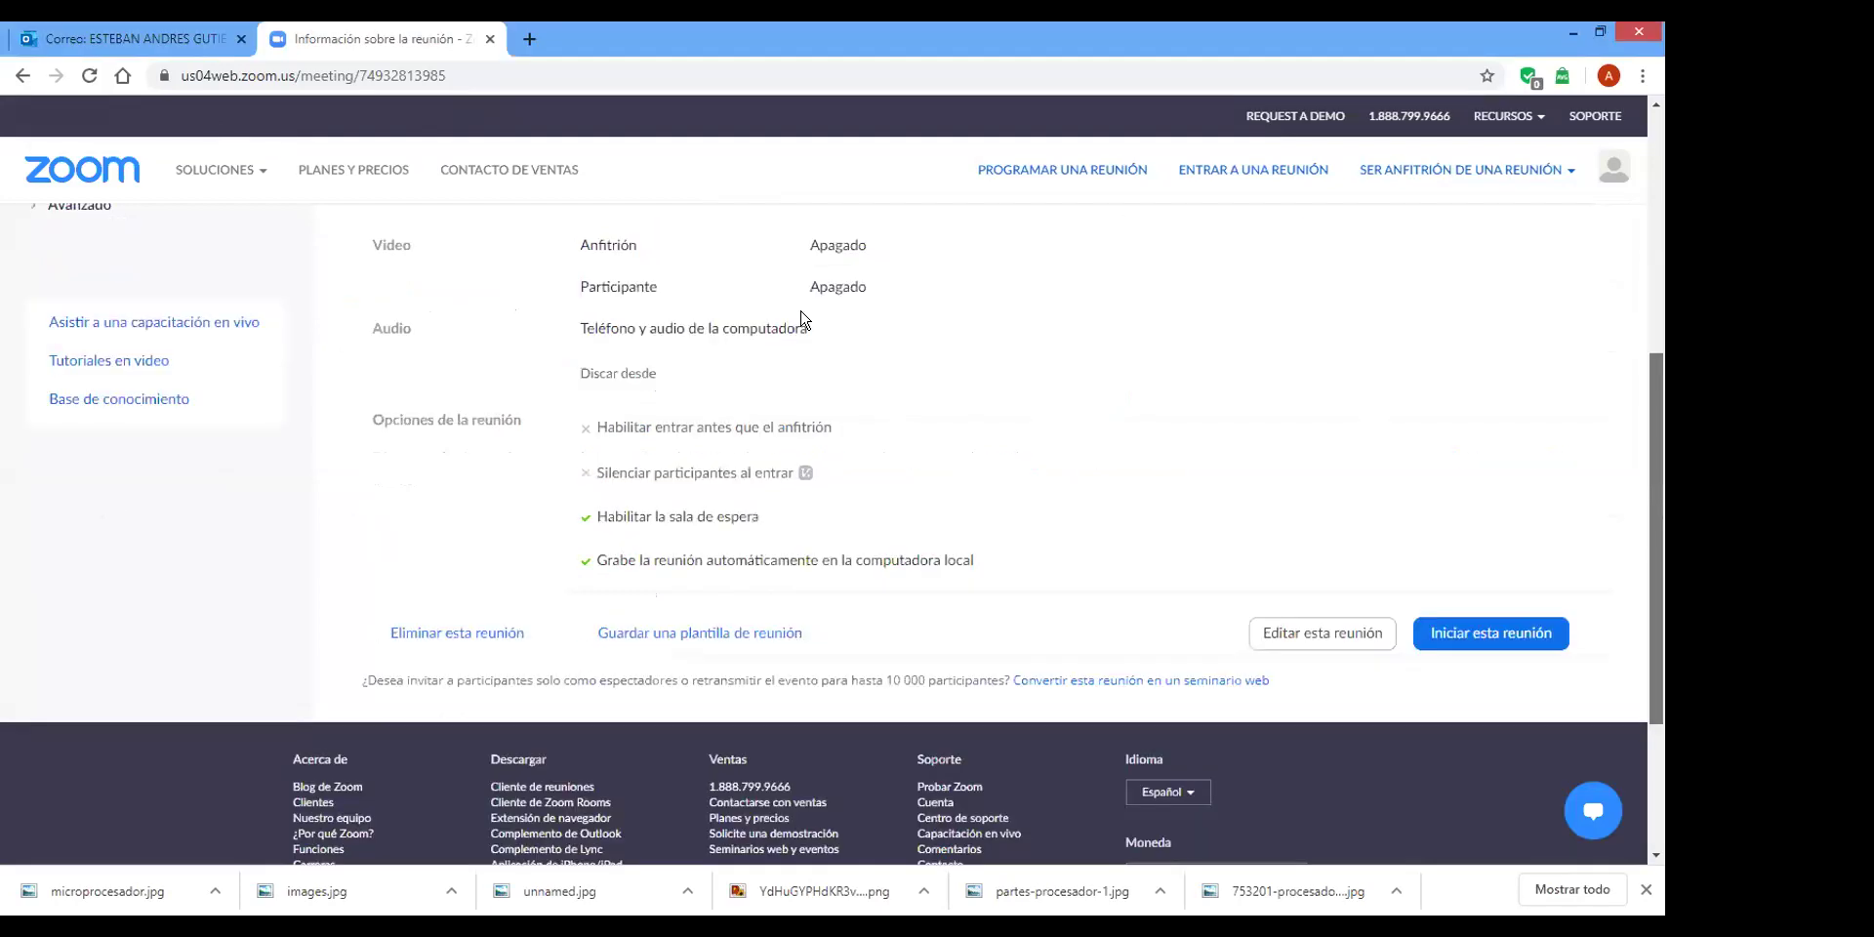
scroll(1057, 283, up, 5)
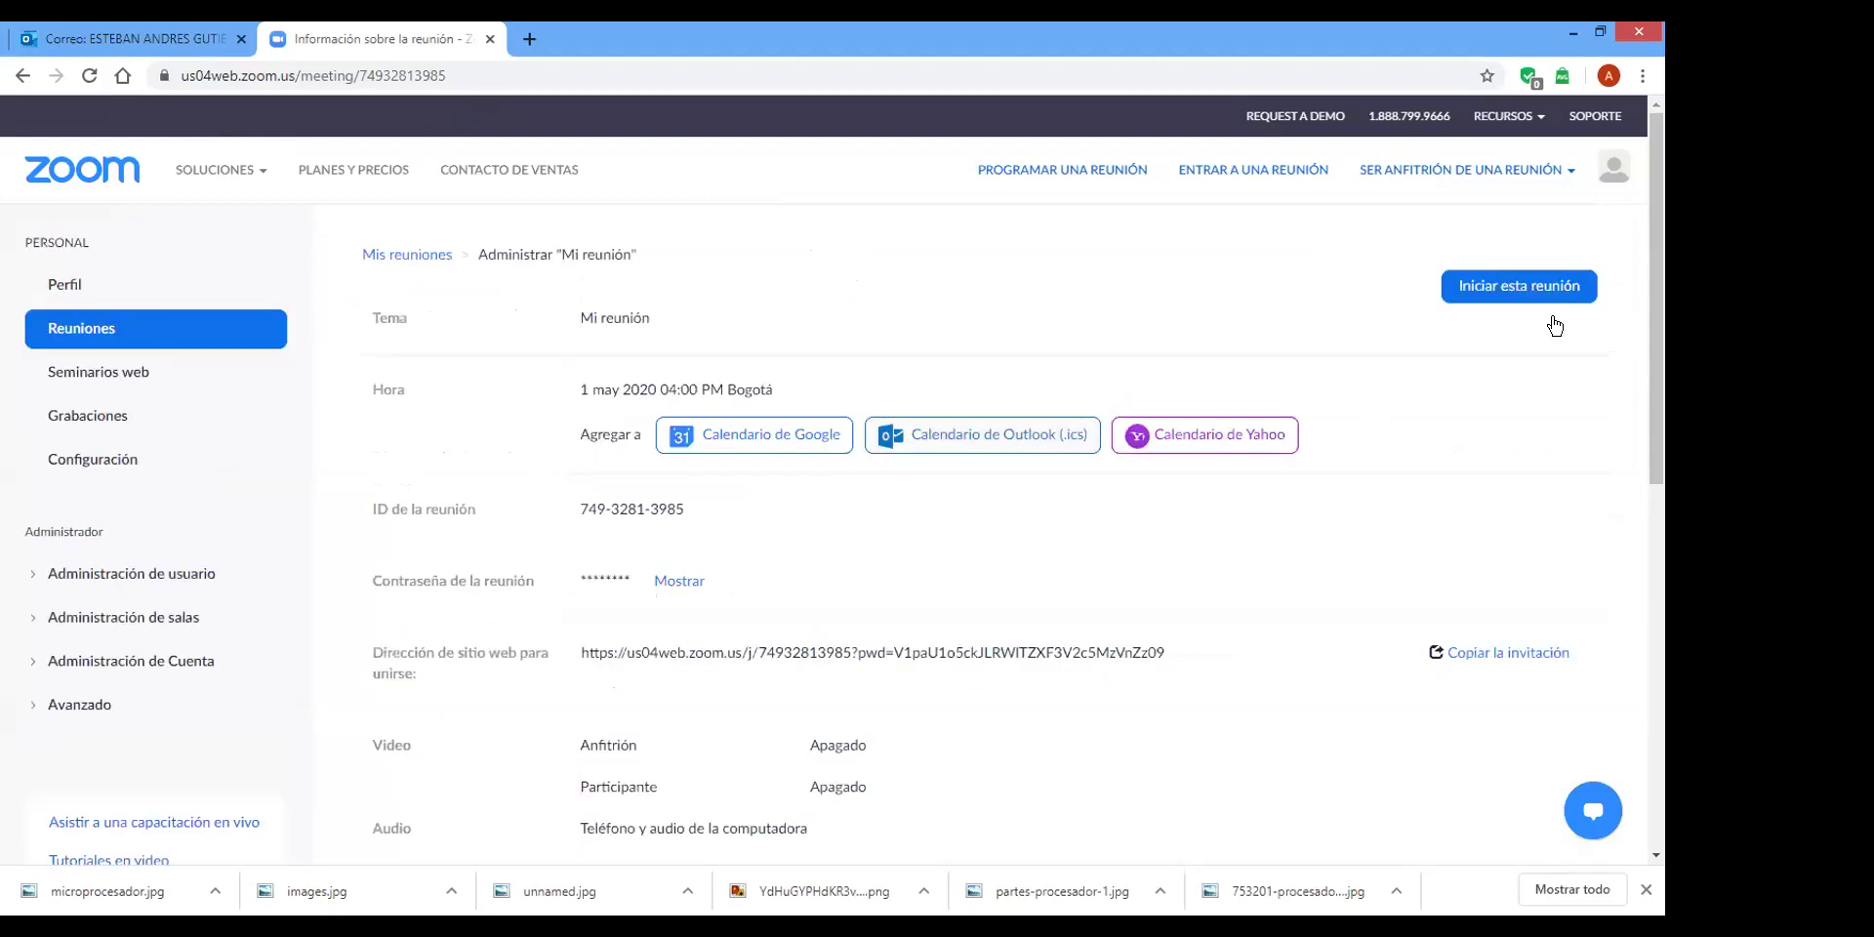
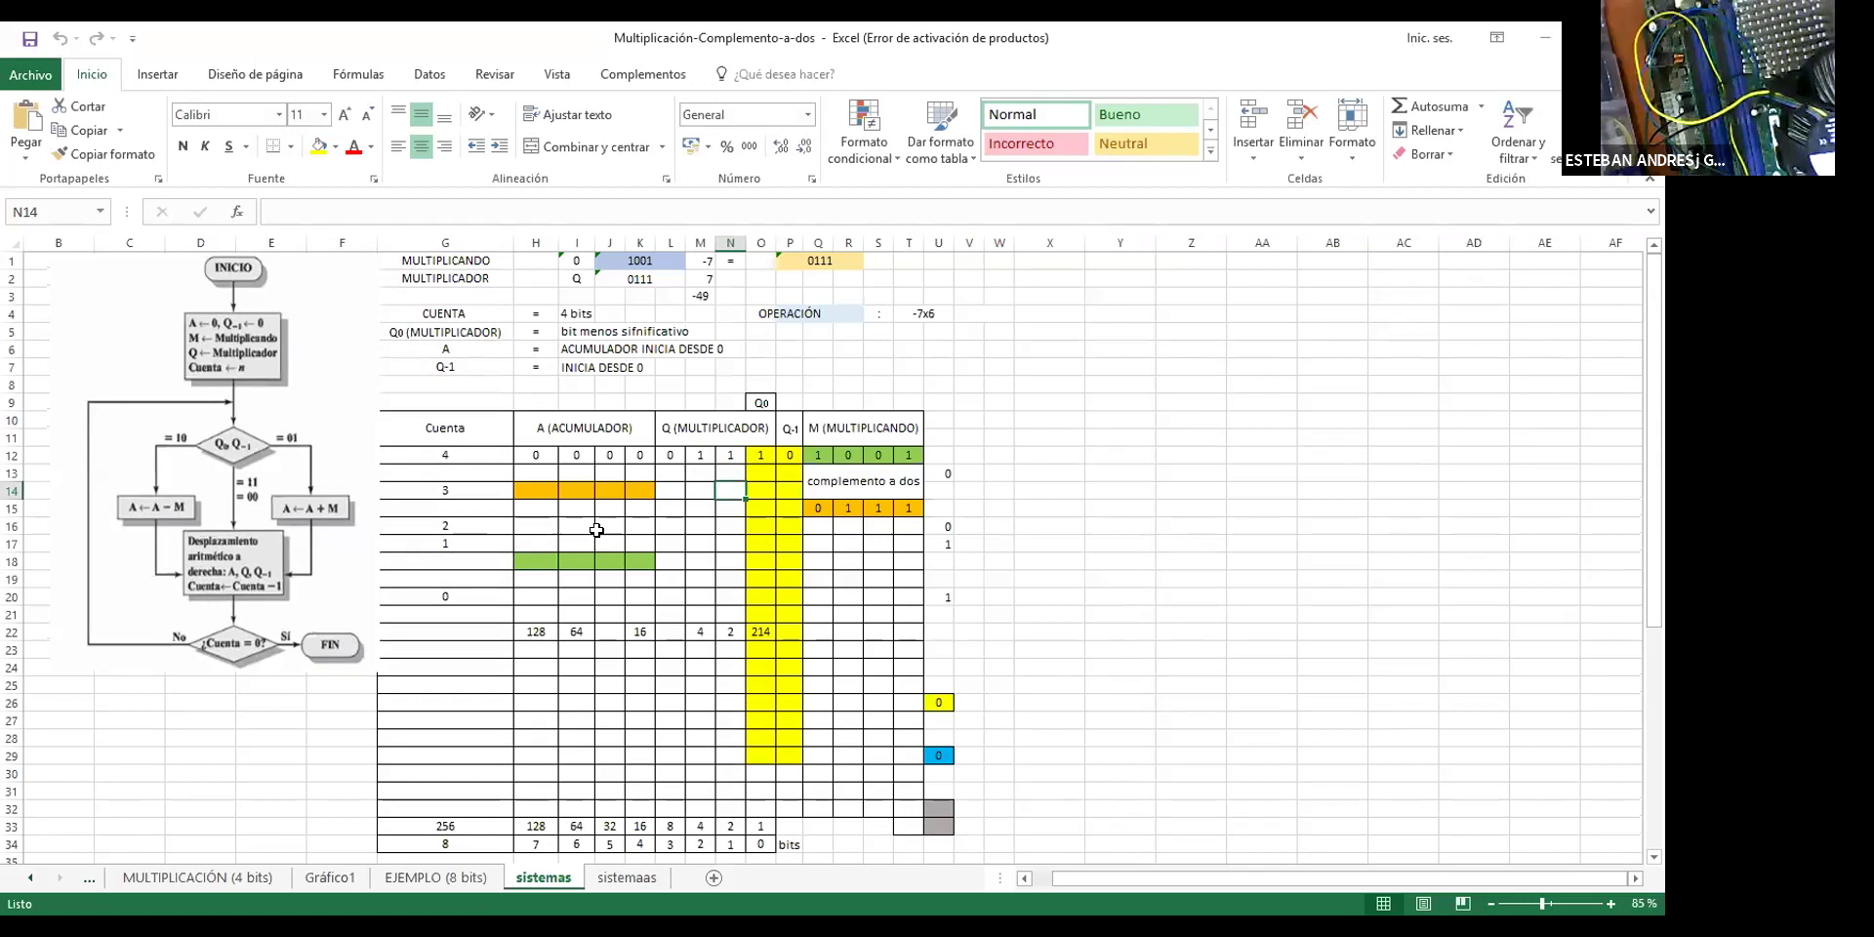
key(Left)
key(Left)
key(Left)
key(Left)
key(Left)
key(Left)
key(Down)
key(Down)
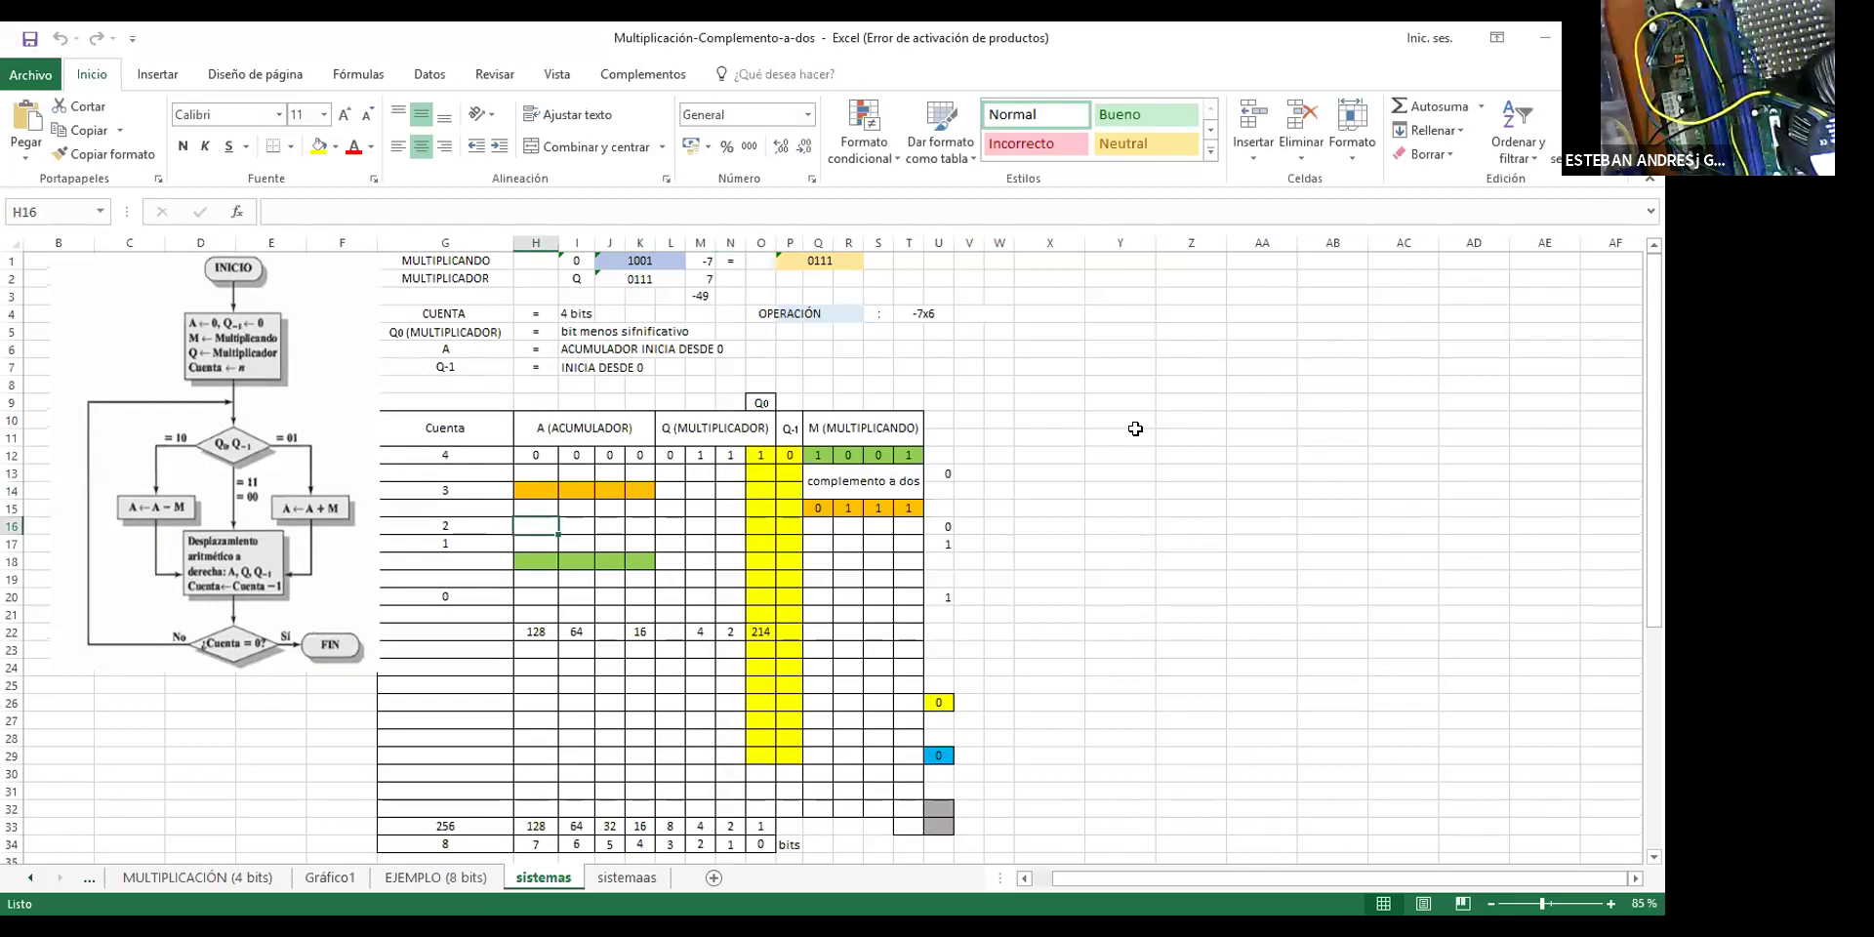
text(fdgdf)
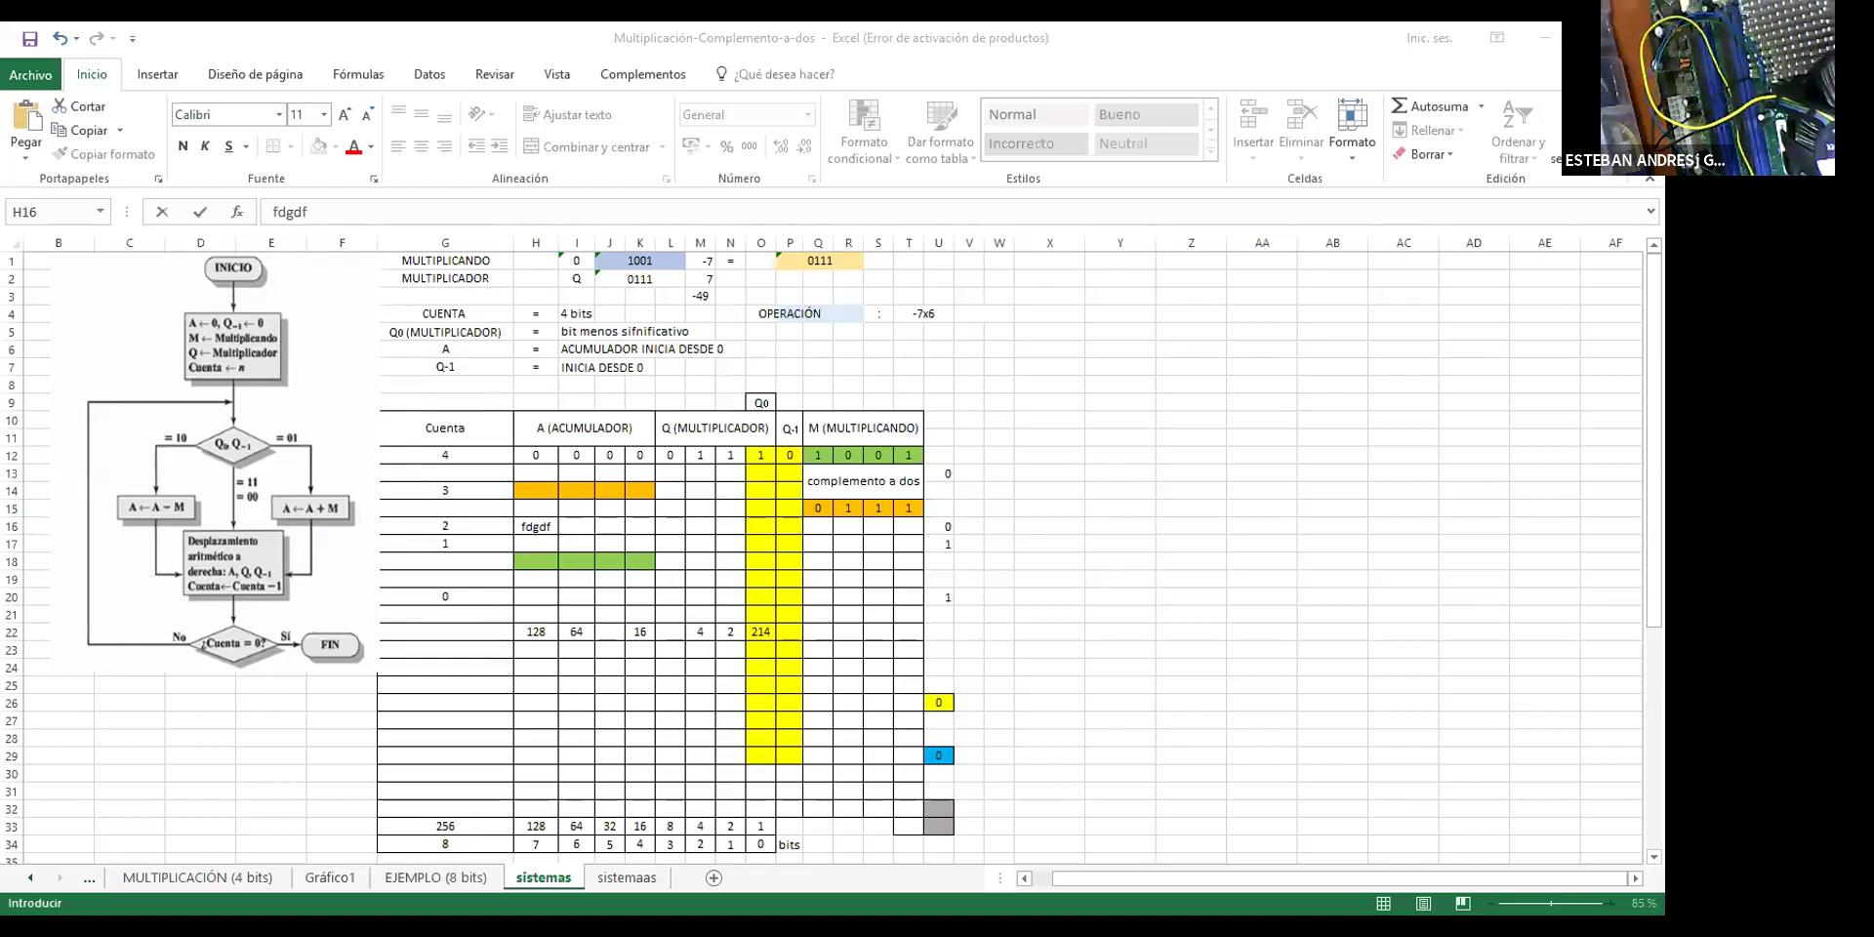
Finish the cell H16 entry, then place an OSCILLOSCOPE instrument on the blank ISIS schematic.
click(939, 349)
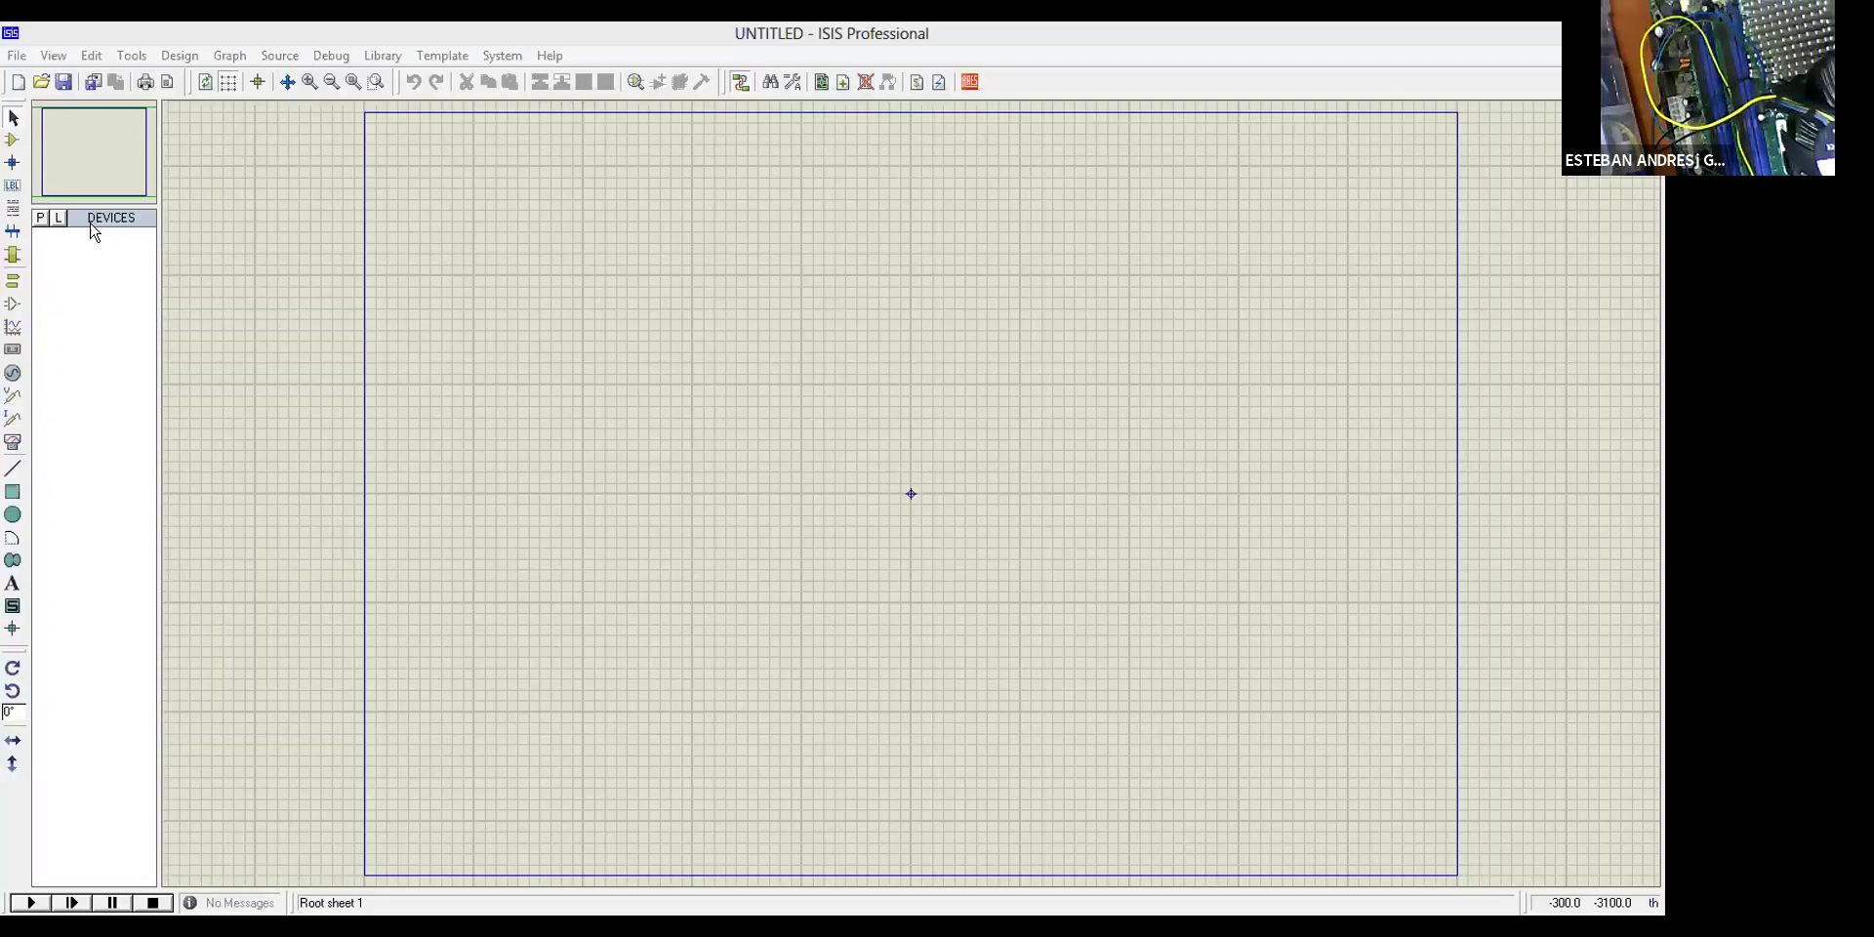
click(774, 395)
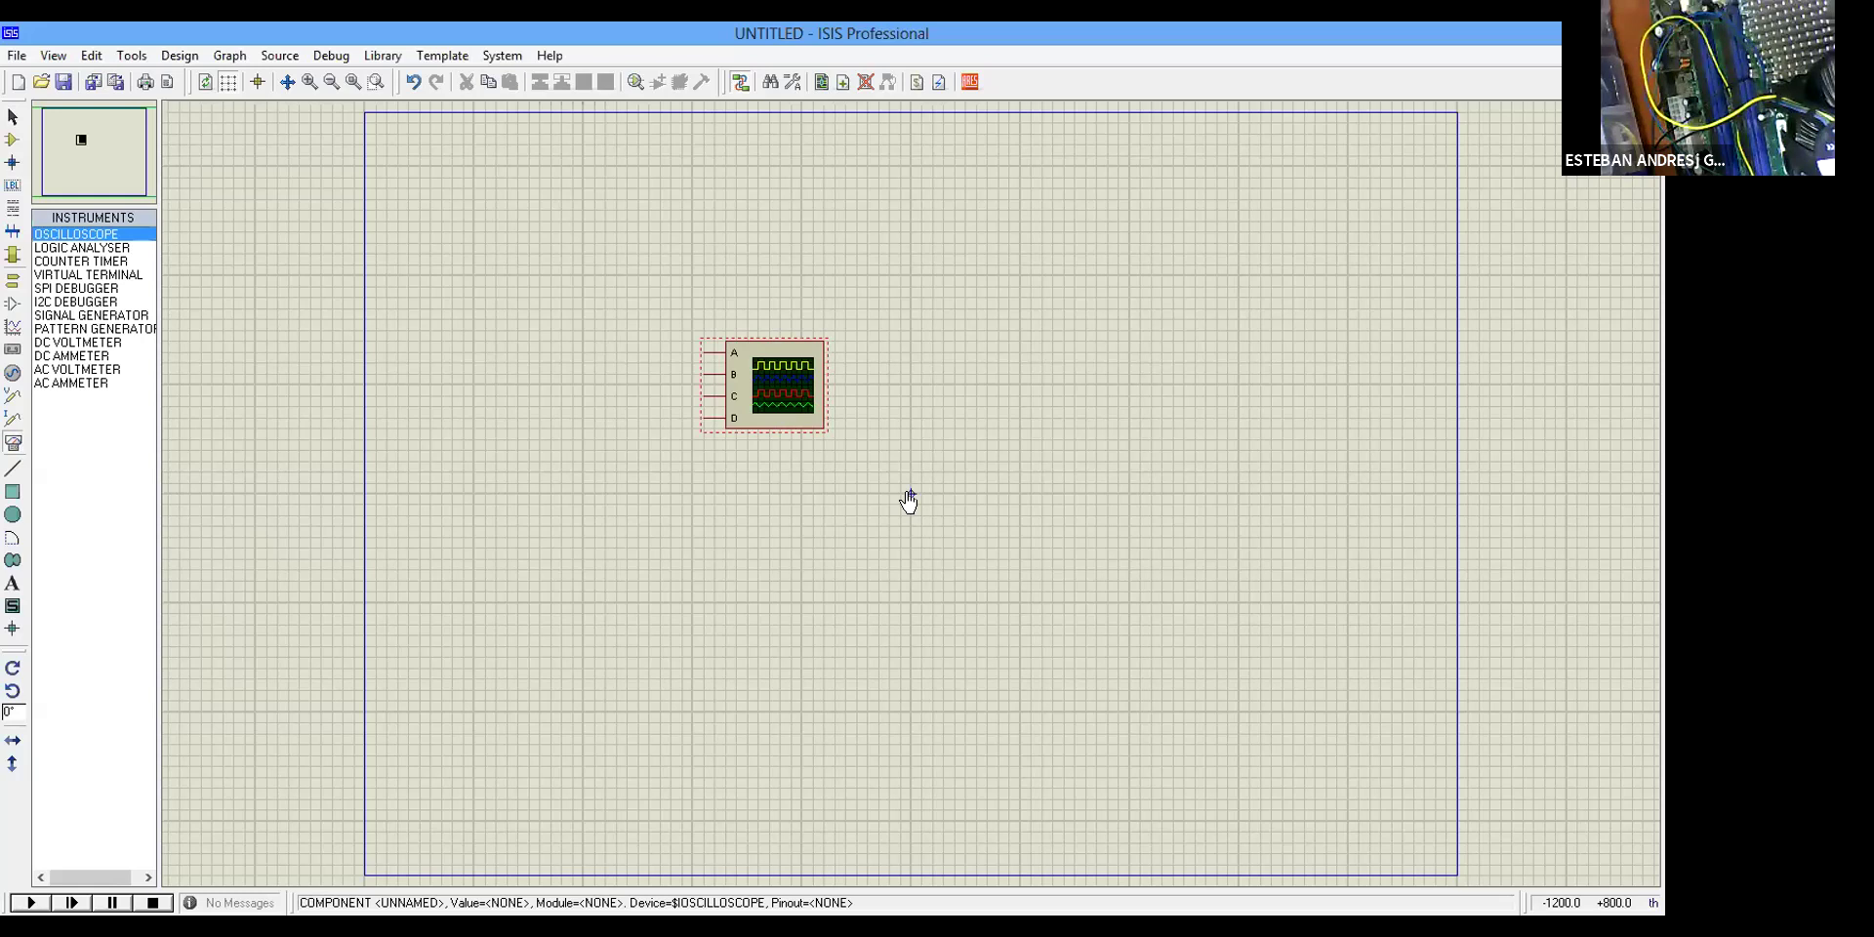
scroll(909, 502, up, 1)
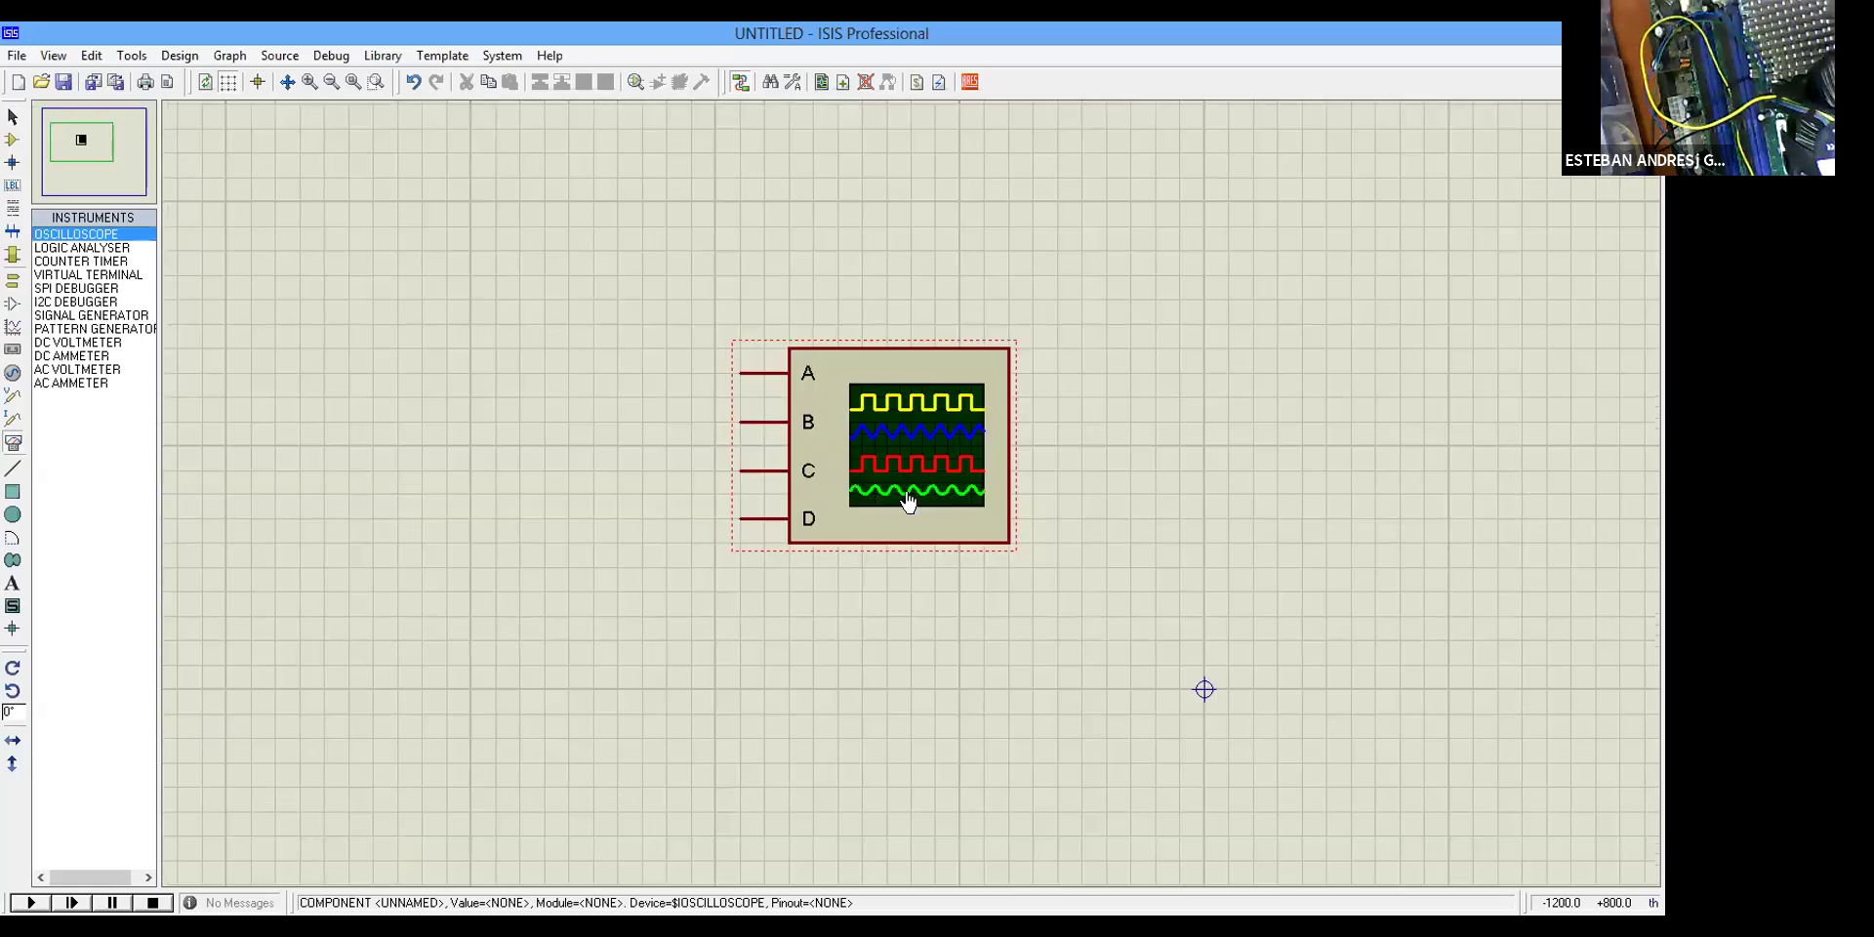